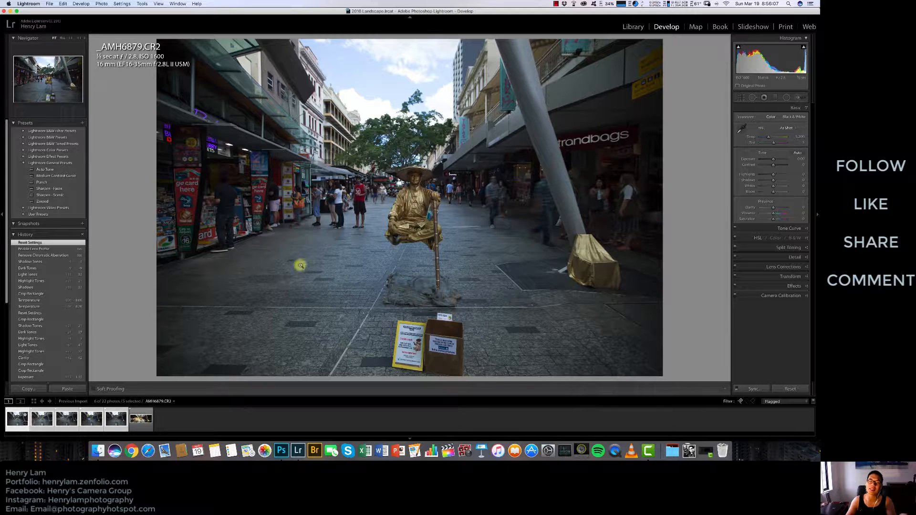
# Compare the finished Levitating Man.psd composite with the unedited source frame _AMH6879.CR2.
pyautogui.click(142, 415)
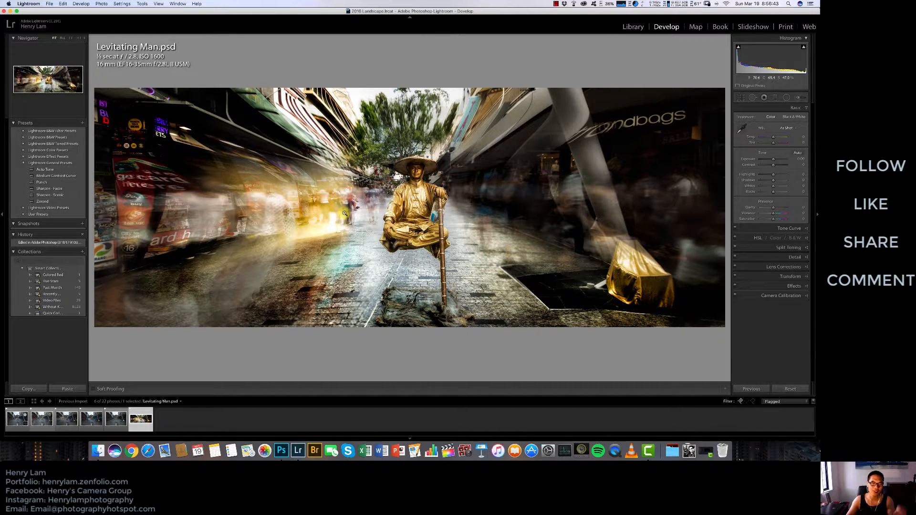
pyautogui.click(17, 418)
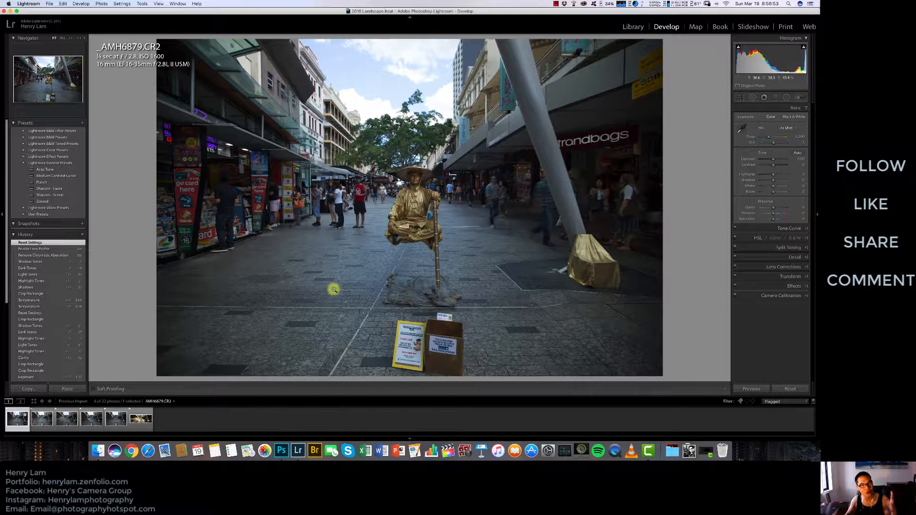
pyautogui.click(141, 415)
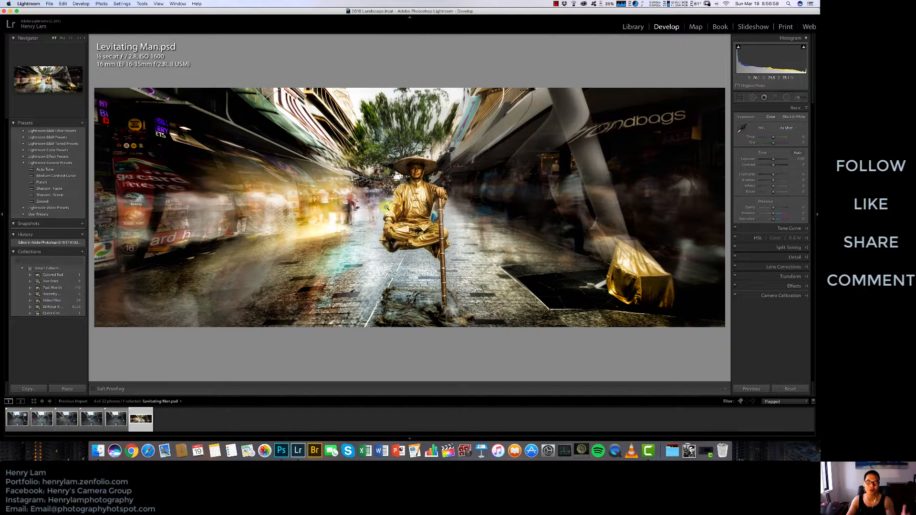
pyautogui.click(16, 419)
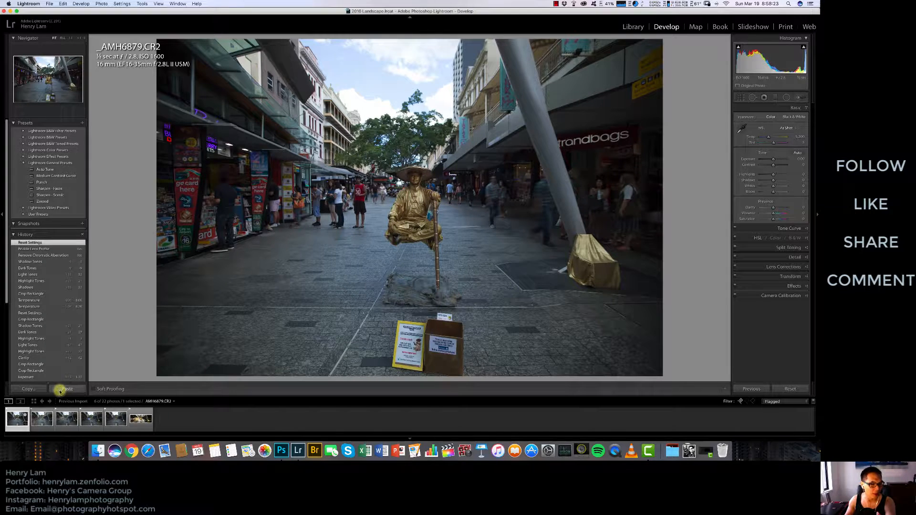
# Review the source frames from _AMH6879 to _AMH6885, examining how each exposure time blurs the crowd around the golden performer.
pyautogui.press('Right')
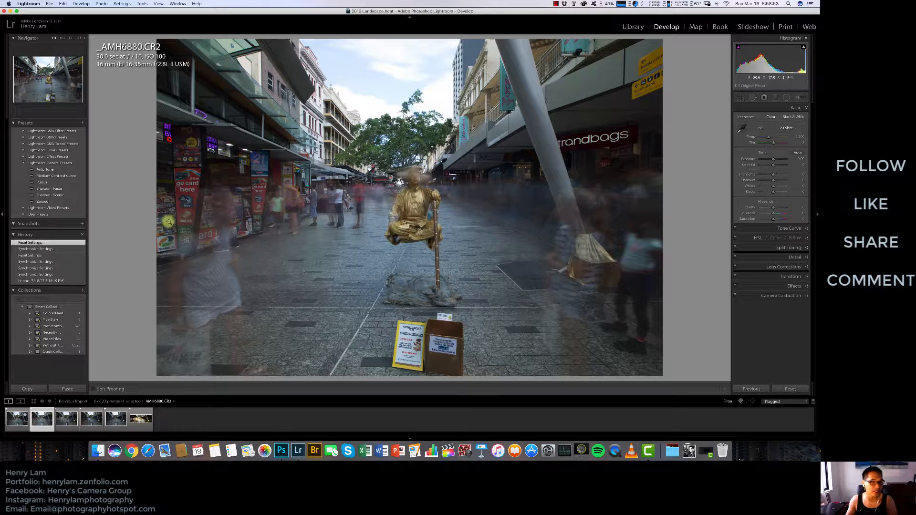
pyautogui.press('Right')
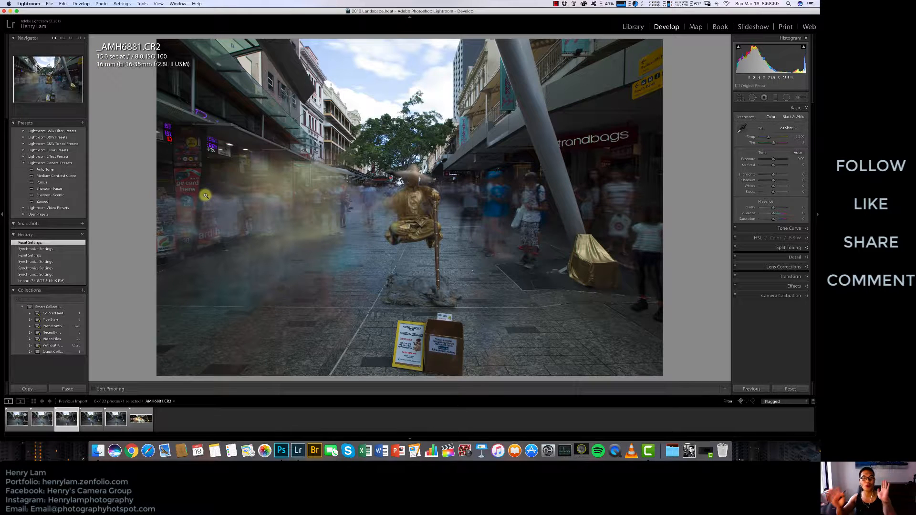
pyautogui.press('Left')
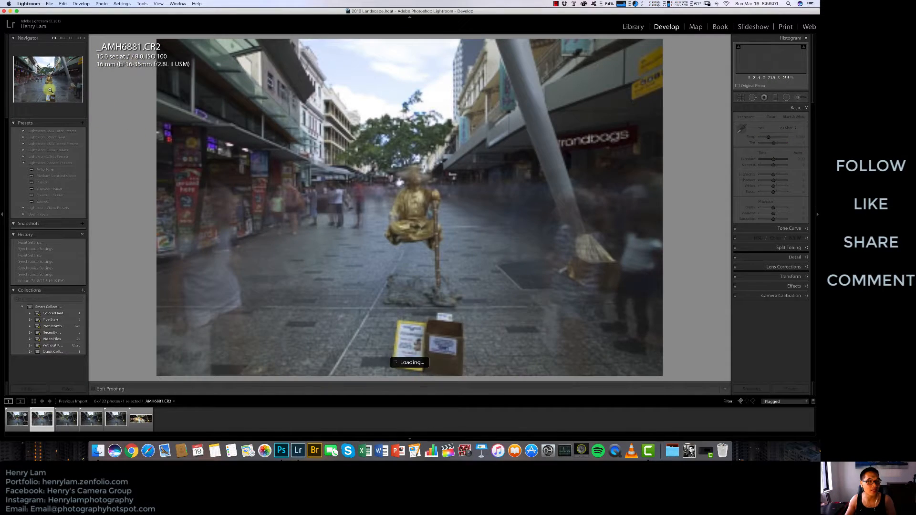
pyautogui.press('Right')
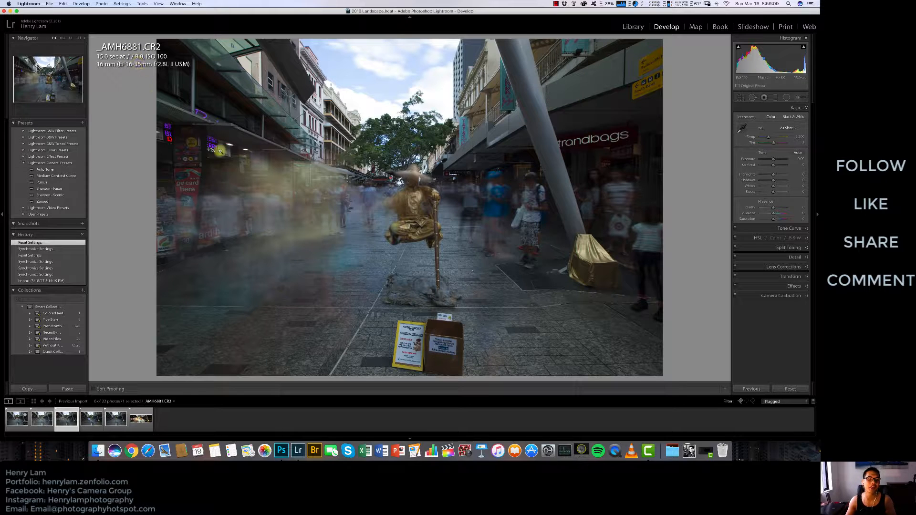
pyautogui.press('Right')
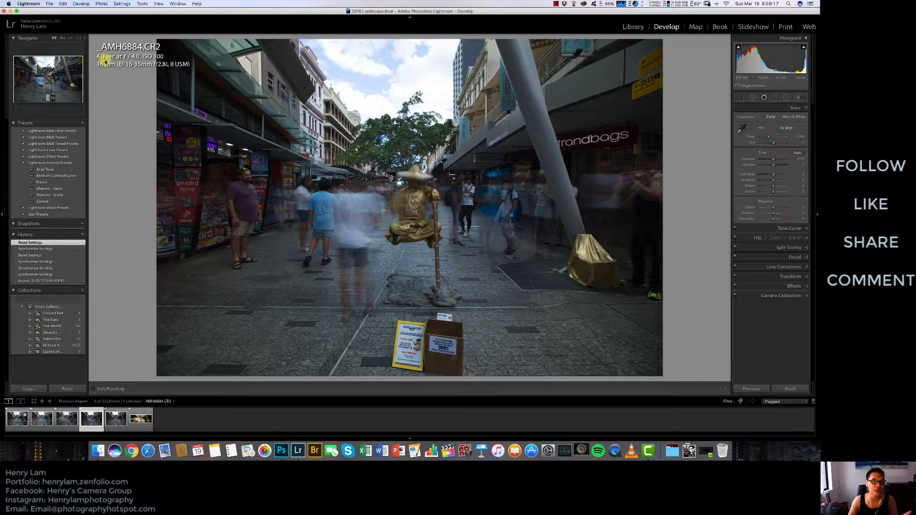
pyautogui.press('Right')
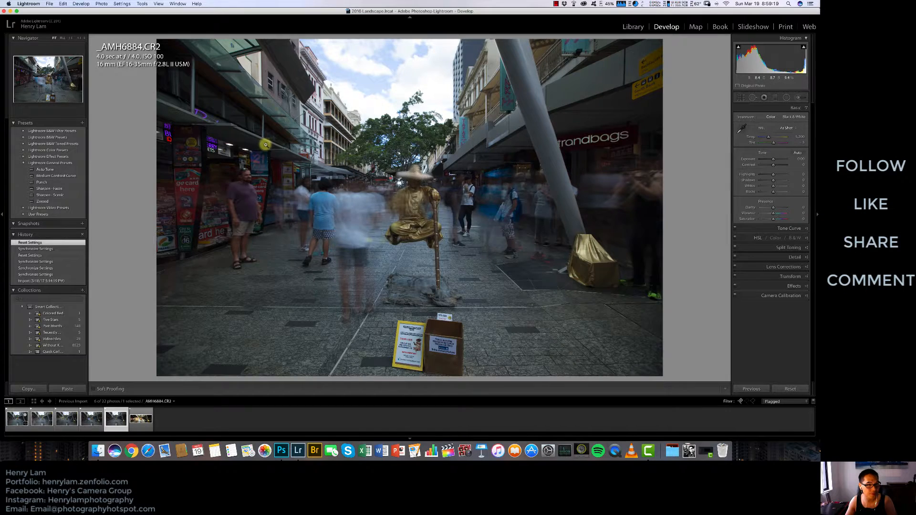
pyautogui.press('Right')
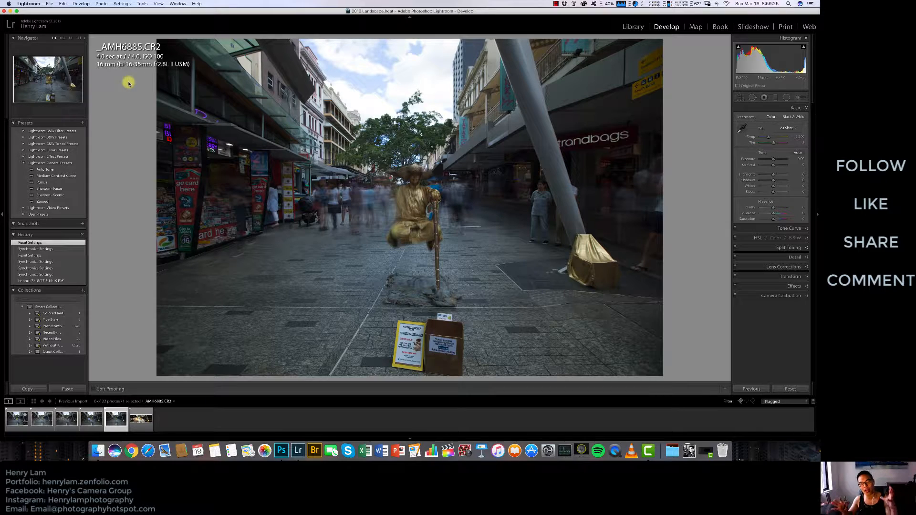
pyautogui.press('Left')
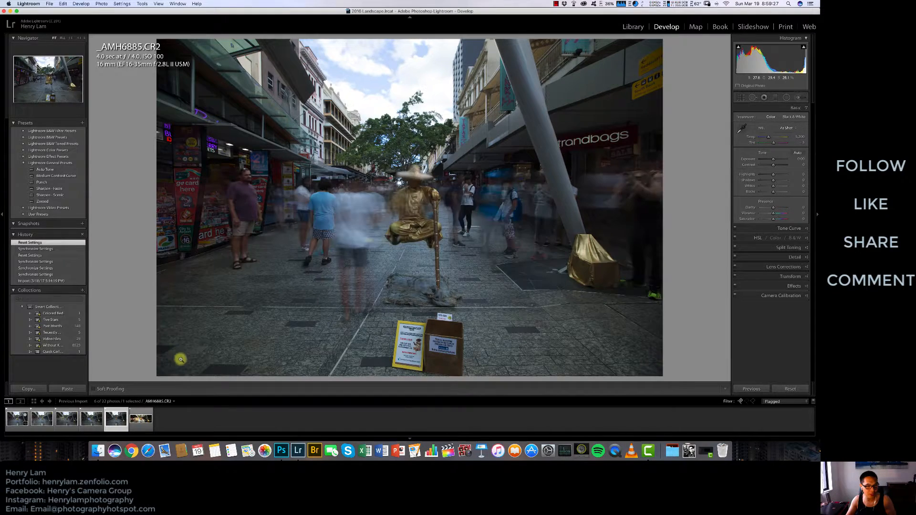
pyautogui.press('Left')
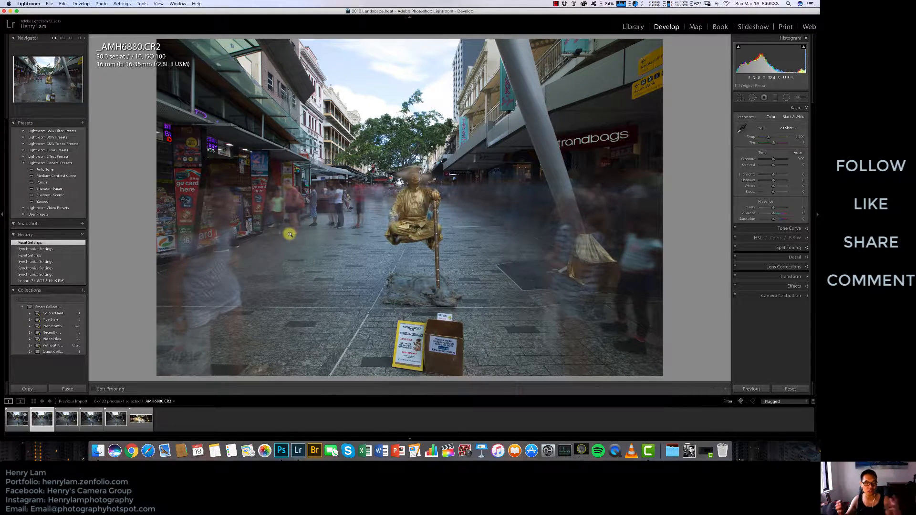
pyautogui.press('Left')
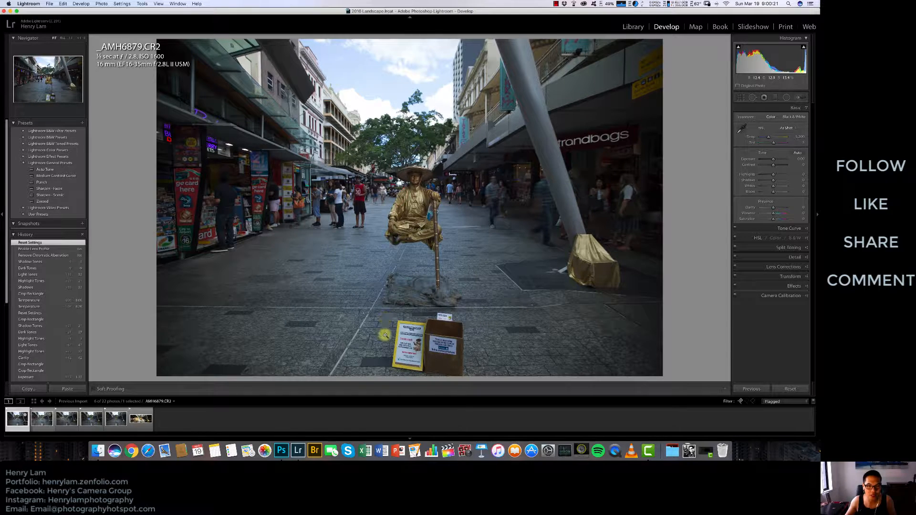
# Crop _AMH6879.CR2 from below to cut out the sign and cardboard box in the foreground.
pyautogui.press('r')
pyautogui.moveTo(411, 377); pyautogui.dragTo(410, 343)
pyautogui.press('Return')
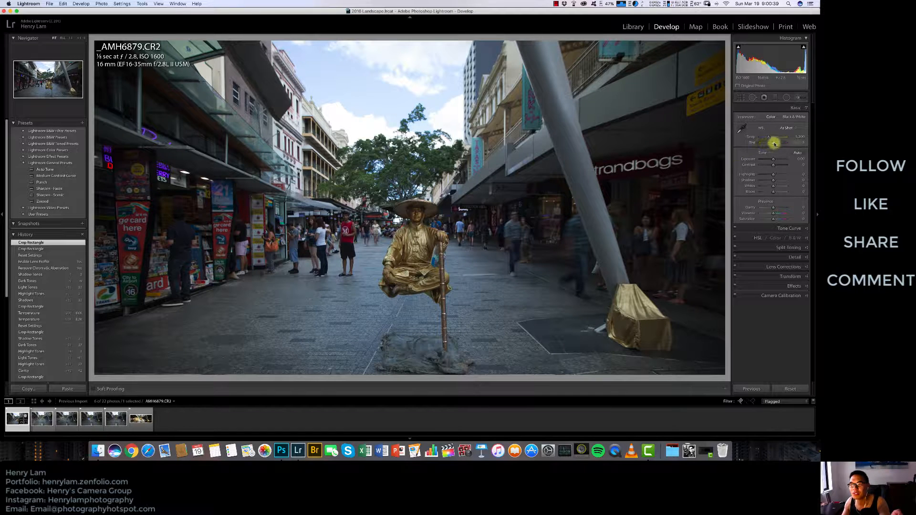
# Warm the cropped photo by setting its white balance temperature to 8000.
pyautogui.click(796, 136)
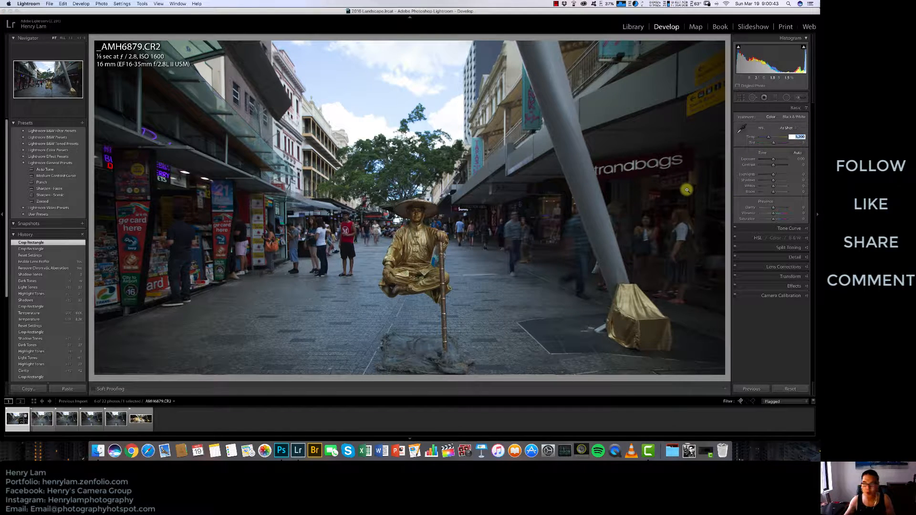
pyautogui.write('8')
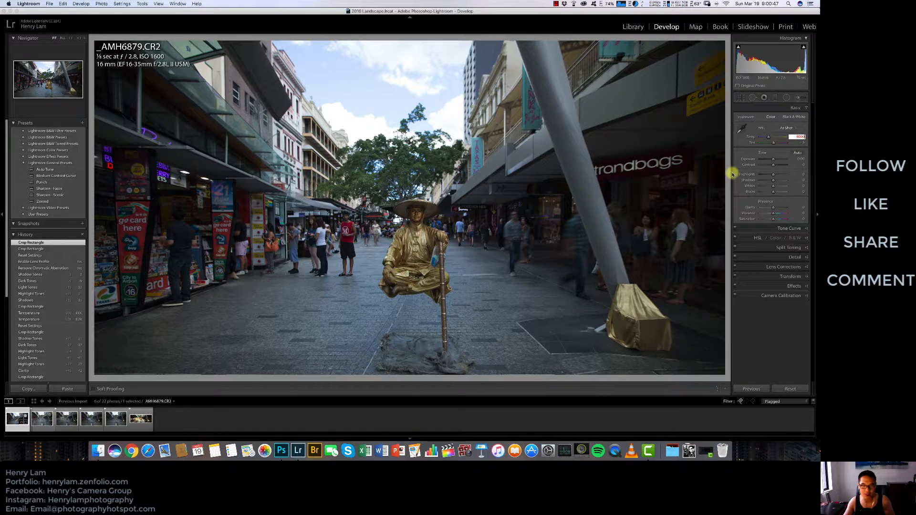
pyautogui.write('000')
pyautogui.press('Return')
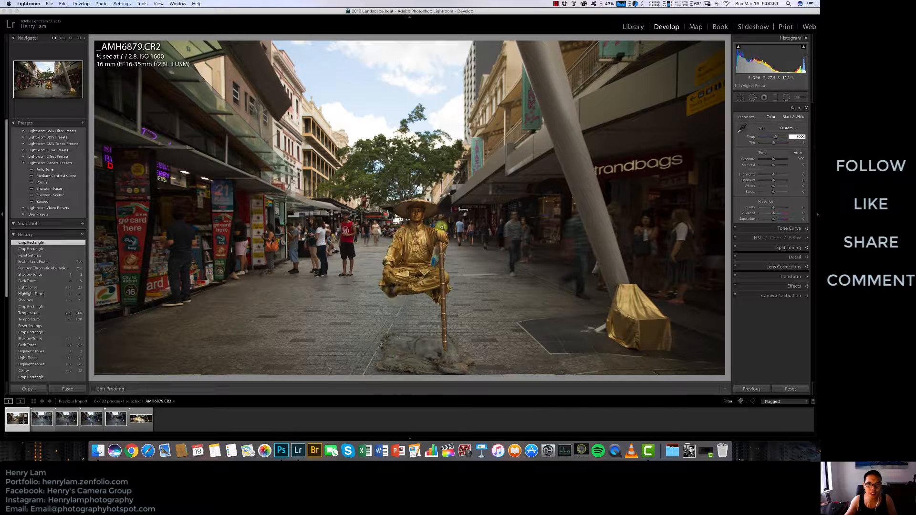
# Brighten the photo's shadows and shape its tone curve by adjusting the highlights, lights, darks and shadows regions.
pyautogui.click(778, 181)
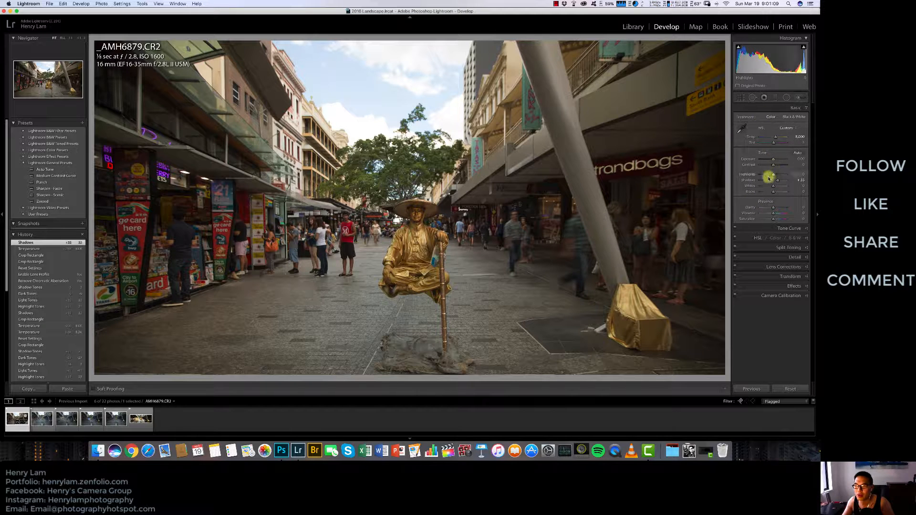
pyautogui.click(773, 229)
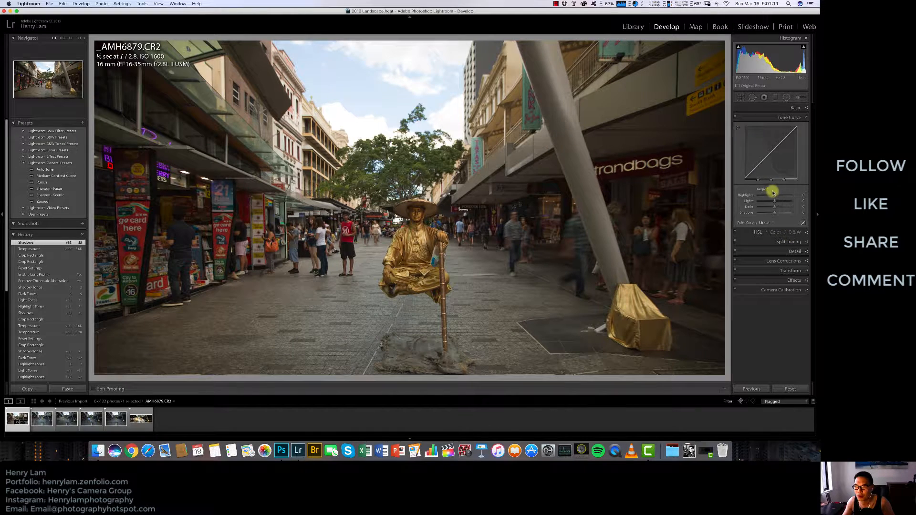
pyautogui.moveTo(774, 196); pyautogui.dragTo(776, 210)
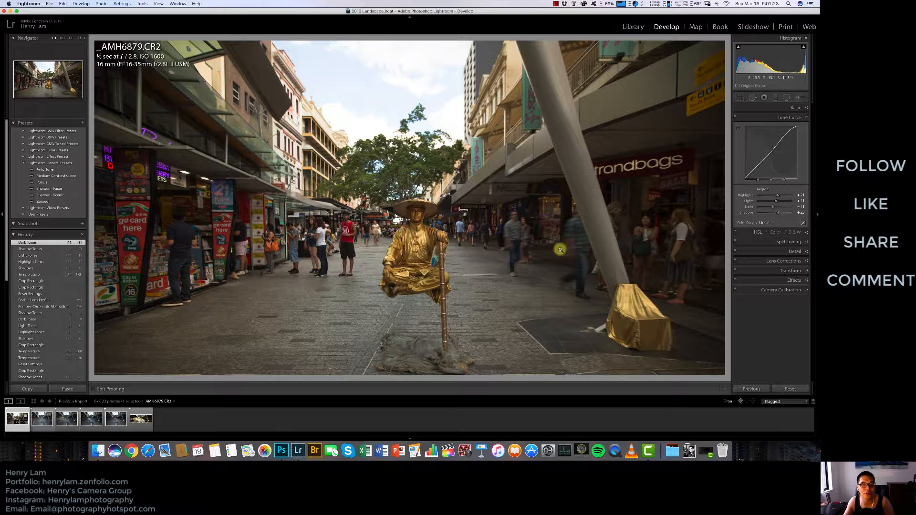
# Enable lens profile corrections and chromatic aberration removal for the photo, and check the golden performer up close.
pyautogui.click(769, 263)
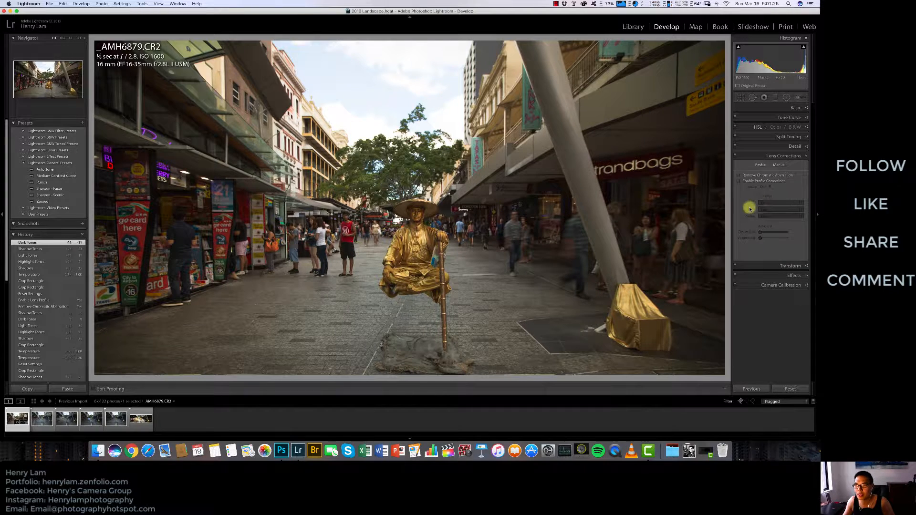
pyautogui.click(740, 181)
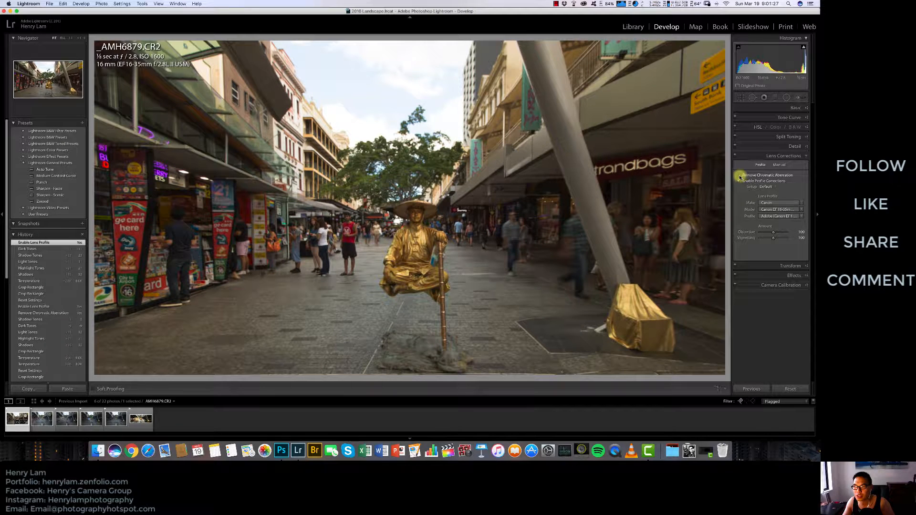
pyautogui.click(739, 175)
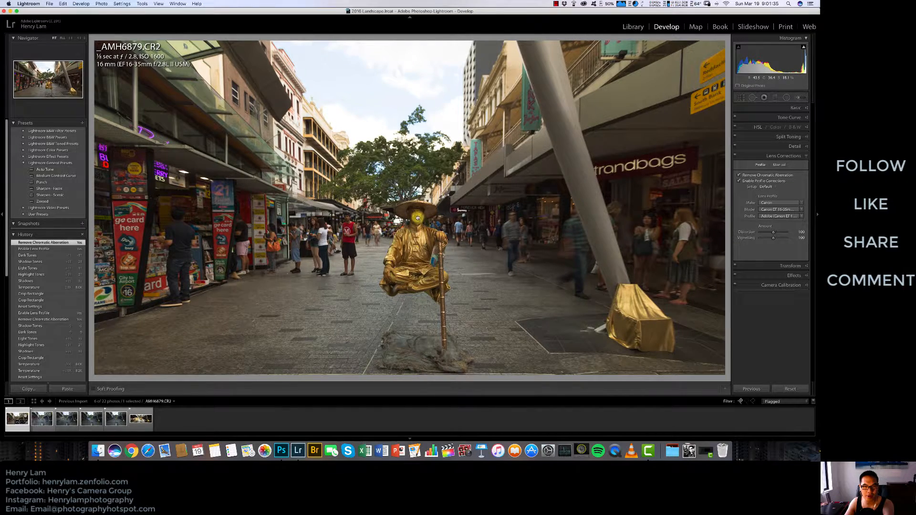
pyautogui.click(417, 218)
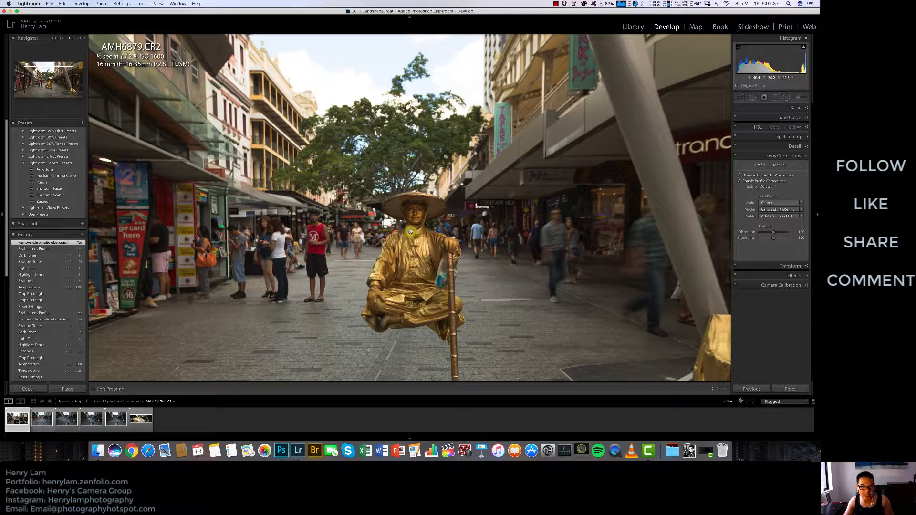
pyautogui.moveTo(418, 227); pyautogui.dragTo(418, 188)
pyautogui.moveTo(416, 237); pyautogui.dragTo(421, 211)
pyautogui.click(420, 207)
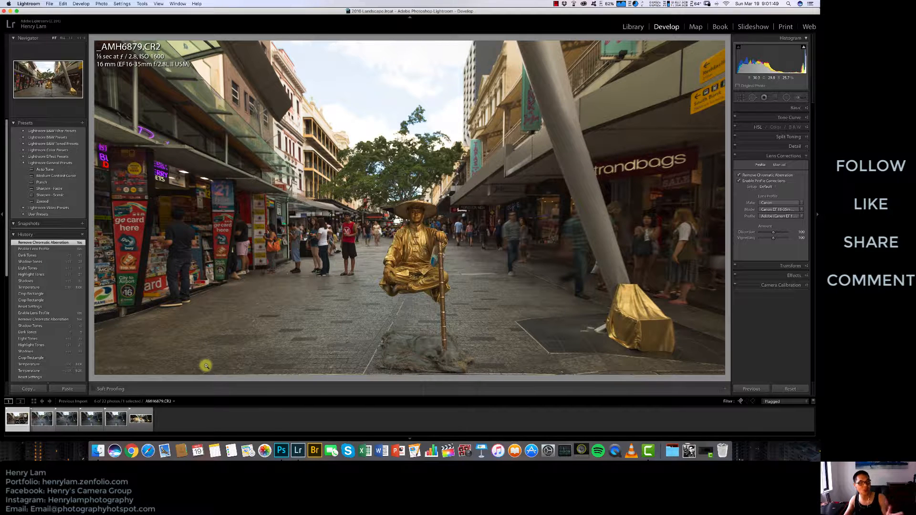
# Synchronize the develop settings of _AMH6879.CR2, including crop and lens corrections, to the other four raw street frames.
pyautogui.click(41, 419)
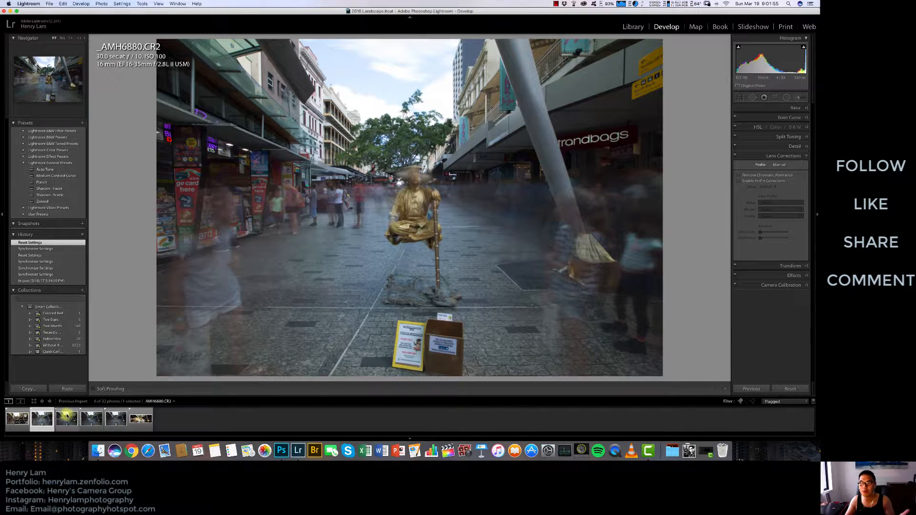
pyautogui.click(18, 419)
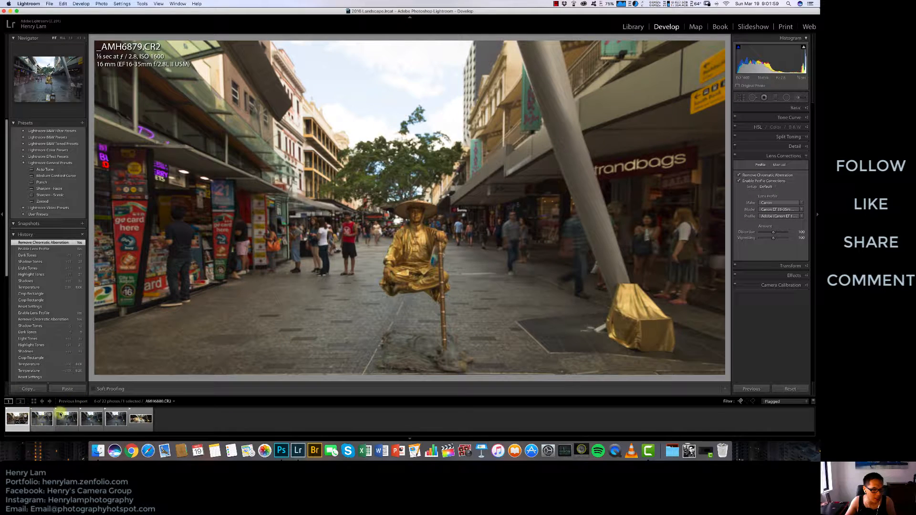
pyautogui.keyDown('shift'); pyautogui.click(113, 414); pyautogui.keyUp('shift')
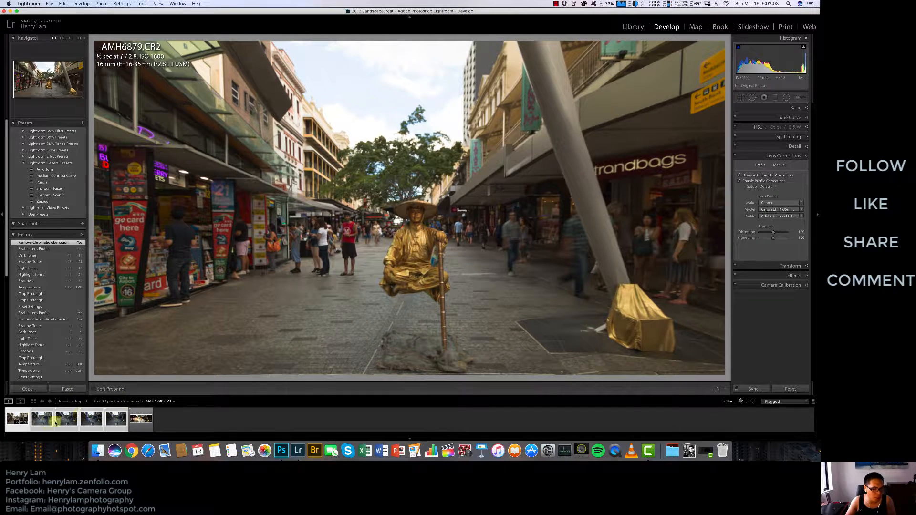
pyautogui.rightClick(14, 416)
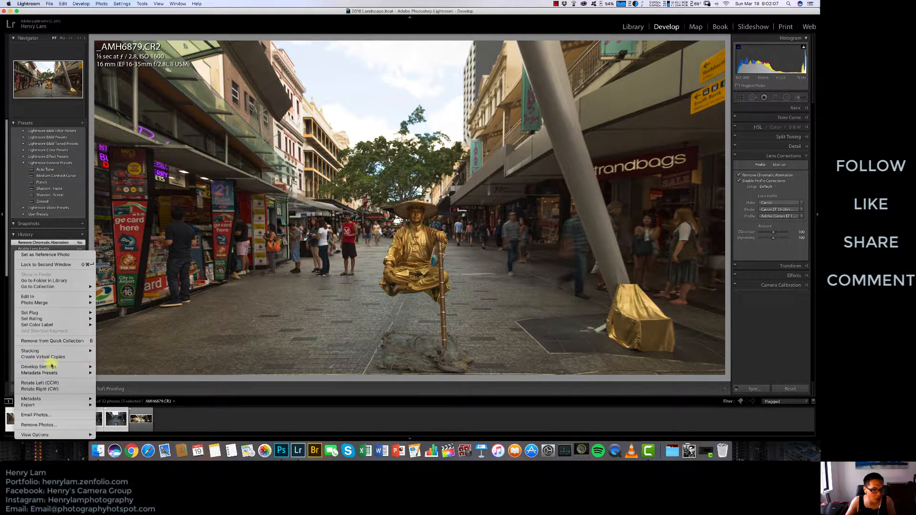
pyautogui.moveTo(52, 376)
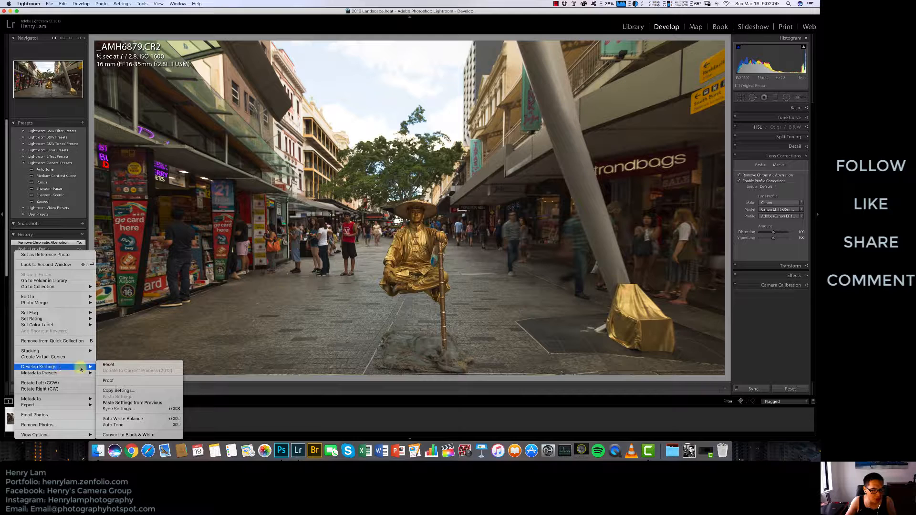
pyautogui.click(137, 410)
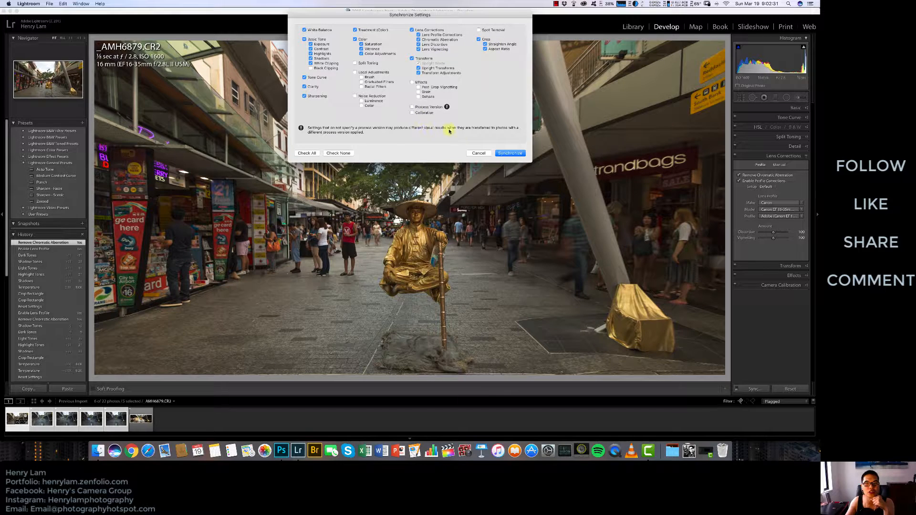
pyautogui.click(505, 153)
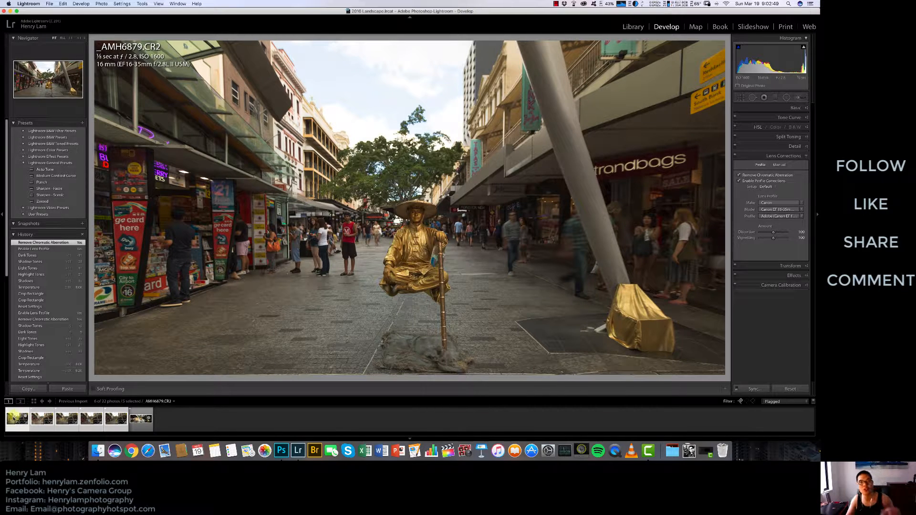
# Open the five selected street frames for editing in Adobe Photoshop CC 2017 and switch to Photoshop.
pyautogui.rightClick(14, 421)
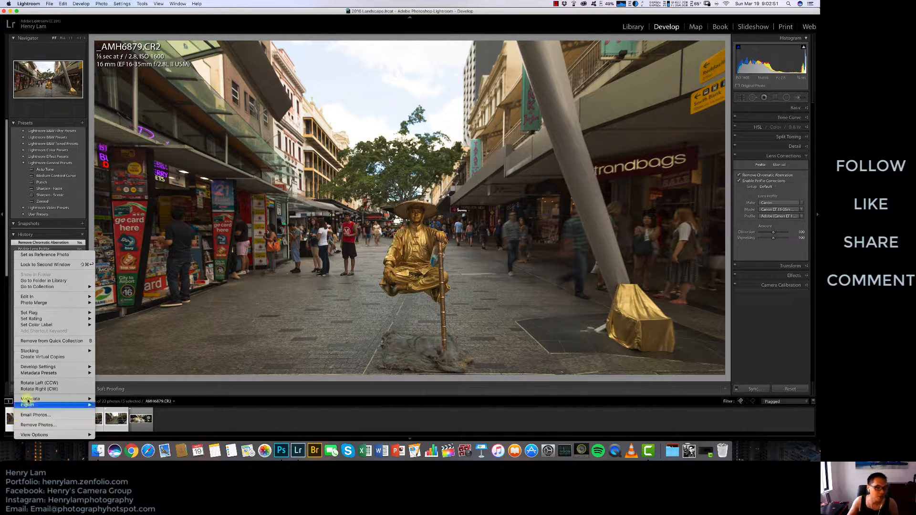
pyautogui.moveTo(57, 297)
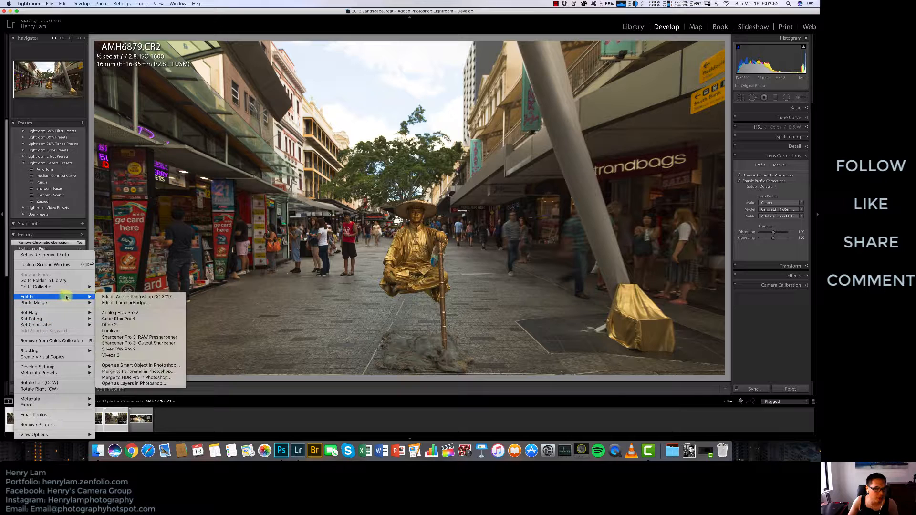
pyautogui.click(117, 297)
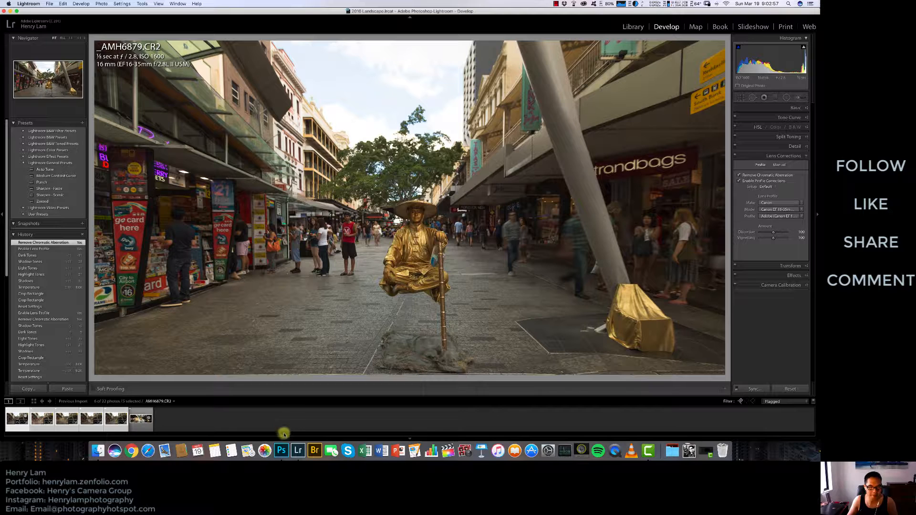
pyautogui.click(281, 451)
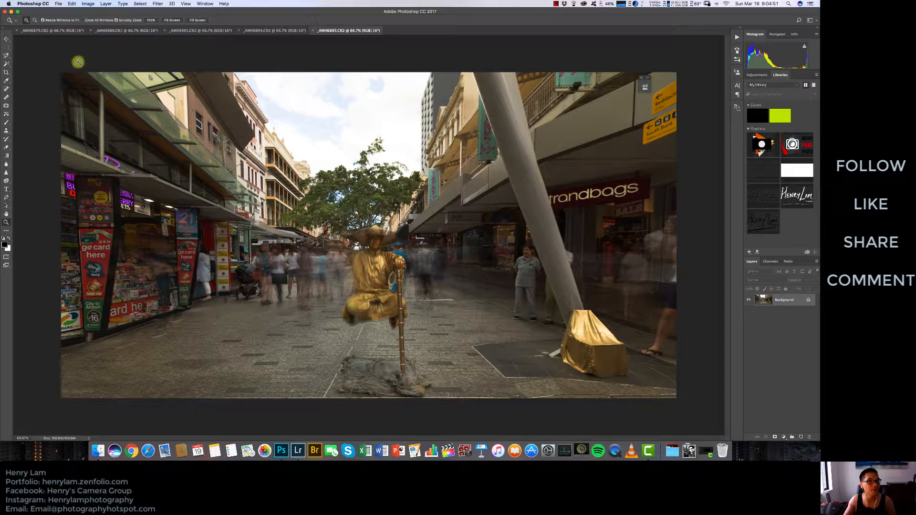
# In _AMH6879.CR2, duplicate the background layer, hide the original and name the copy Statue.
pyautogui.click(72, 30)
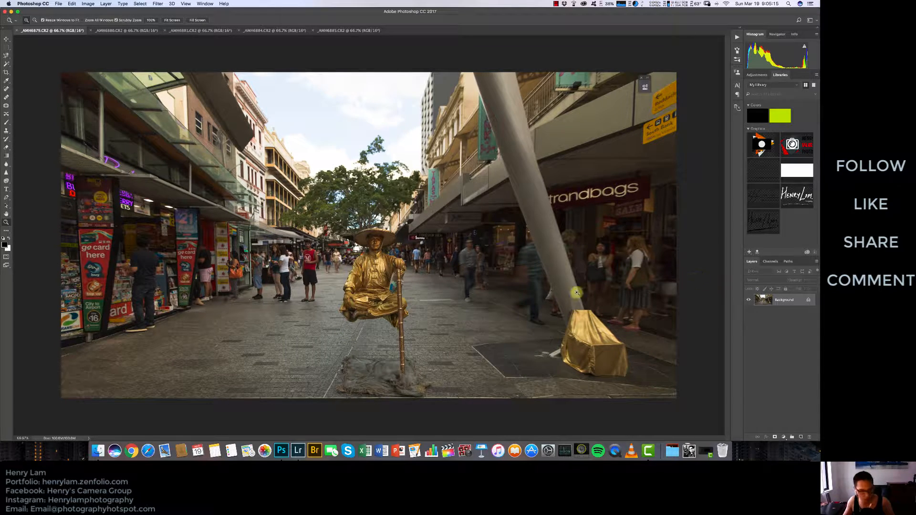
pyautogui.press('super+j')
pyautogui.click(748, 312)
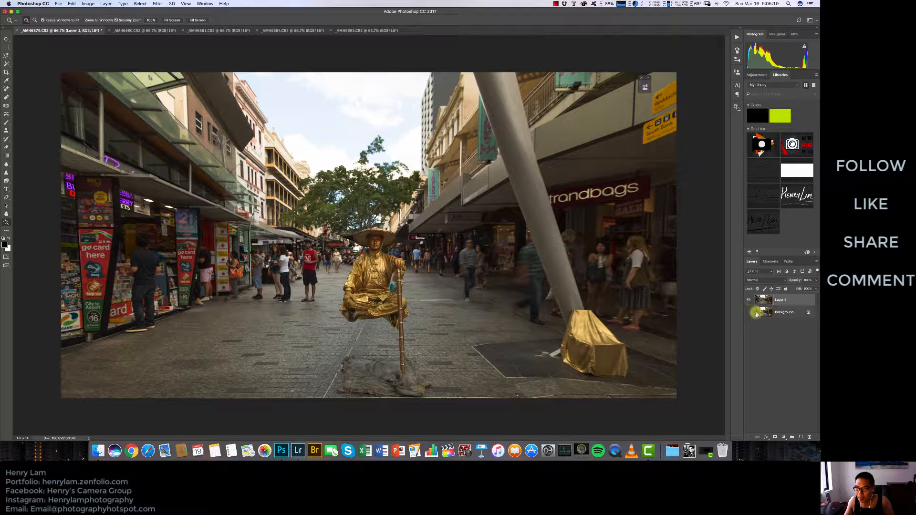
pyautogui.doubleClick(780, 300)
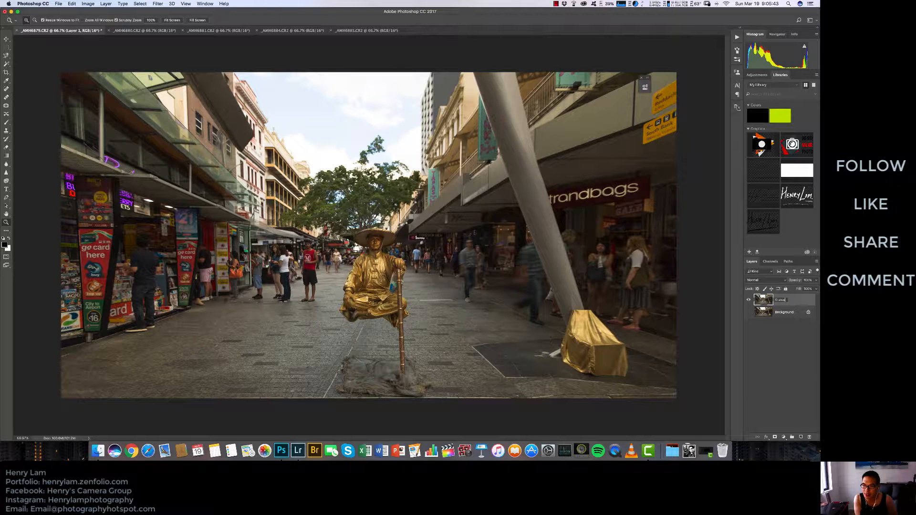
pyautogui.press('Return')
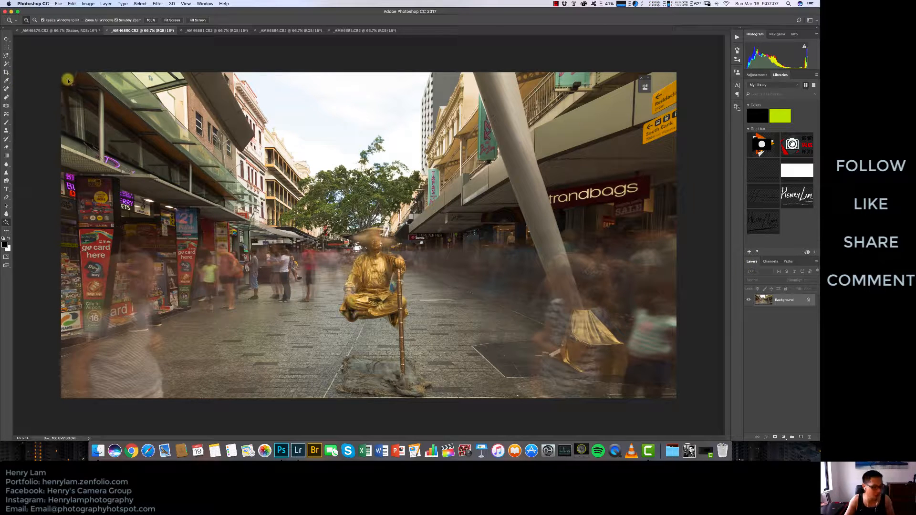
# Copy the whole _AMH6880.CR2 image into _AMH6879.CR2 as a new layer named Right side.
pyautogui.press('super+a')
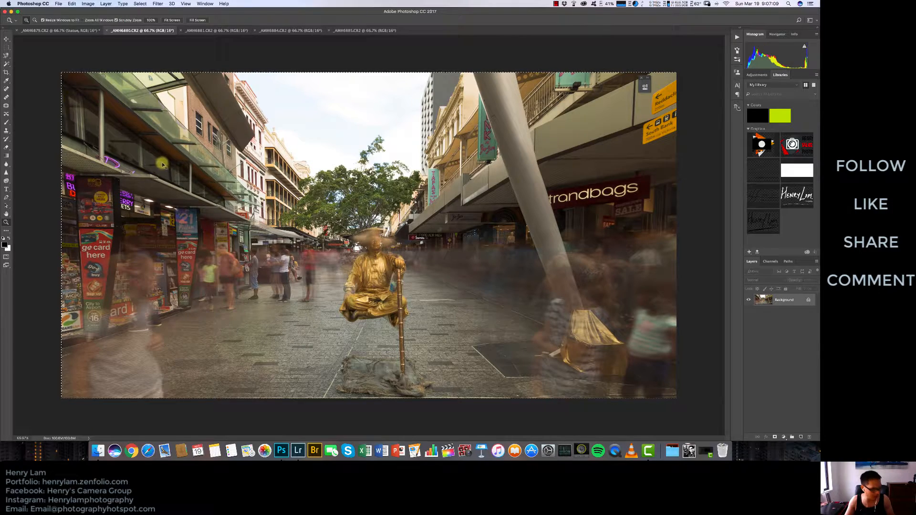
pyautogui.click(69, 31)
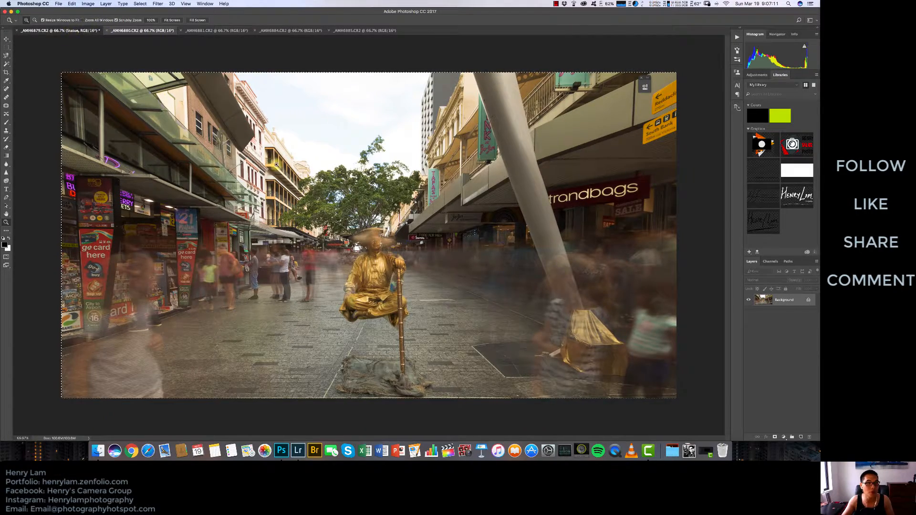
pyautogui.press('super+v')
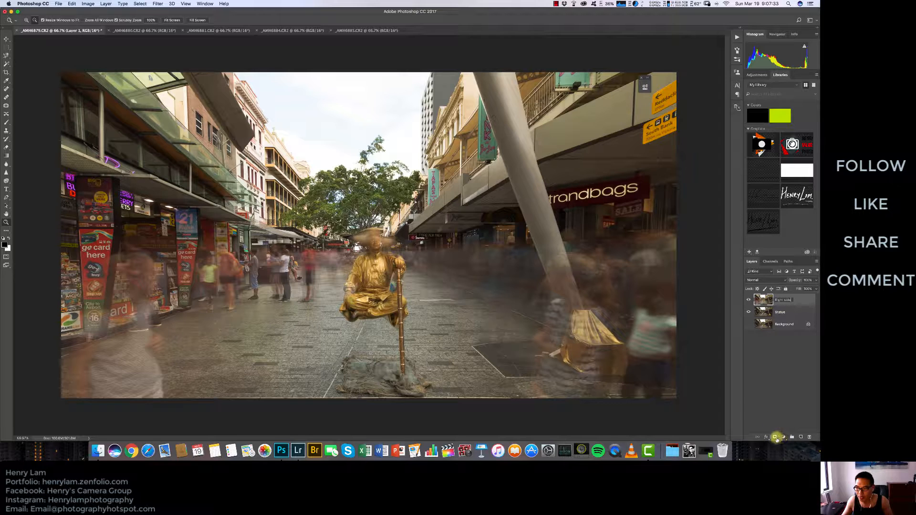
pyautogui.press('Return')
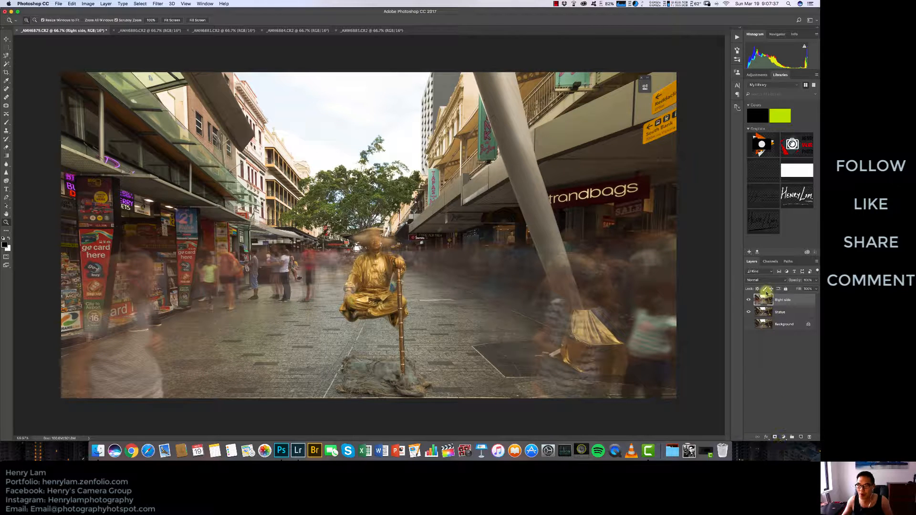
# Hide the Right side layer behind a black mask and paint in the blurred crowds along both sides of the street with a larger soft brush.
pyautogui.keyDown('alt'); pyautogui.click(775, 437); pyautogui.keyUp('alt')
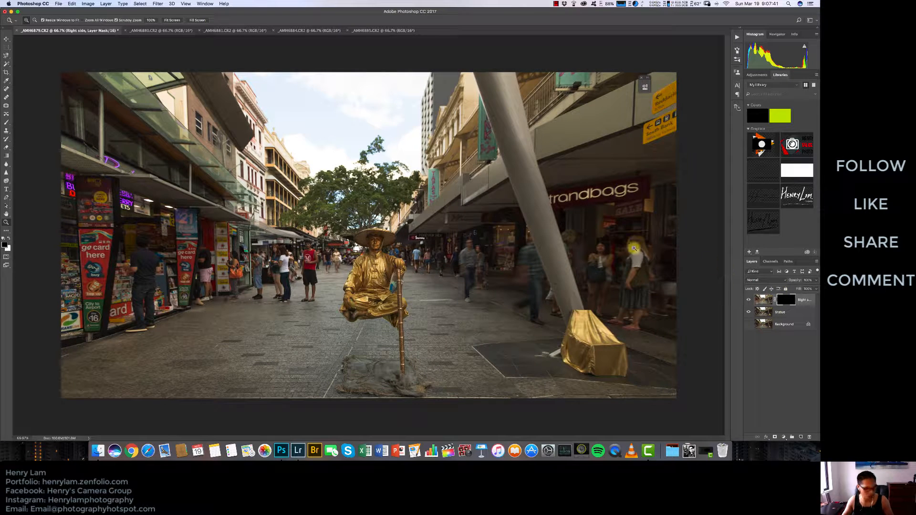
pyautogui.press('b')
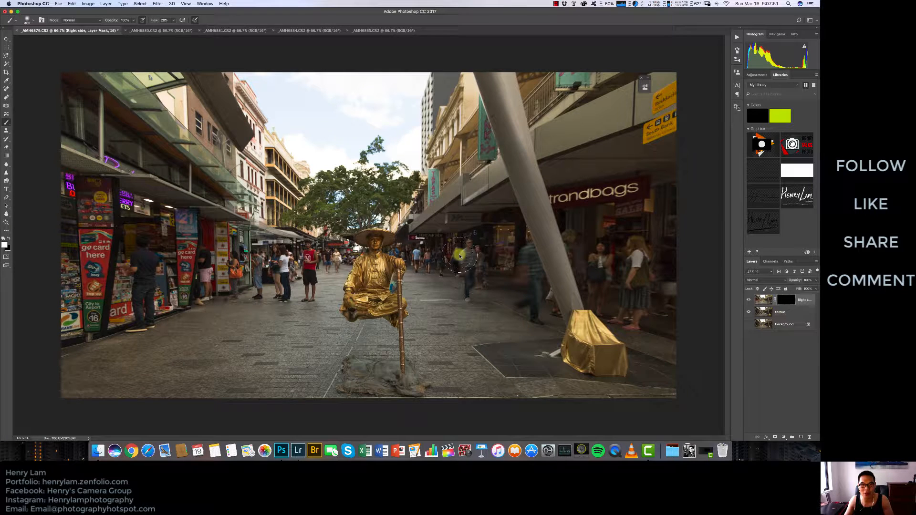
pyautogui.press(']')
pyautogui.press(']')
pyautogui.press(']')
pyautogui.press(']')
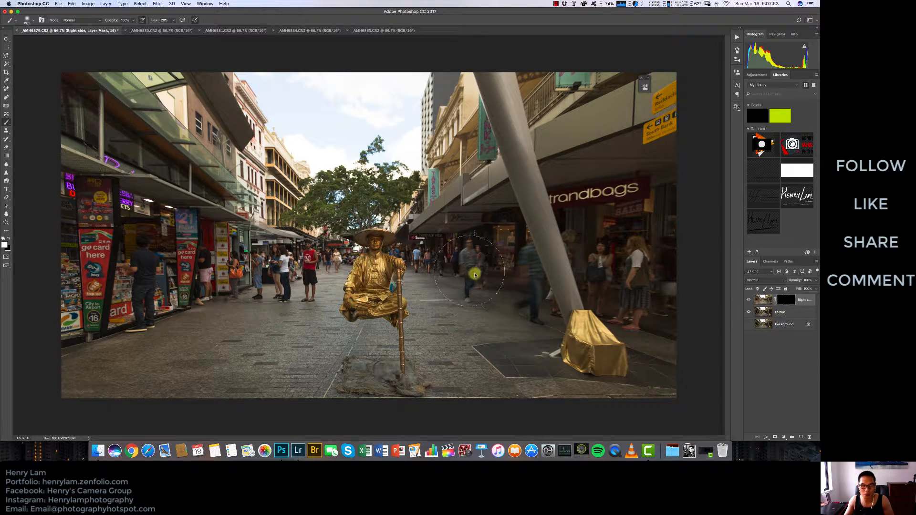
pyautogui.moveTo(484, 272)
pyautogui.mouseDown()
pyautogui.moveTo(461, 255)
pyautogui.moveTo(501, 275)
pyautogui.moveTo(519, 297)
pyautogui.moveTo(497, 272)
pyautogui.mouseUp()
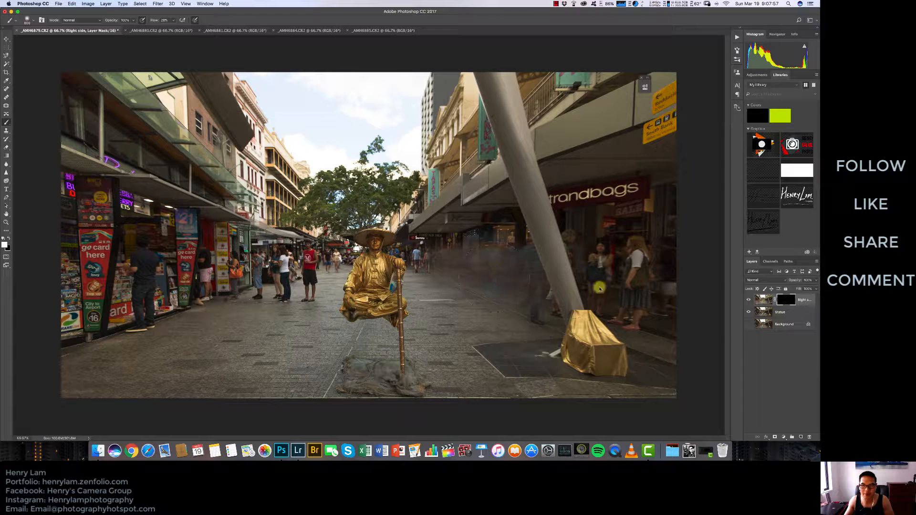
pyautogui.moveTo(600, 288)
pyautogui.mouseDown()
pyautogui.moveTo(636, 288)
pyautogui.moveTo(601, 259)
pyautogui.moveTo(634, 258)
pyautogui.moveTo(621, 264)
pyautogui.moveTo(623, 294)
pyautogui.moveTo(645, 305)
pyautogui.moveTo(621, 308)
pyautogui.moveTo(654, 317)
pyautogui.moveTo(646, 267)
pyautogui.moveTo(617, 365)
pyautogui.moveTo(552, 364)
pyautogui.moveTo(652, 363)
pyautogui.moveTo(583, 364)
pyautogui.moveTo(619, 330)
pyautogui.mouseUp()
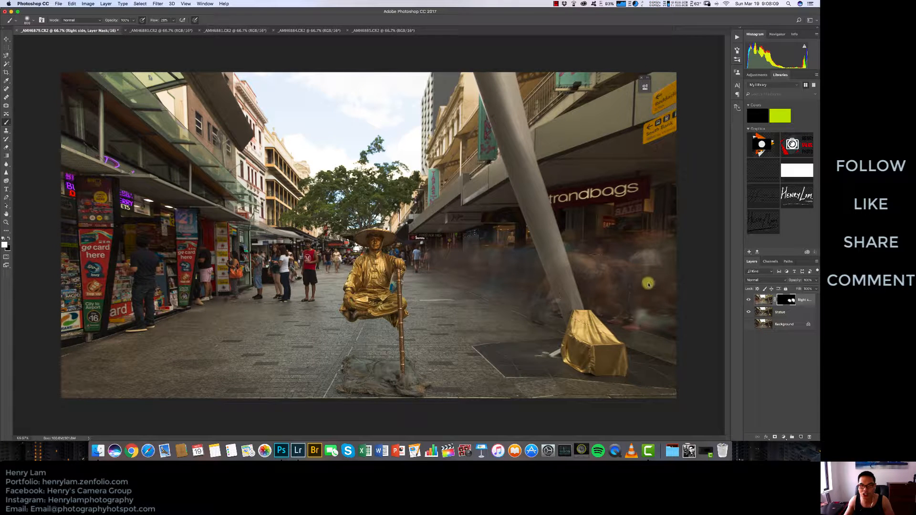
pyautogui.moveTo(648, 285)
pyautogui.mouseDown()
pyautogui.moveTo(620, 241)
pyautogui.moveTo(608, 245)
pyautogui.moveTo(601, 274)
pyautogui.mouseUp()
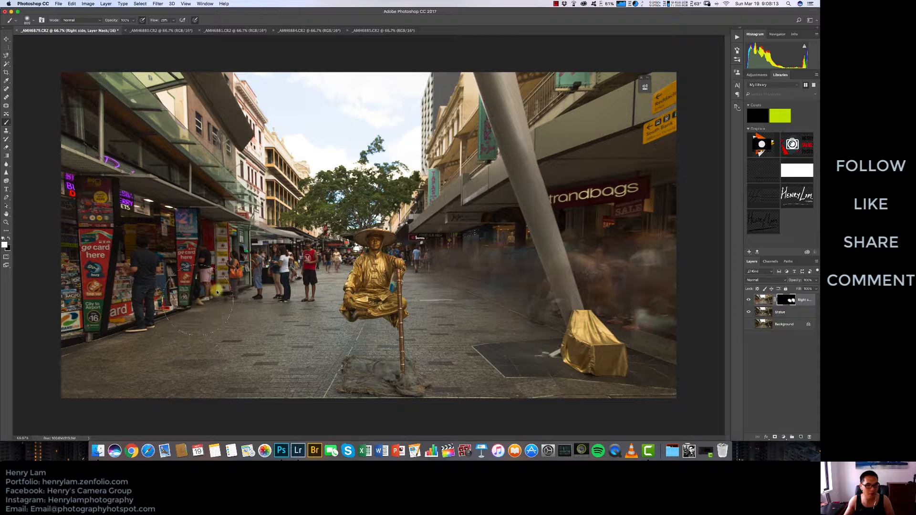
pyautogui.moveTo(233, 268)
pyautogui.mouseDown()
pyautogui.moveTo(209, 280)
pyautogui.moveTo(269, 278)
pyautogui.moveTo(254, 294)
pyautogui.moveTo(265, 275)
pyautogui.moveTo(112, 309)
pyautogui.moveTo(145, 247)
pyautogui.moveTo(122, 239)
pyautogui.moveTo(80, 266)
pyautogui.moveTo(69, 313)
pyautogui.moveTo(81, 328)
pyautogui.moveTo(127, 316)
pyautogui.moveTo(183, 266)
pyautogui.moveTo(235, 244)
pyautogui.moveTo(281, 253)
pyautogui.mouseUp()
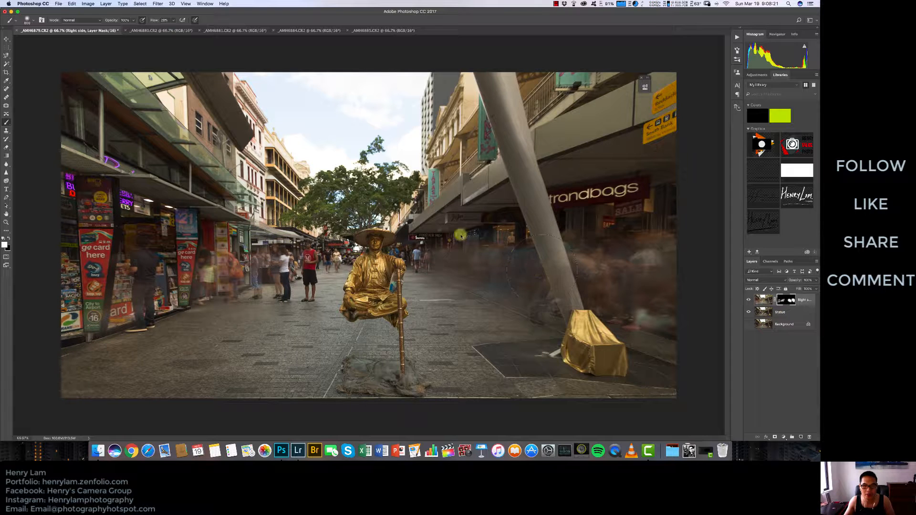
# Refine the Right side mask around the blurred crowd between the statue and the leaning pole, adjusting the brush size and black or white paint.
pyautogui.moveTo(486, 249)
pyautogui.mouseDown()
pyautogui.moveTo(404, 265)
pyautogui.moveTo(379, 254)
pyautogui.moveTo(436, 250)
pyautogui.moveTo(465, 279)
pyautogui.moveTo(467, 255)
pyautogui.mouseUp()
pyautogui.press('[')
pyautogui.press('[')
pyautogui.press('[')
pyautogui.press('[')
pyautogui.press('[')
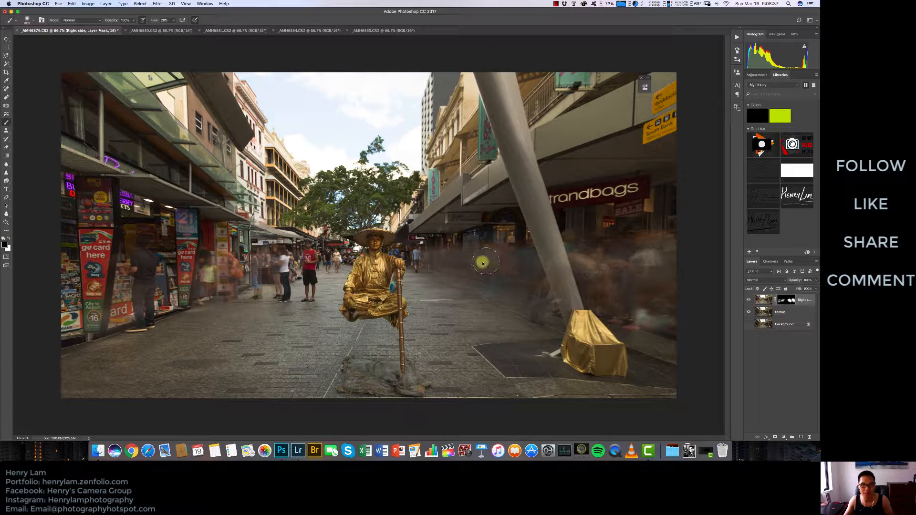
pyautogui.press(']')
pyautogui.press(']')
pyautogui.press(']')
pyautogui.press(']')
pyautogui.press(']')
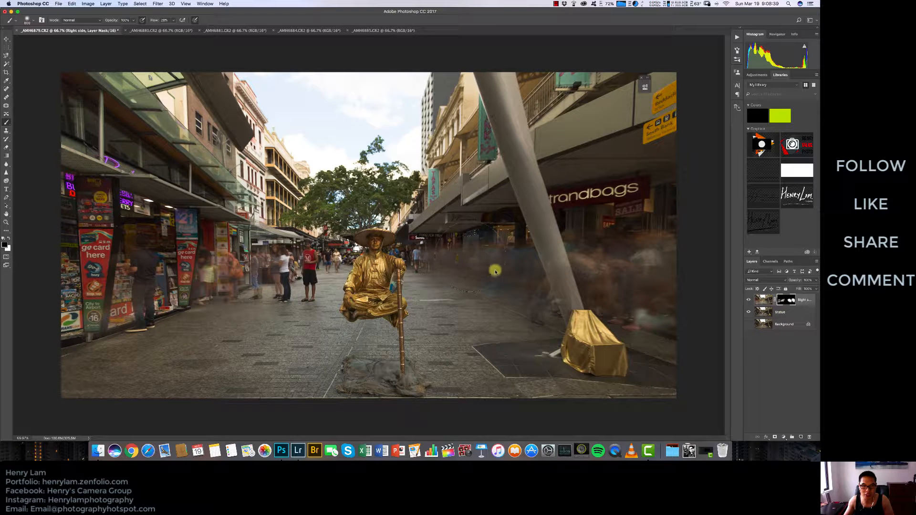
pyautogui.moveTo(496, 271)
pyautogui.mouseDown()
pyautogui.moveTo(459, 260)
pyautogui.moveTo(486, 270)
pyautogui.moveTo(480, 263)
pyautogui.moveTo(470, 277)
pyautogui.moveTo(483, 262)
pyautogui.moveTo(472, 258)
pyautogui.moveTo(498, 264)
pyautogui.moveTo(464, 255)
pyautogui.moveTo(505, 256)
pyautogui.moveTo(456, 253)
pyautogui.moveTo(480, 246)
pyautogui.moveTo(496, 259)
pyautogui.moveTo(570, 270)
pyautogui.moveTo(557, 245)
pyautogui.moveTo(600, 273)
pyautogui.moveTo(548, 292)
pyautogui.mouseUp()
pyautogui.press('x')
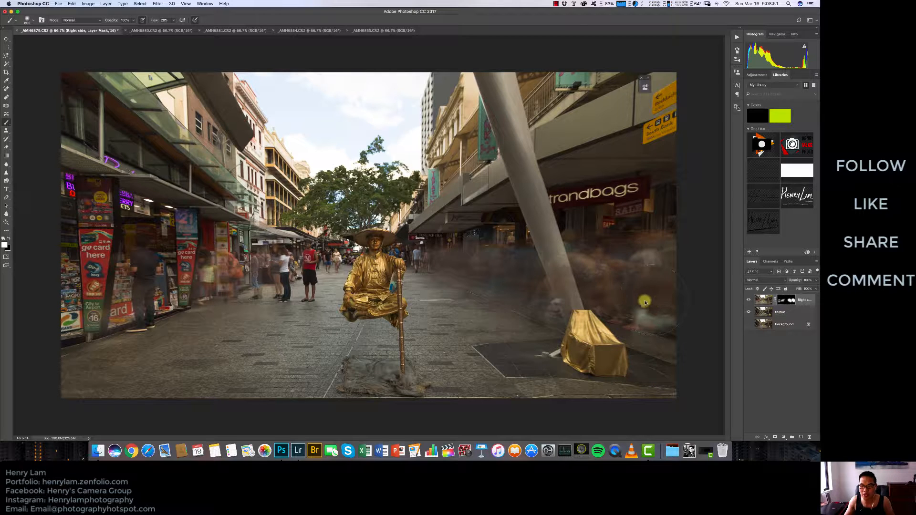
# Try revealing the blurred passer-by beside the gold-draped box, and mask the figure back out.
pyautogui.moveTo(644, 326)
pyautogui.mouseDown()
pyautogui.moveTo(658, 322)
pyautogui.moveTo(649, 355)
pyautogui.mouseUp()
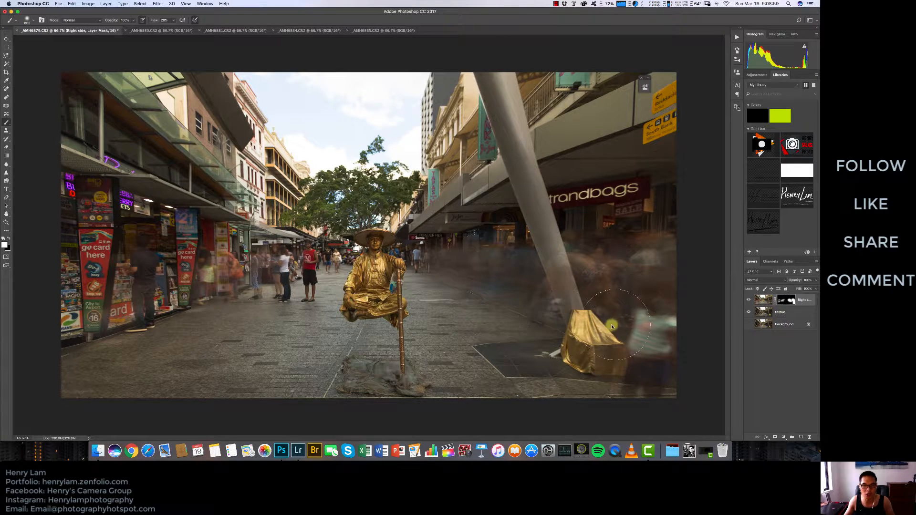
pyautogui.press('x')
pyautogui.moveTo(653, 333)
pyautogui.mouseDown()
pyautogui.moveTo(630, 331)
pyautogui.moveTo(658, 334)
pyautogui.moveTo(660, 322)
pyautogui.moveTo(649, 327)
pyautogui.moveTo(638, 380)
pyautogui.moveTo(655, 384)
pyautogui.moveTo(672, 326)
pyautogui.mouseUp()
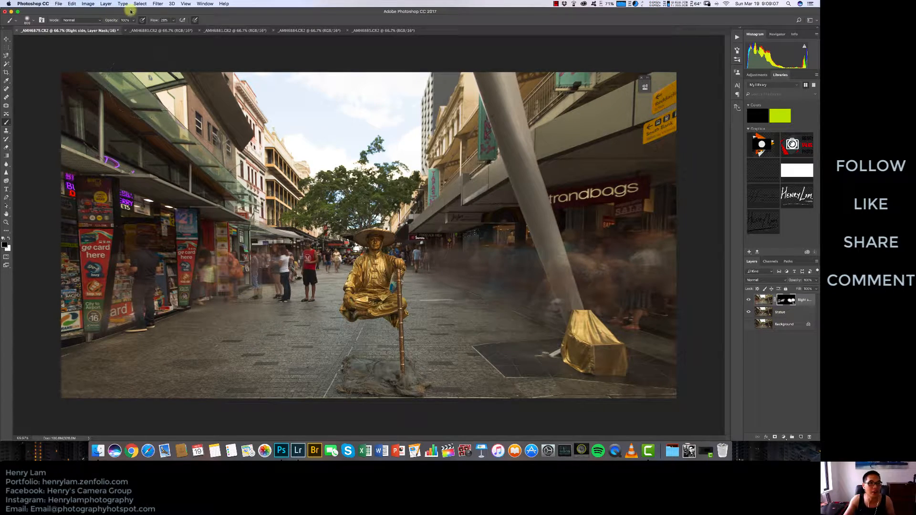
# Check the pedestrians in _AMH6880.CR2 and paint the blurred red-shirted man beside the statue into the Right side mask with a smaller brush.
pyautogui.click(145, 30)
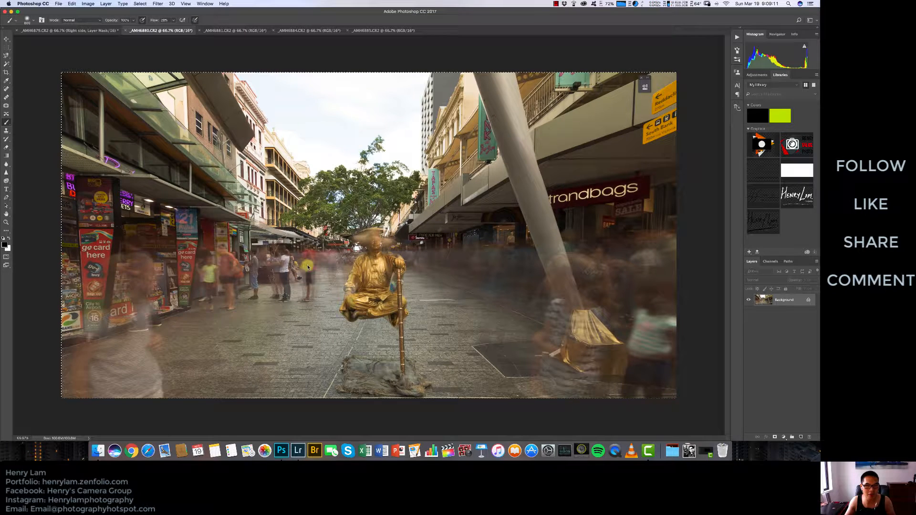
pyautogui.press('[')
pyautogui.press('[')
pyautogui.press('[')
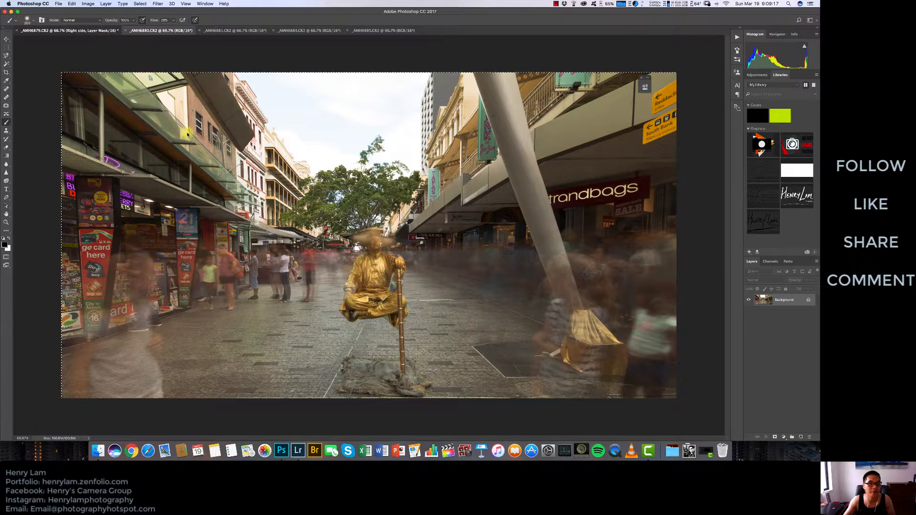
pyautogui.click(97, 32)
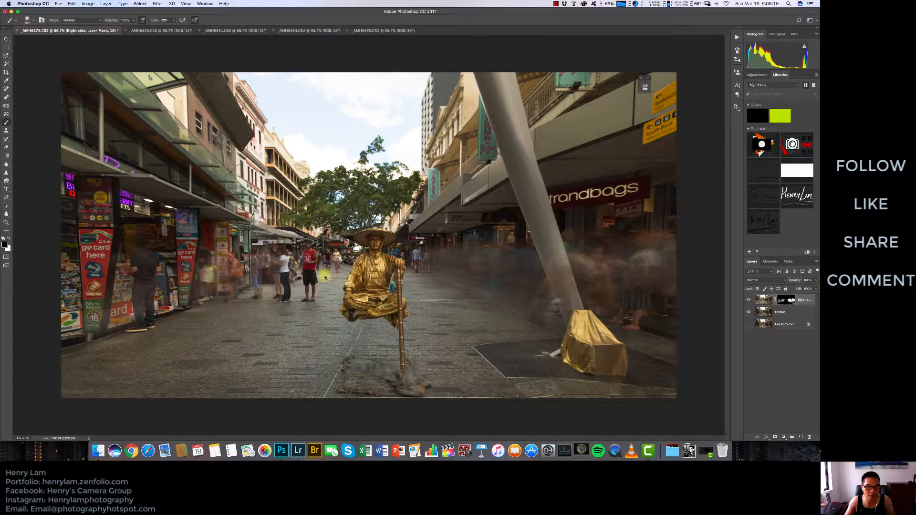
pyautogui.press('x')
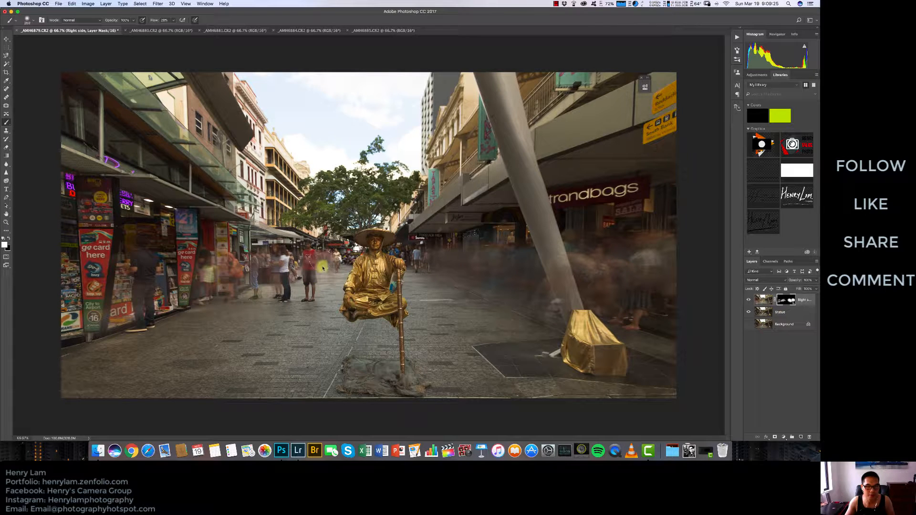
pyautogui.moveTo(330, 259)
pyautogui.mouseDown()
pyautogui.moveTo(320, 241)
pyautogui.moveTo(329, 258)
pyautogui.moveTo(317, 287)
pyautogui.moveTo(312, 244)
pyautogui.moveTo(314, 288)
pyautogui.moveTo(308, 251)
pyautogui.moveTo(214, 280)
pyautogui.moveTo(243, 273)
pyautogui.mouseUp()
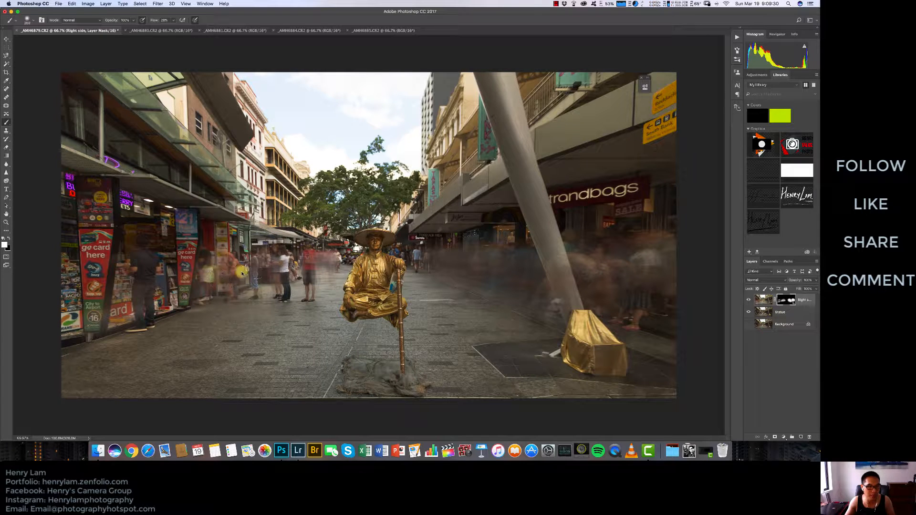
# Recheck the _AMH6880.CR2 source frame and close it without saving.
pyautogui.click(137, 31)
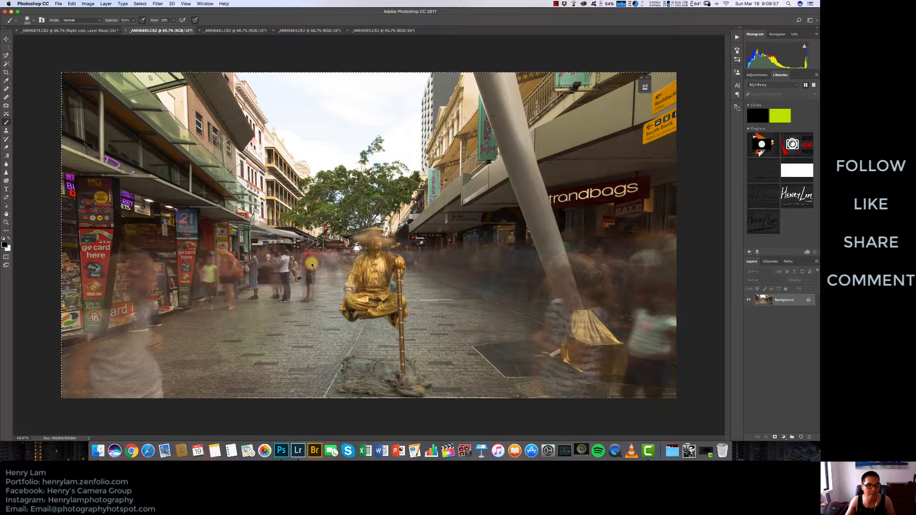
pyautogui.click(125, 30)
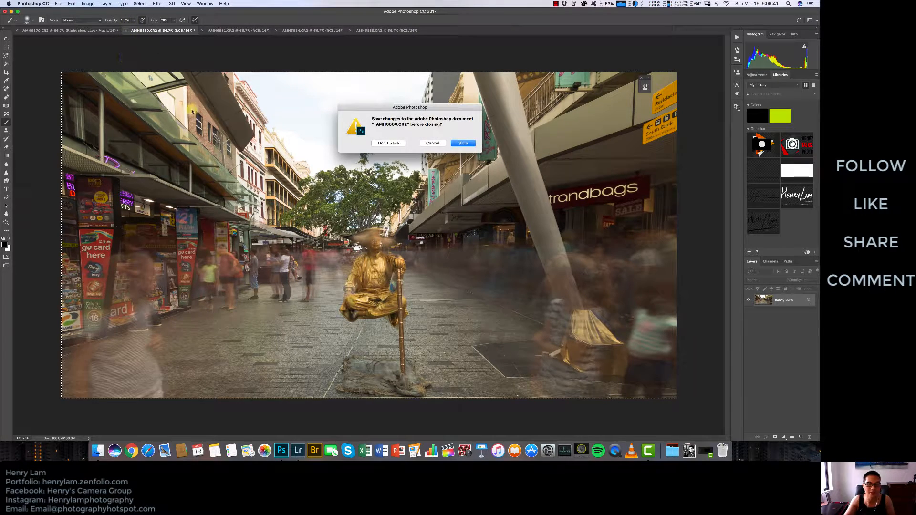
pyautogui.click(391, 143)
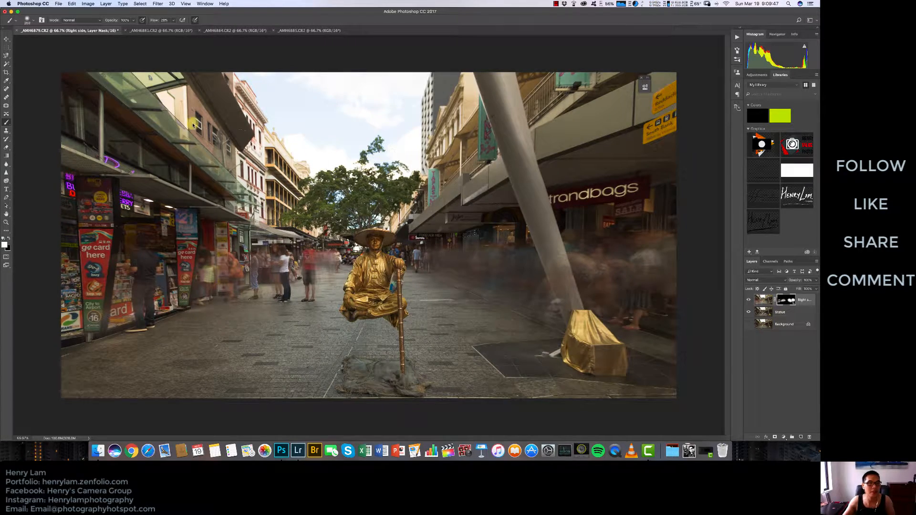
# Copy the whole _AMH6881.CR2 image into _AMH6879.CR2 as a new layer above Right side.
pyautogui.click(158, 32)
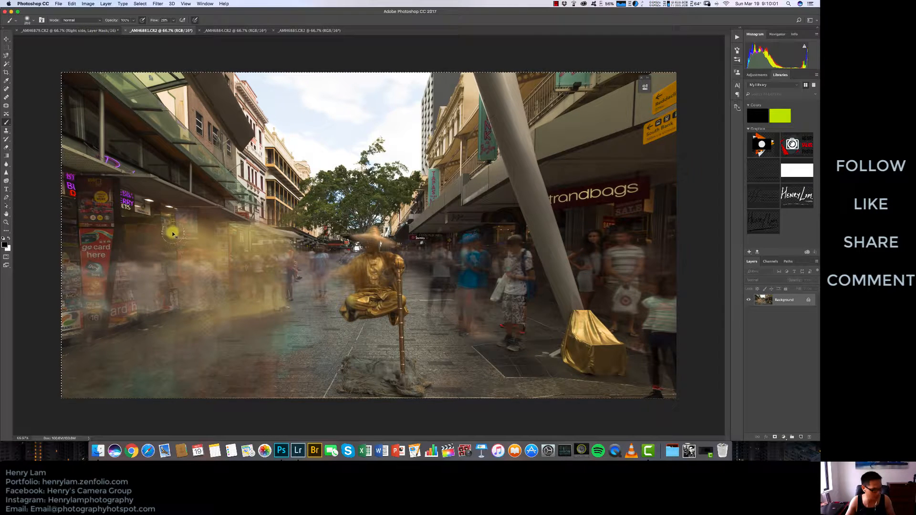
pyautogui.click(88, 30)
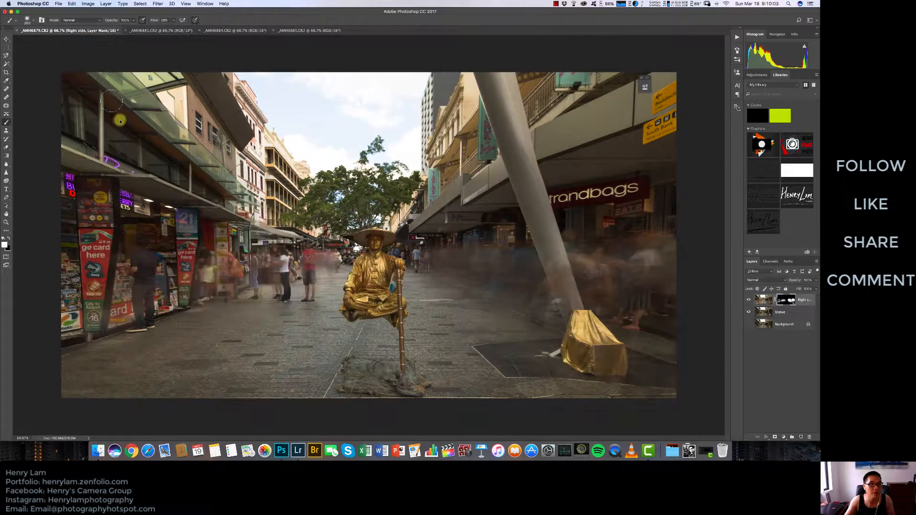
pyautogui.press('super+v')
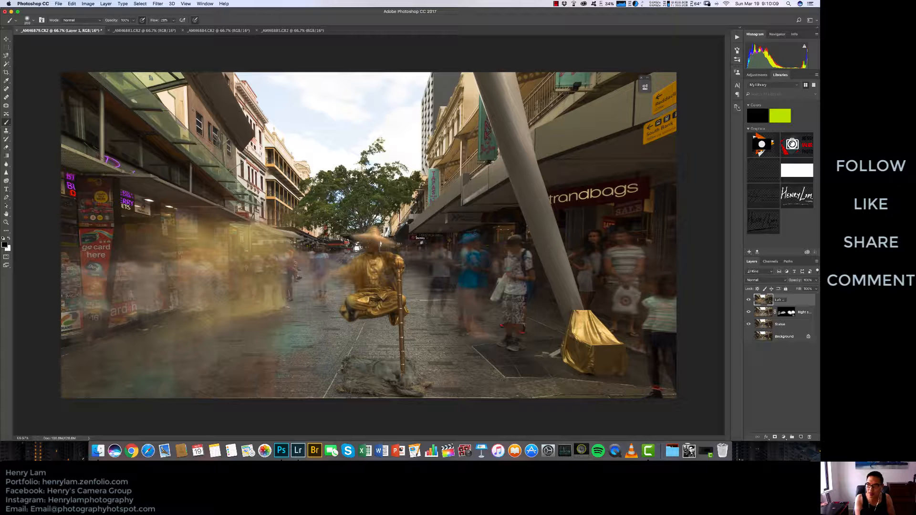
# Name the new layer Left side and hide its content behind a black layer mask, ready for white painting.
pyautogui.press('Return')
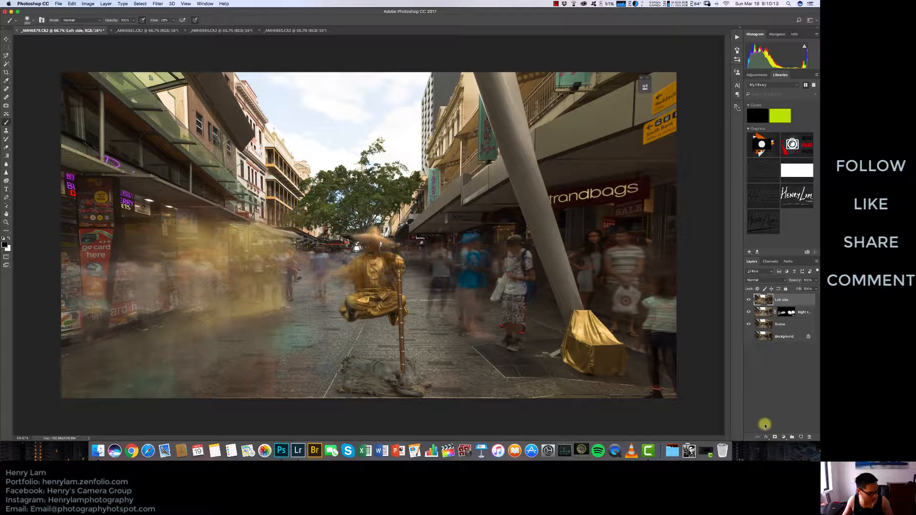
pyautogui.keyDown('alt'); pyautogui.click(774, 437); pyautogui.keyUp('alt')
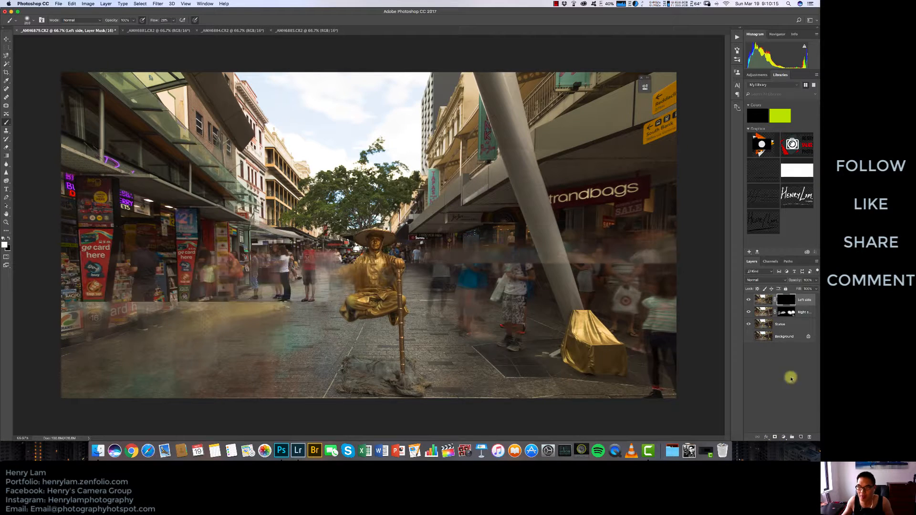
pyautogui.press('x')
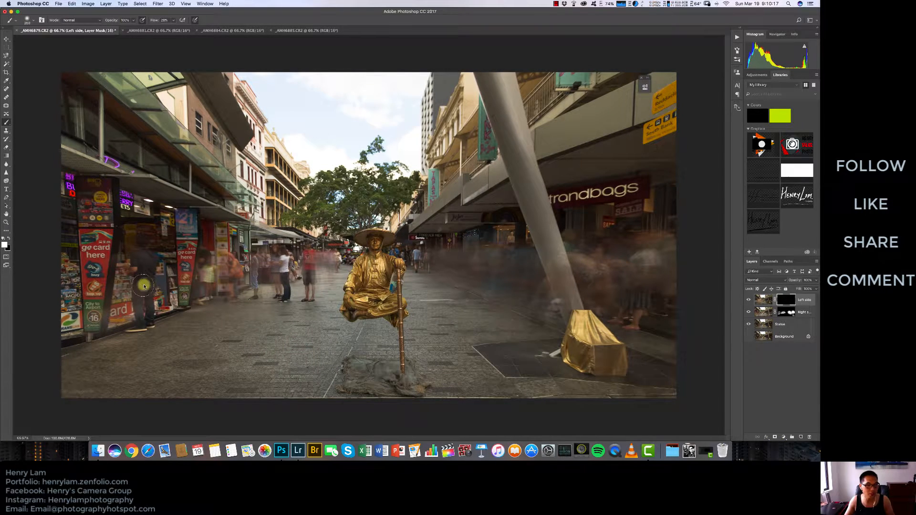
# Paint the blurred golden crowd along the shopfronts and around the distant pedestrians into the Left side mask.
pyautogui.press(']')
pyautogui.press(']')
pyautogui.press(']')
pyautogui.press(']')
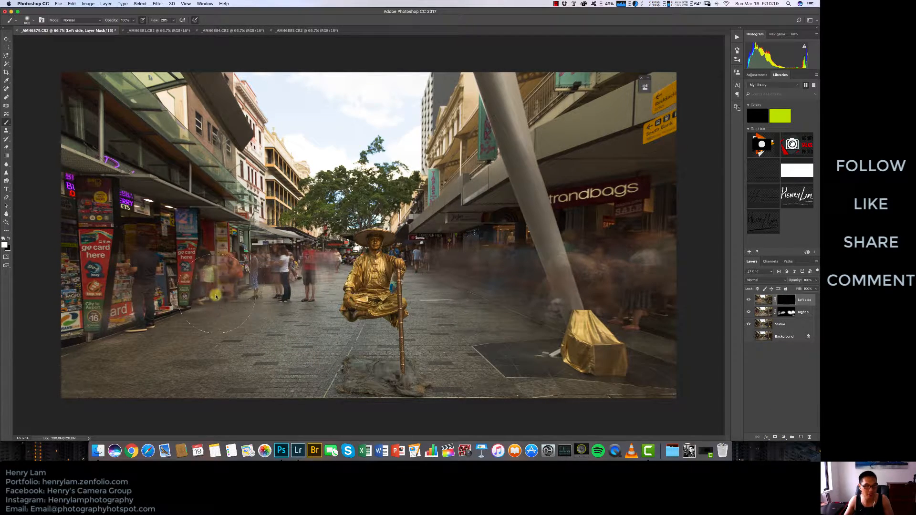
pyautogui.moveTo(233, 288)
pyautogui.mouseDown()
pyautogui.moveTo(181, 332)
pyautogui.moveTo(227, 321)
pyautogui.moveTo(233, 302)
pyautogui.moveTo(141, 289)
pyautogui.moveTo(142, 268)
pyautogui.moveTo(127, 262)
pyautogui.moveTo(103, 279)
pyautogui.moveTo(244, 256)
pyautogui.moveTo(175, 269)
pyautogui.moveTo(116, 307)
pyautogui.moveTo(103, 359)
pyautogui.moveTo(191, 275)
pyautogui.moveTo(160, 246)
pyautogui.moveTo(194, 232)
pyautogui.moveTo(185, 232)
pyautogui.moveTo(228, 247)
pyautogui.moveTo(209, 255)
pyautogui.moveTo(227, 250)
pyautogui.moveTo(235, 263)
pyautogui.moveTo(288, 255)
pyautogui.moveTo(273, 272)
pyautogui.moveTo(287, 280)
pyautogui.moveTo(306, 267)
pyautogui.moveTo(309, 245)
pyautogui.moveTo(296, 284)
pyautogui.moveTo(275, 294)
pyautogui.moveTo(266, 281)
pyautogui.moveTo(195, 320)
pyautogui.moveTo(256, 273)
pyautogui.moveTo(193, 324)
pyautogui.moveTo(134, 326)
pyautogui.mouseUp()
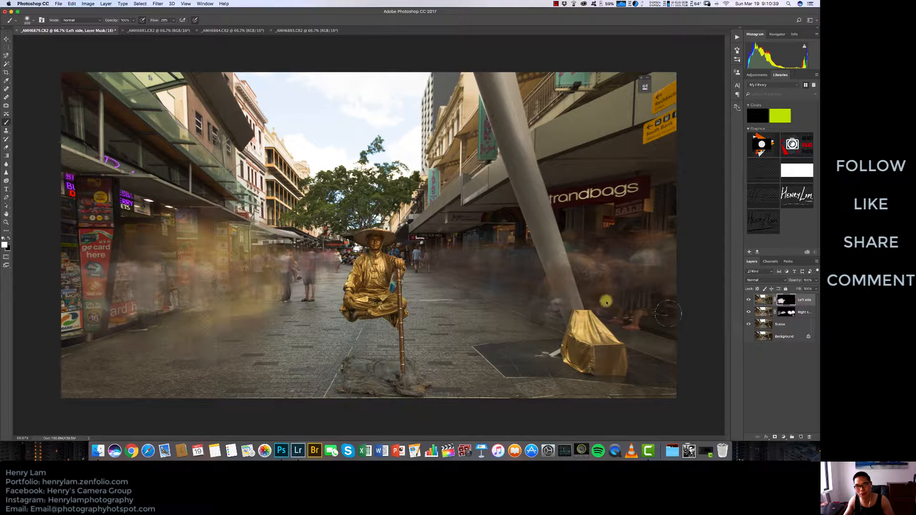
pyautogui.moveTo(302, 271)
pyautogui.mouseDown()
pyautogui.moveTo(290, 284)
pyautogui.moveTo(250, 265)
pyautogui.mouseUp()
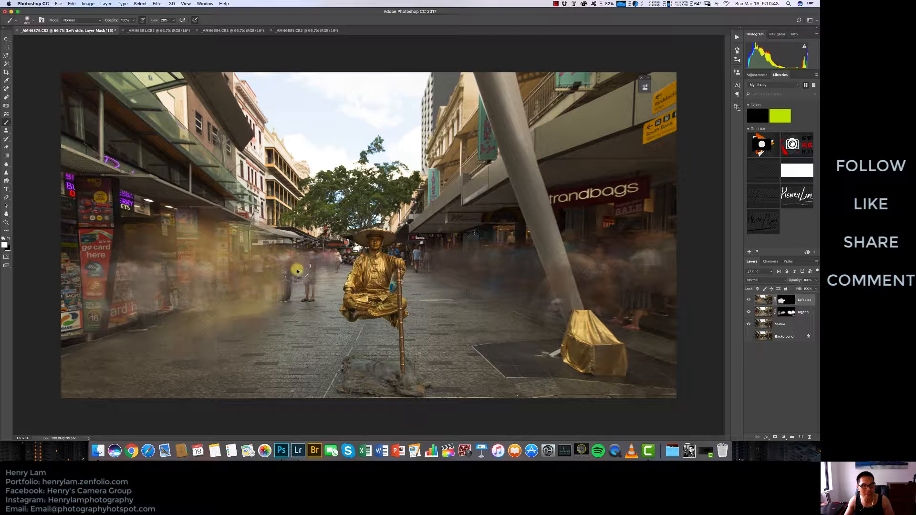
pyautogui.moveTo(306, 285); pyautogui.dragTo(276, 283)
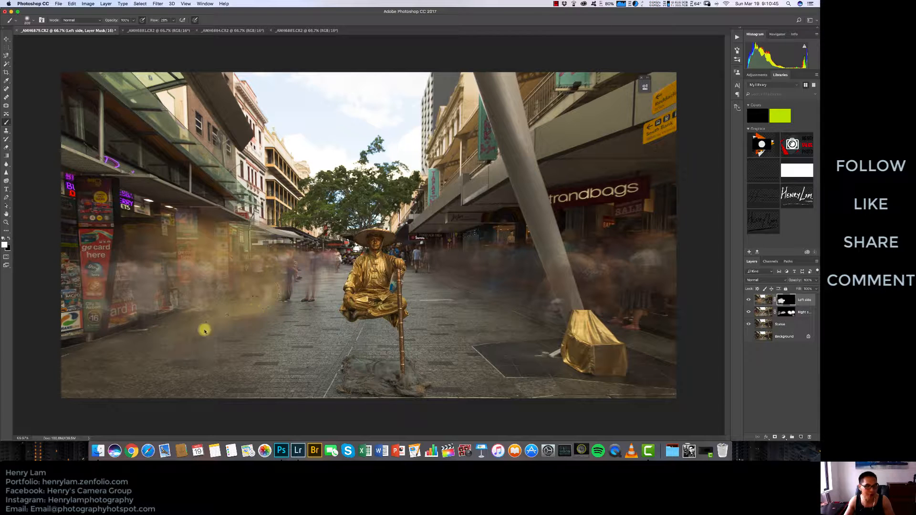
# Extend the Left side mask with a larger brush over the red go card shopfront and the pavement in front of it.
pyautogui.press(']')
pyautogui.press(']')
pyautogui.press(']')
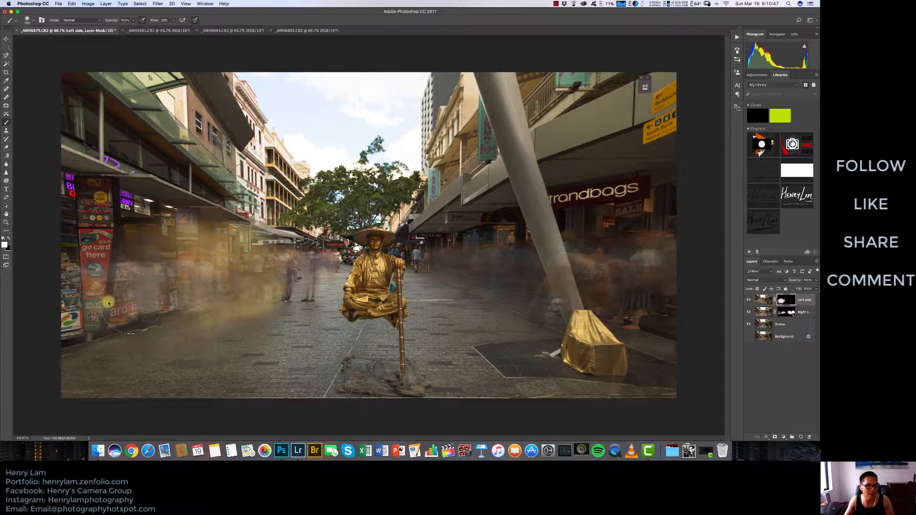
pyautogui.moveTo(109, 303)
pyautogui.mouseDown()
pyautogui.moveTo(69, 274)
pyautogui.moveTo(98, 256)
pyautogui.moveTo(67, 337)
pyautogui.mouseUp()
pyautogui.moveTo(111, 382)
pyautogui.mouseDown()
pyautogui.moveTo(181, 407)
pyautogui.moveTo(227, 307)
pyautogui.moveTo(211, 265)
pyautogui.moveTo(202, 307)
pyautogui.mouseUp()
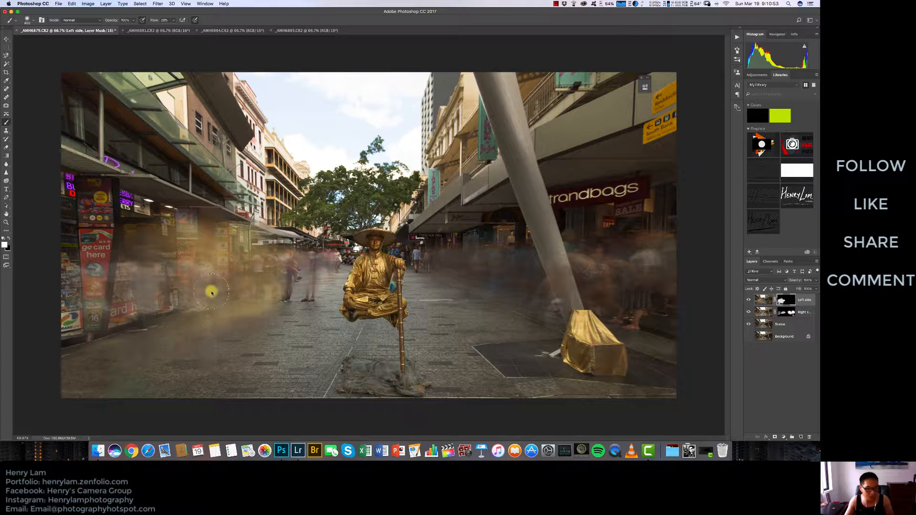
# Refine the Left side mask around the distant pedestrians near the statue, painting black over unwanted areas and white to restore the blur.
pyautogui.press('x')
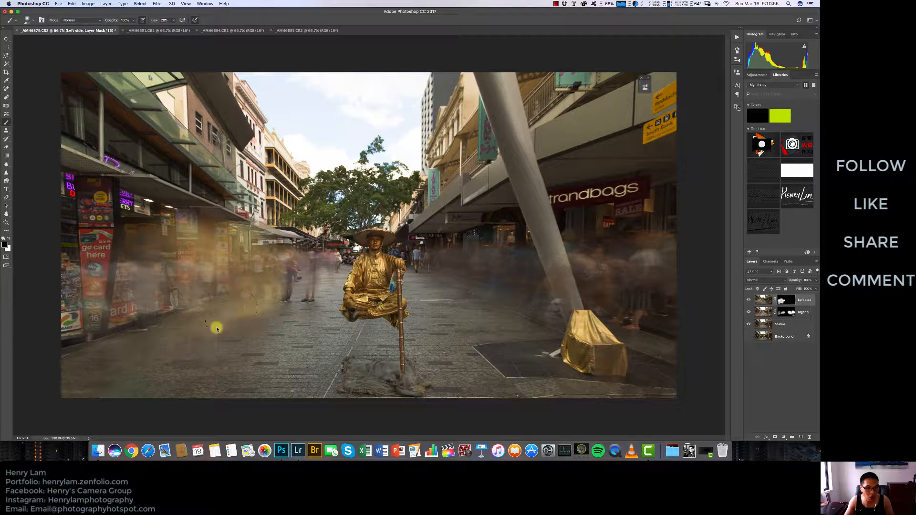
pyautogui.moveTo(220, 303)
pyautogui.mouseDown()
pyautogui.moveTo(190, 329)
pyautogui.moveTo(206, 276)
pyautogui.moveTo(179, 294)
pyautogui.moveTo(219, 270)
pyautogui.moveTo(194, 300)
pyautogui.moveTo(158, 277)
pyautogui.moveTo(126, 315)
pyautogui.moveTo(139, 259)
pyautogui.moveTo(151, 247)
pyautogui.moveTo(169, 314)
pyautogui.moveTo(133, 332)
pyautogui.moveTo(269, 282)
pyautogui.moveTo(304, 307)
pyautogui.mouseUp()
pyautogui.press('x')
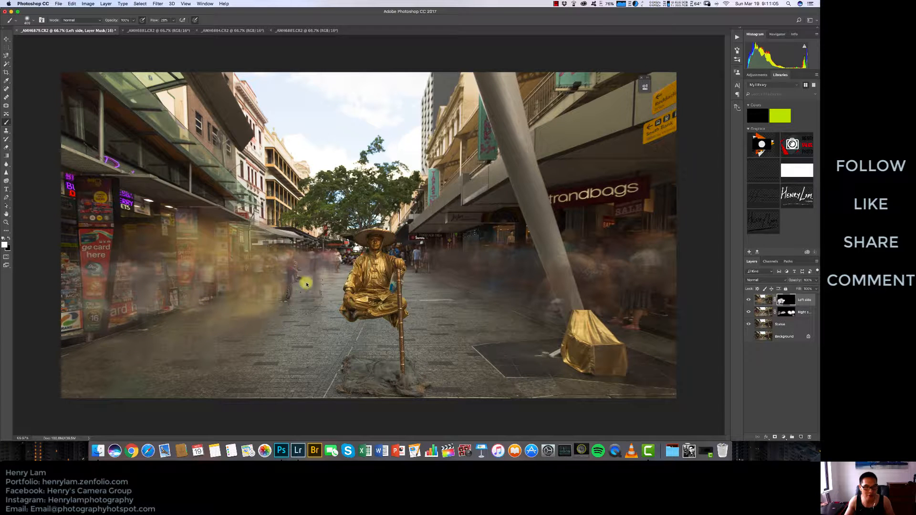
pyautogui.moveTo(322, 263)
pyautogui.mouseDown()
pyautogui.moveTo(314, 237)
pyautogui.moveTo(322, 243)
pyautogui.moveTo(261, 277)
pyautogui.mouseUp()
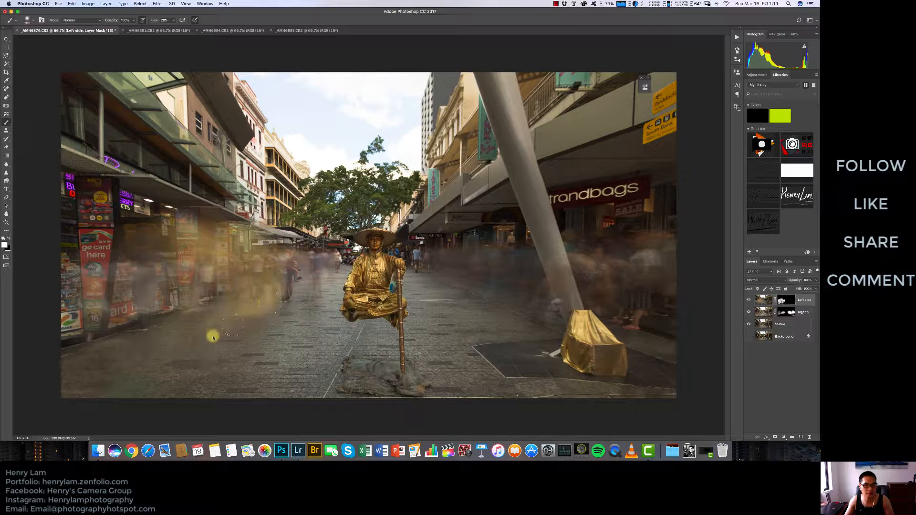
# Enlarge the brush and blend the Left side layer over the foreground pavement below the shopfronts.
pyautogui.press(']')
pyautogui.press(']')
pyautogui.press(']')
pyautogui.press(']')
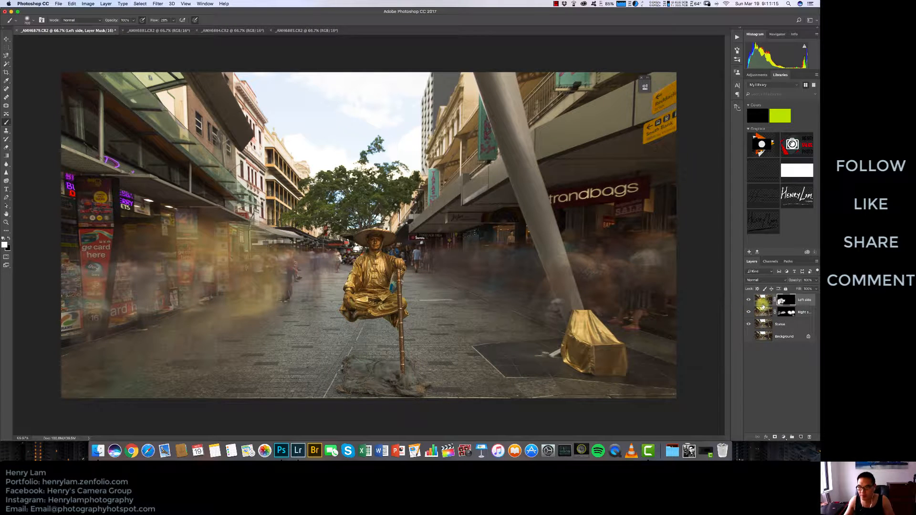
# Try revealing the crowd behind the gold-draped box through the Left side mask, and mask it back out.
pyautogui.click(762, 300)
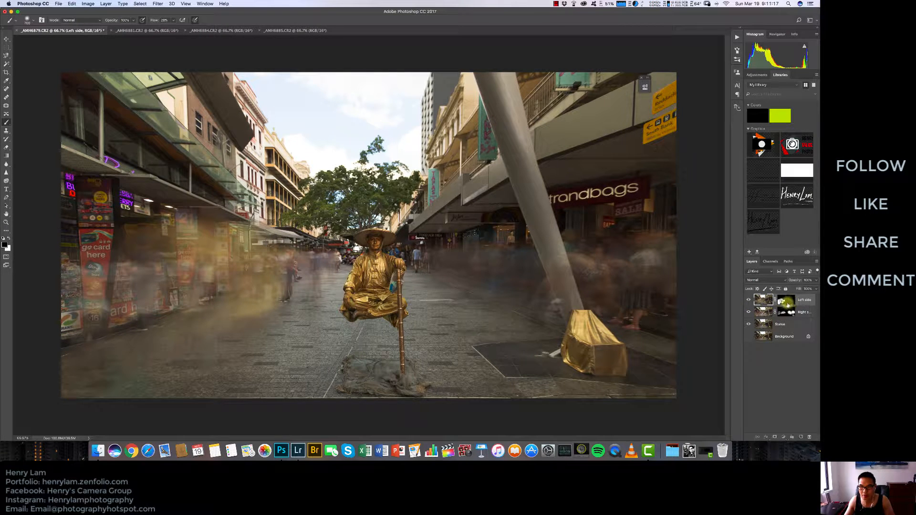
pyautogui.click(787, 299)
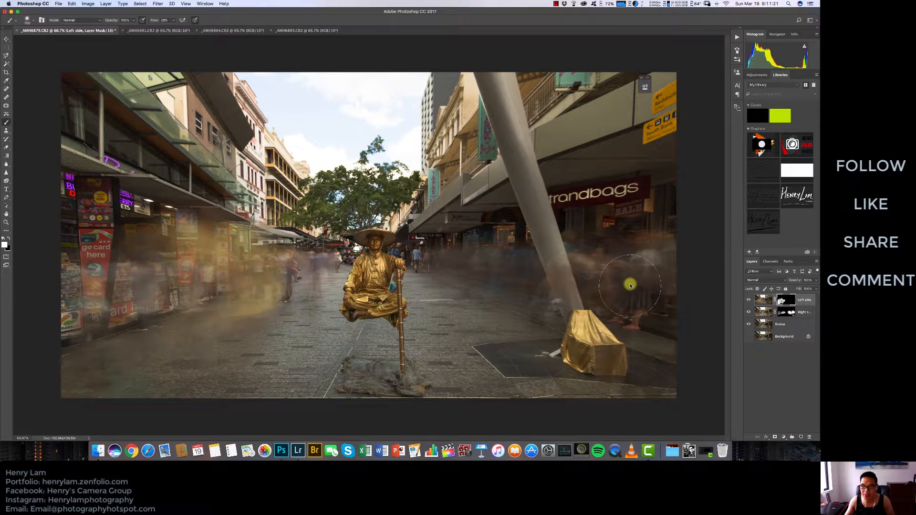
pyautogui.press('[')
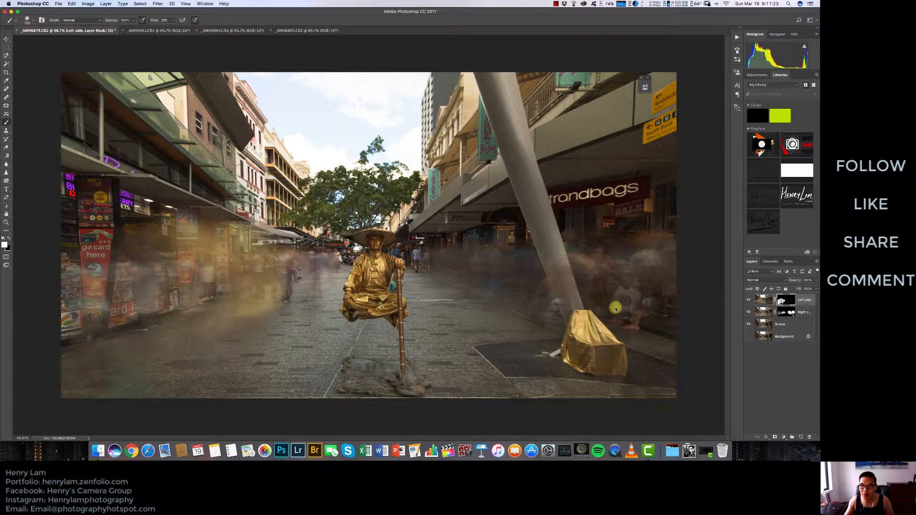
pyautogui.press('x')
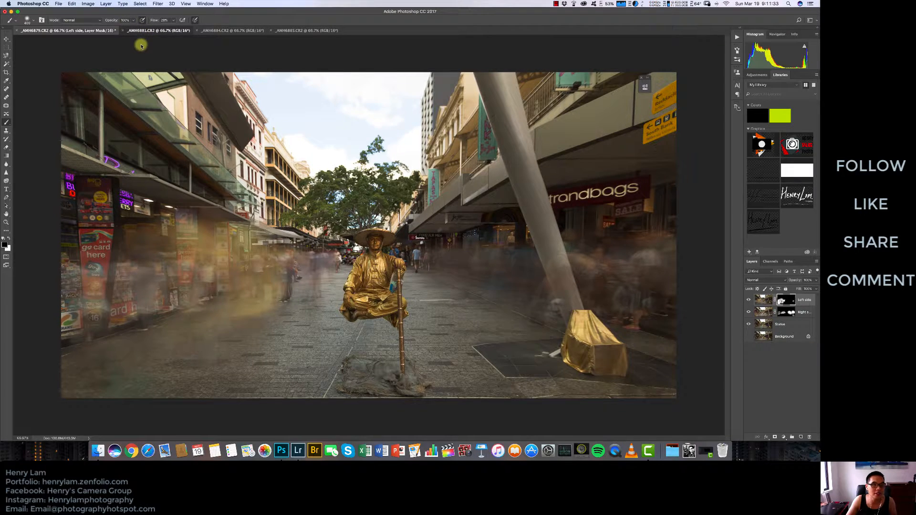
# Check the pedestrians in the _AMH6881.CR2 source frame and close it without saving.
pyautogui.click(143, 30)
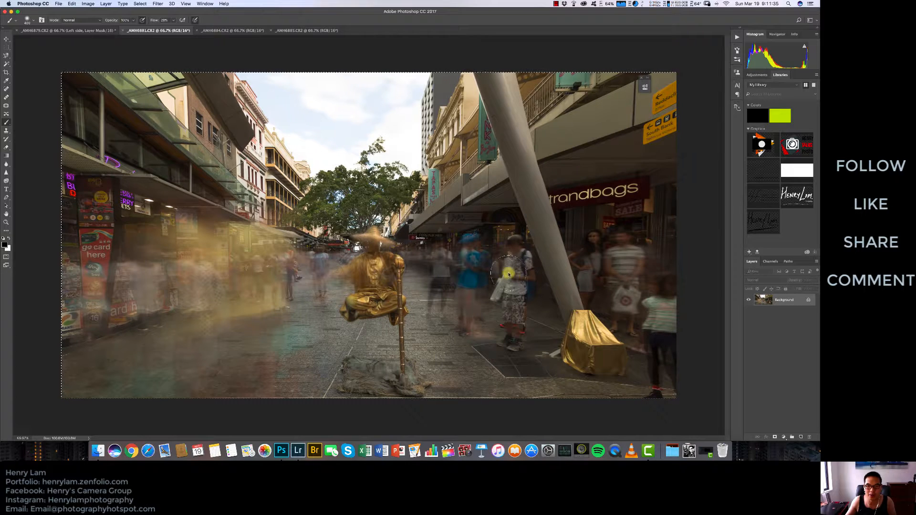
pyautogui.click(125, 30)
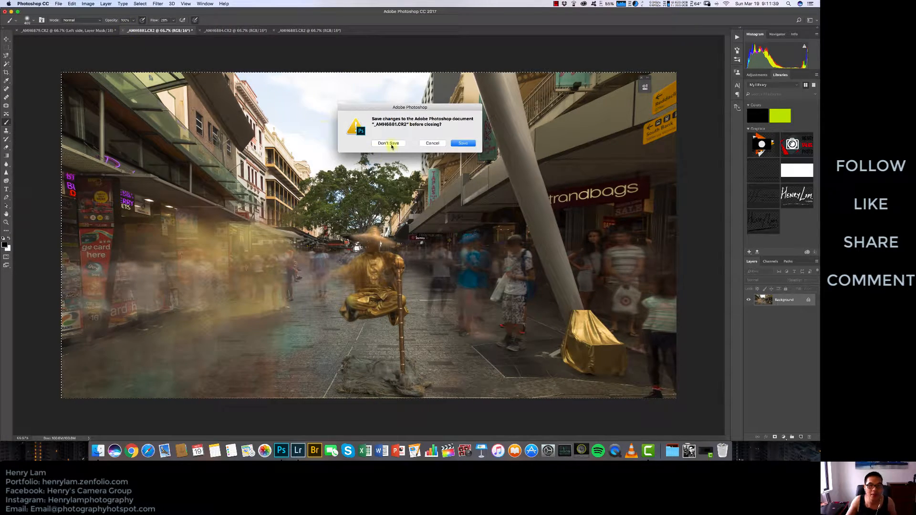
pyautogui.click(381, 144)
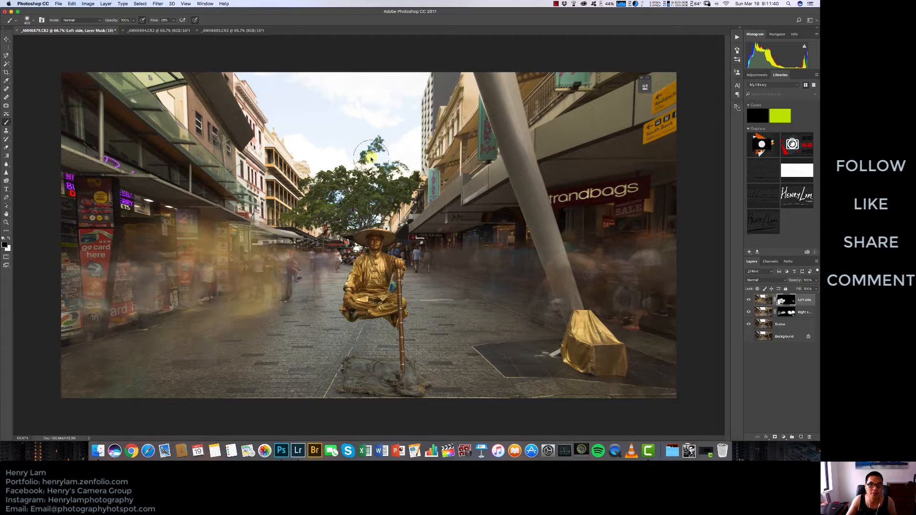
# Copy the whole _AMH6884.CR2 image into _AMH6879.CR2 as a layer named Inner left, hidden behind a black mask.
pyautogui.click(157, 34)
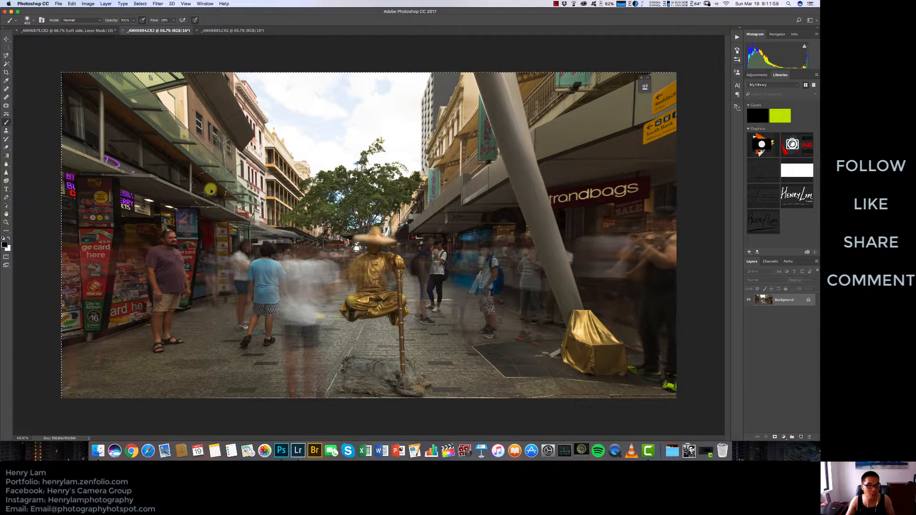
pyautogui.press('super+a')
pyautogui.click(73, 30)
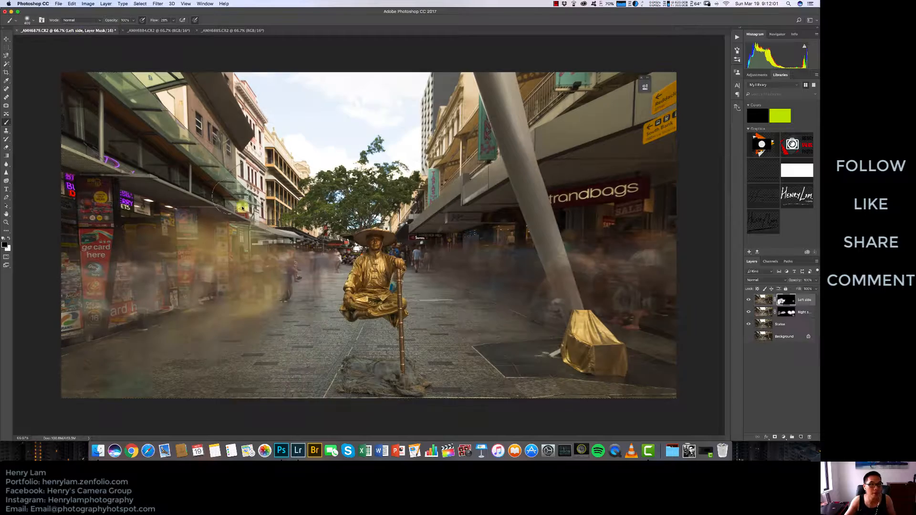
pyautogui.press('super+v')
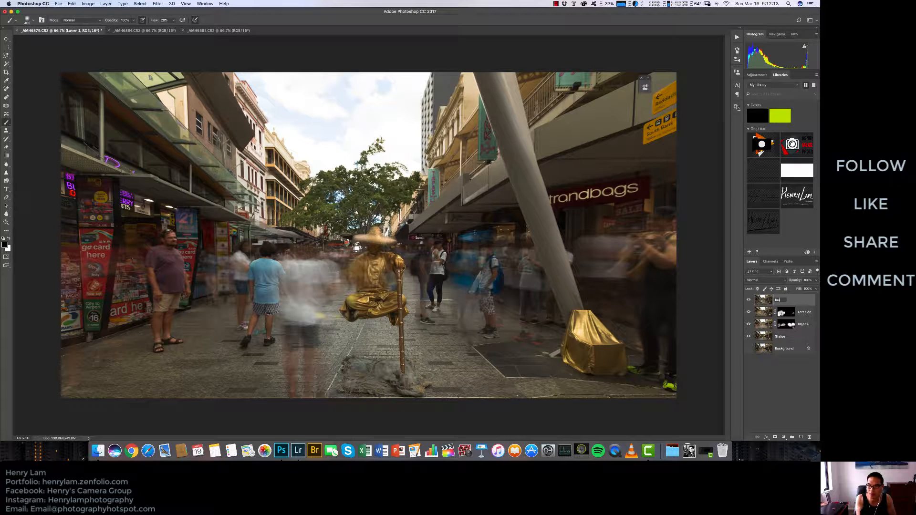
pyautogui.press('Return')
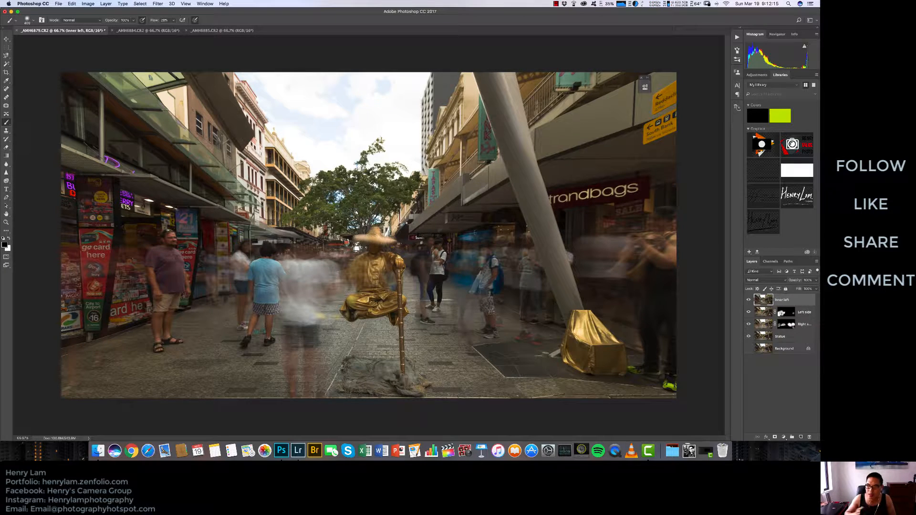
pyautogui.keyDown('alt'); pyautogui.click(774, 436); pyautogui.keyUp('alt')
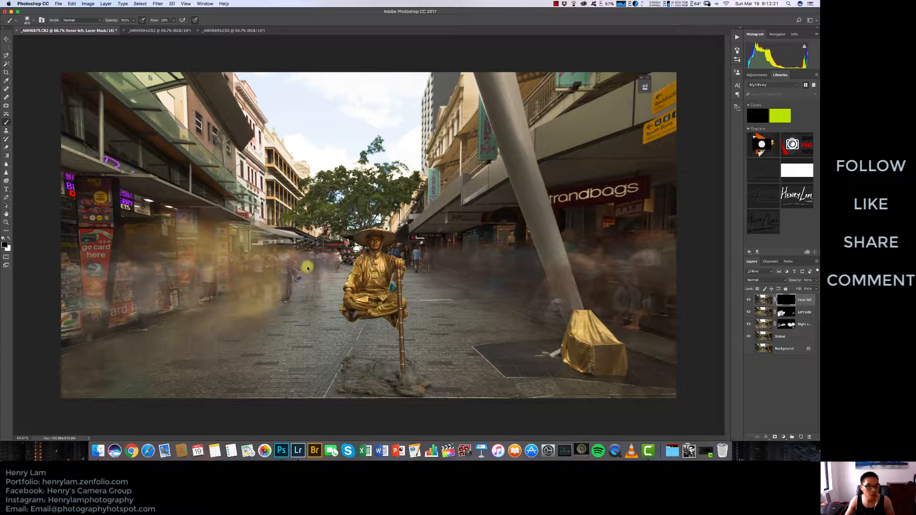
# Paint the blurred pedestrians between the shopfronts and the statue into the Inner left mask.
pyautogui.moveTo(304, 270)
pyautogui.mouseDown()
pyautogui.moveTo(264, 281)
pyautogui.moveTo(285, 300)
pyautogui.moveTo(295, 258)
pyautogui.moveTo(271, 253)
pyautogui.moveTo(281, 258)
pyautogui.moveTo(247, 281)
pyautogui.moveTo(323, 255)
pyautogui.moveTo(259, 281)
pyautogui.moveTo(300, 279)
pyautogui.moveTo(427, 308)
pyautogui.moveTo(627, 309)
pyautogui.moveTo(631, 302)
pyautogui.moveTo(624, 308)
pyautogui.moveTo(654, 329)
pyautogui.moveTo(639, 290)
pyautogui.moveTo(644, 300)
pyautogui.moveTo(661, 300)
pyautogui.moveTo(626, 281)
pyautogui.moveTo(676, 266)
pyautogui.moveTo(652, 313)
pyautogui.moveTo(671, 350)
pyautogui.moveTo(666, 360)
pyautogui.moveTo(682, 365)
pyautogui.moveTo(639, 328)
pyautogui.moveTo(619, 333)
pyautogui.moveTo(637, 314)
pyautogui.moveTo(660, 326)
pyautogui.moveTo(650, 324)
pyautogui.moveTo(655, 336)
pyautogui.moveTo(640, 375)
pyautogui.moveTo(657, 368)
pyautogui.moveTo(679, 381)
pyautogui.moveTo(642, 363)
pyautogui.moveTo(677, 387)
pyautogui.moveTo(638, 372)
pyautogui.moveTo(681, 323)
pyautogui.moveTo(664, 253)
pyautogui.moveTo(664, 338)
pyautogui.moveTo(664, 288)
pyautogui.moveTo(657, 284)
pyautogui.moveTo(668, 258)
pyautogui.moveTo(640, 267)
pyautogui.moveTo(659, 264)
pyautogui.moveTo(640, 285)
pyautogui.moveTo(693, 306)
pyautogui.moveTo(651, 267)
pyautogui.moveTo(609, 283)
pyautogui.moveTo(655, 309)
pyautogui.moveTo(648, 298)
pyautogui.moveTo(620, 303)
pyautogui.moveTo(635, 351)
pyautogui.moveTo(583, 273)
pyautogui.moveTo(434, 262)
pyautogui.moveTo(462, 271)
pyautogui.moveTo(647, 262)
pyautogui.moveTo(595, 218)
pyautogui.moveTo(244, 248)
pyautogui.mouseUp()
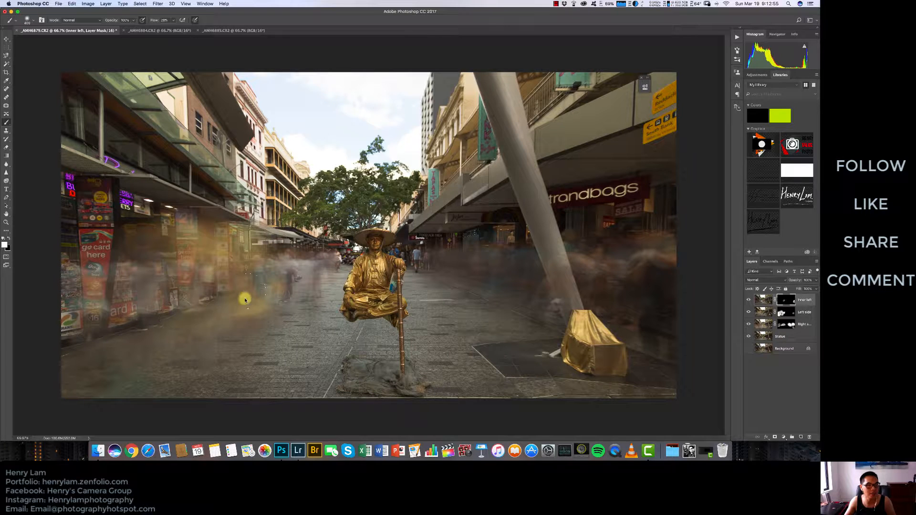
pyautogui.moveTo(245, 300)
pyautogui.mouseDown()
pyautogui.moveTo(519, 239)
pyautogui.moveTo(571, 283)
pyautogui.moveTo(541, 249)
pyautogui.moveTo(529, 267)
pyautogui.moveTo(628, 290)
pyautogui.moveTo(631, 252)
pyautogui.moveTo(651, 271)
pyautogui.moveTo(629, 272)
pyautogui.moveTo(602, 298)
pyautogui.moveTo(608, 272)
pyautogui.moveTo(402, 244)
pyautogui.moveTo(260, 301)
pyautogui.mouseUp()
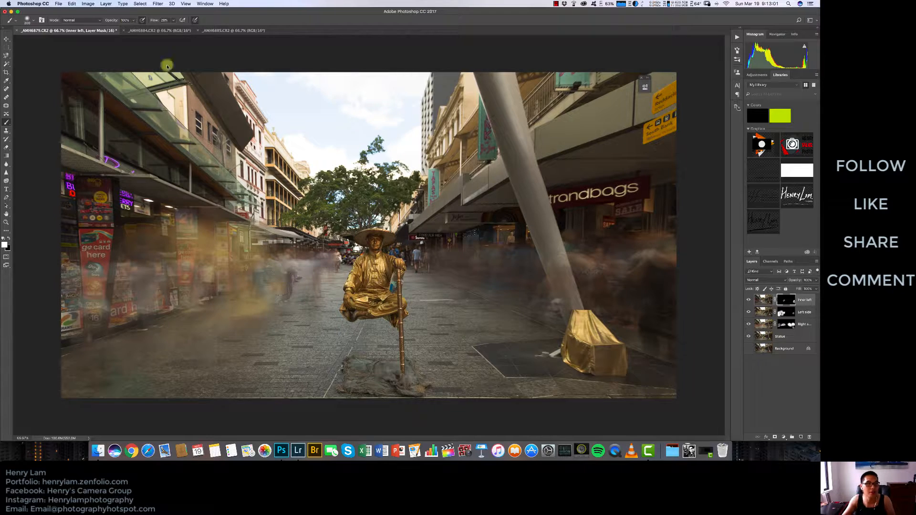
# Close the _AMH6884.CR2 source frame without saving.
pyautogui.click(156, 30)
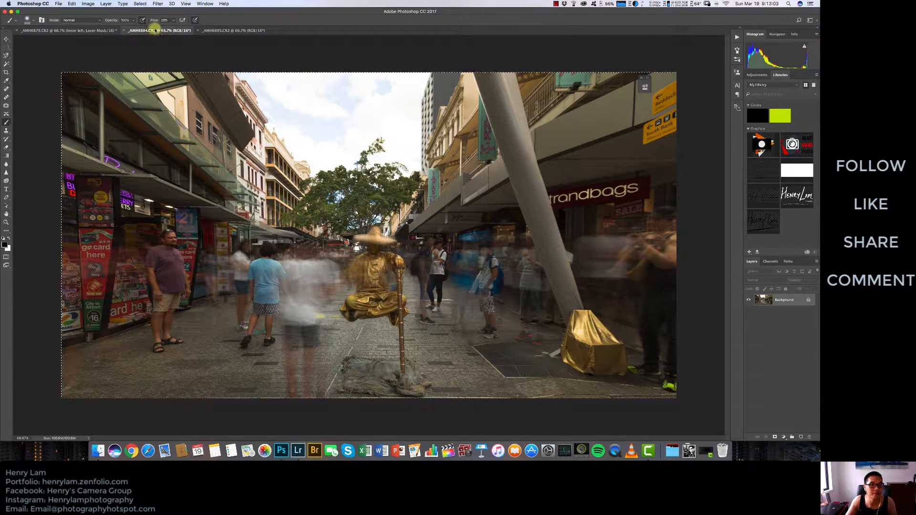
pyautogui.click(123, 30)
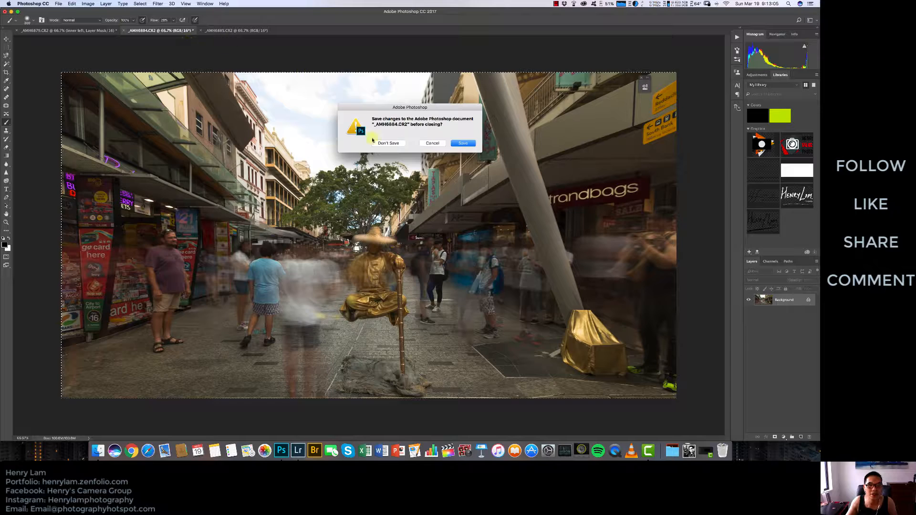
pyautogui.click(372, 145)
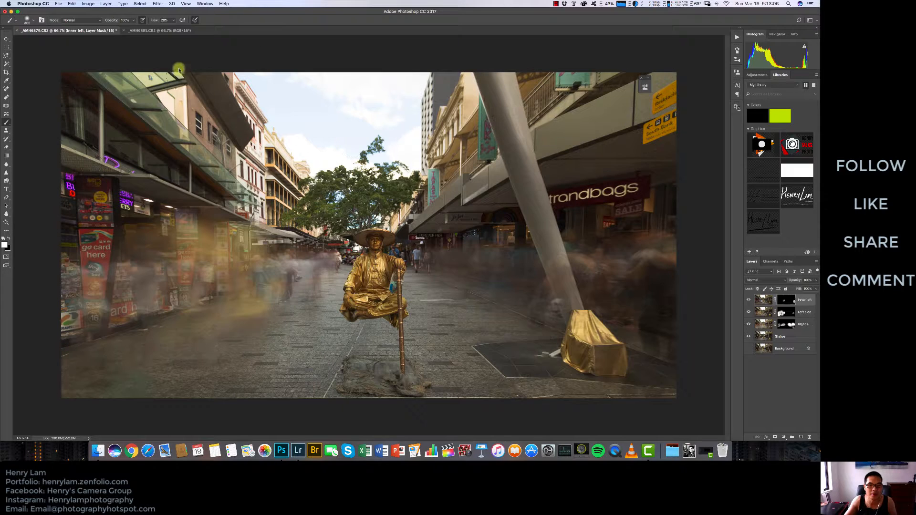
# Copy the whole _AMH6885.CR2 image into _AMH6879.CR2 as a new layer above Inner left and hide it behind a black mask.
pyautogui.click(178, 30)
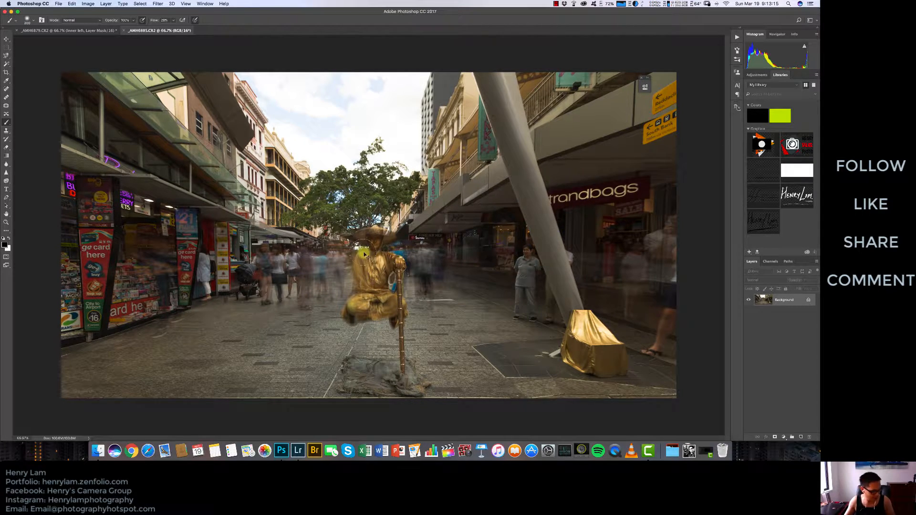
pyautogui.press('super+a')
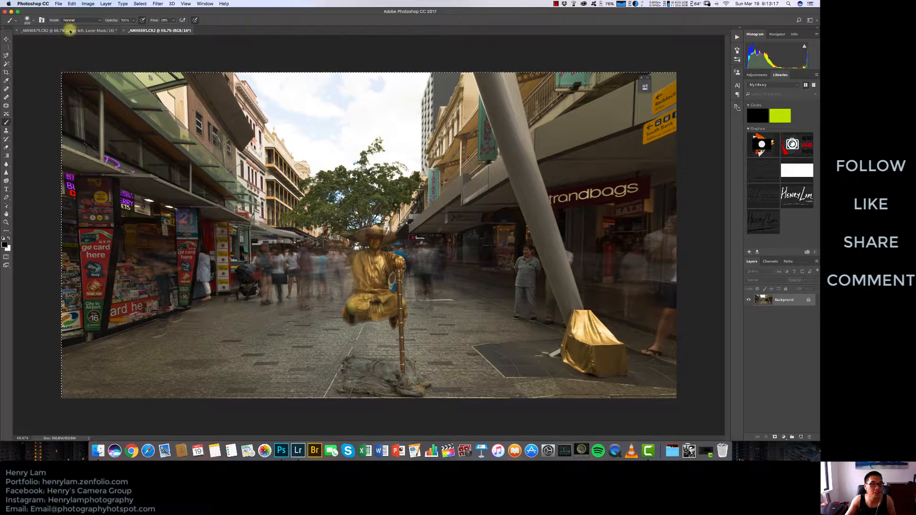
pyautogui.click(72, 30)
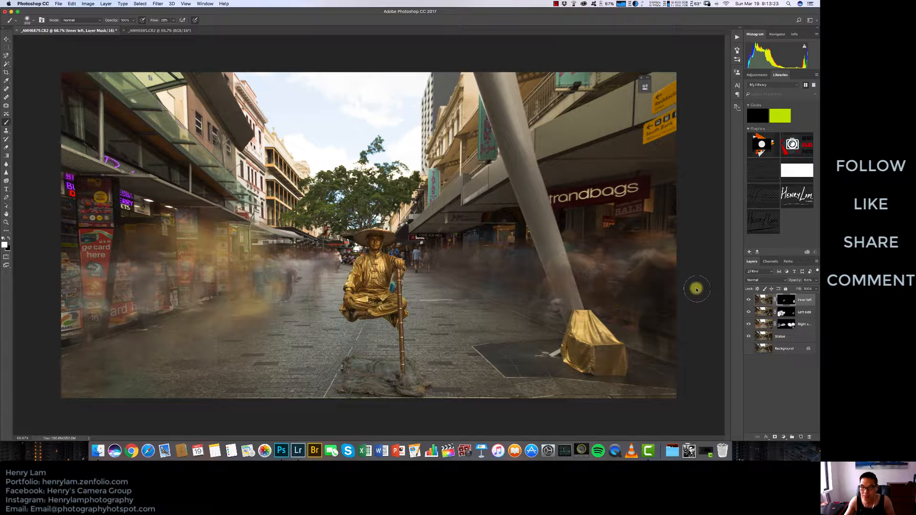
pyautogui.press('super+v')
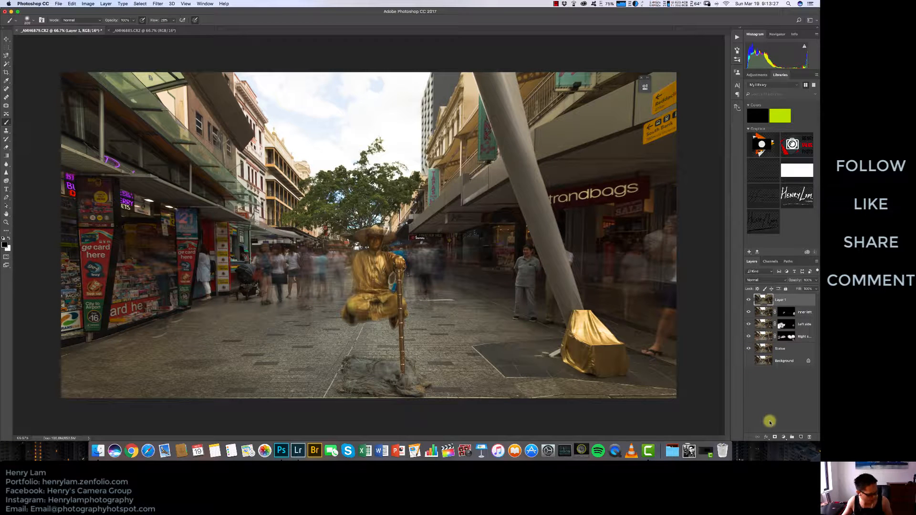
pyautogui.keyDown('alt'); pyautogui.click(775, 437); pyautogui.keyUp('alt')
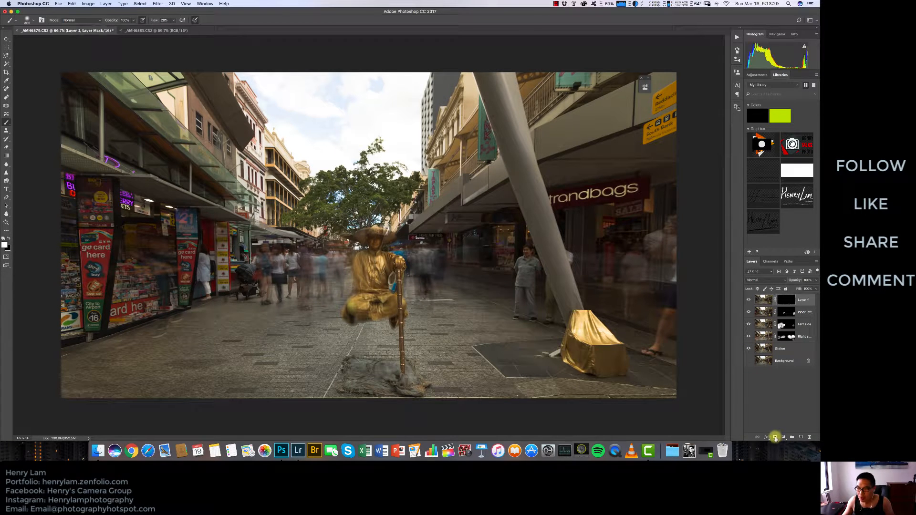
# Rename the new top layer Central.
pyautogui.press('x')
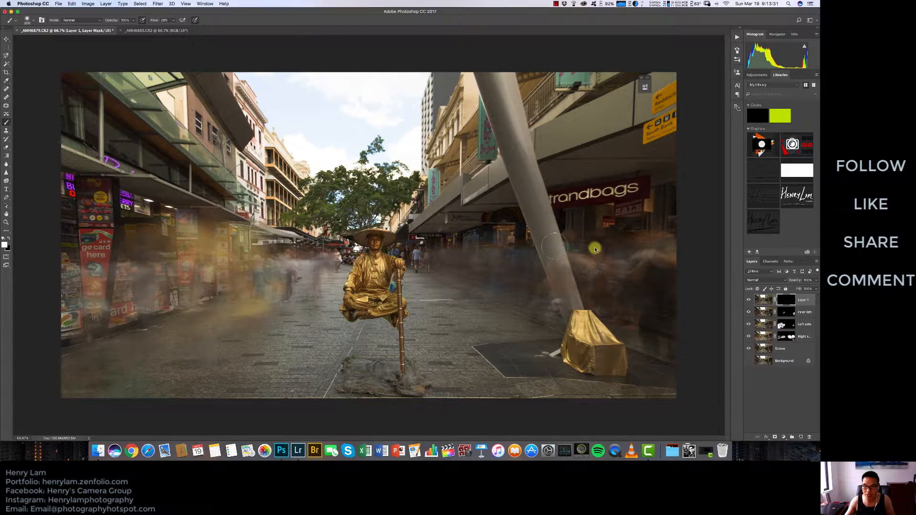
pyautogui.click(805, 301)
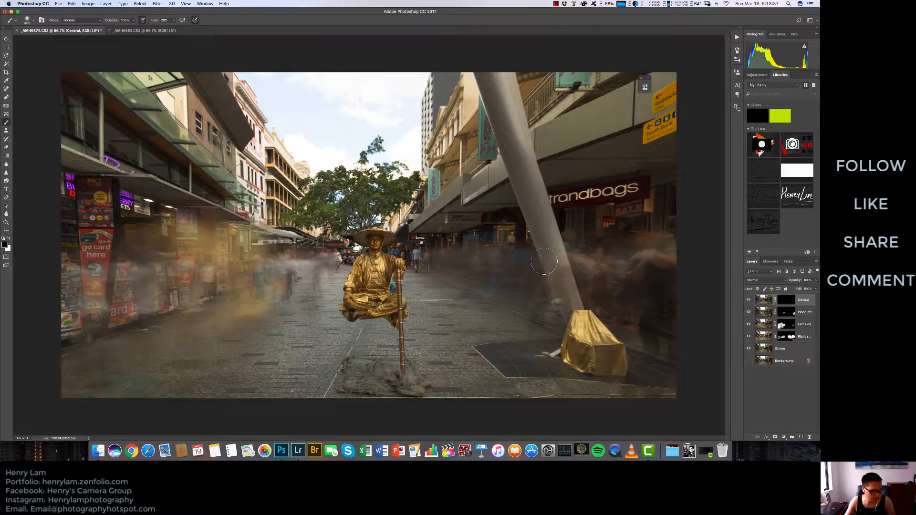
# Paint in the Central mask with a small brush over the man in the blue patterned shirt behind the statue's shoulder.
pyautogui.press('z')
pyautogui.click(364, 252)
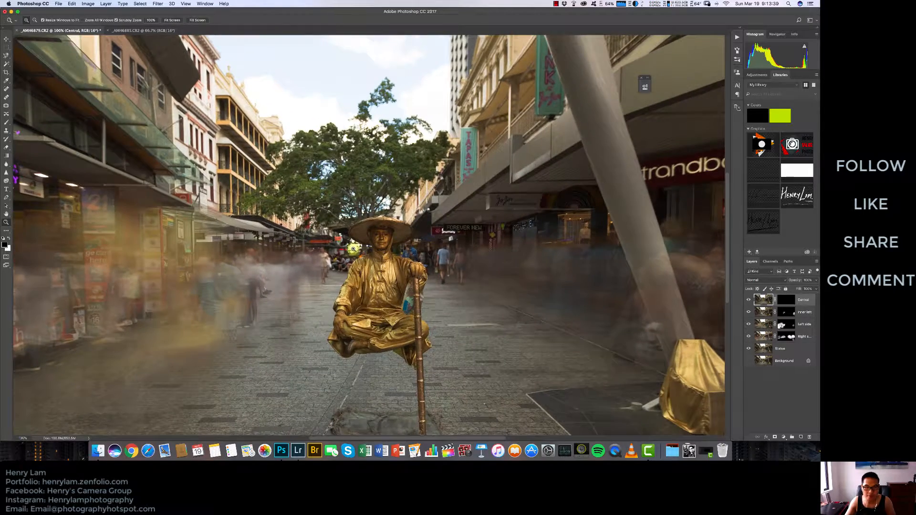
pyautogui.click(353, 249)
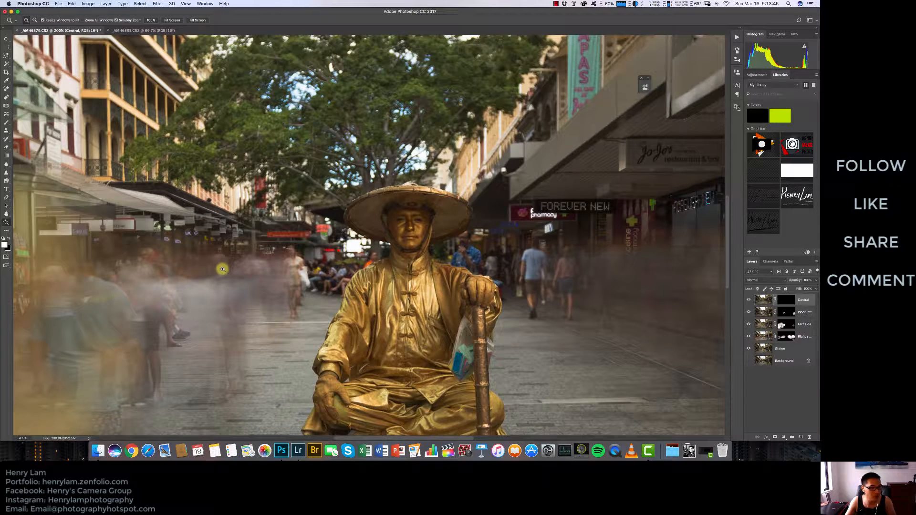
pyautogui.press('b')
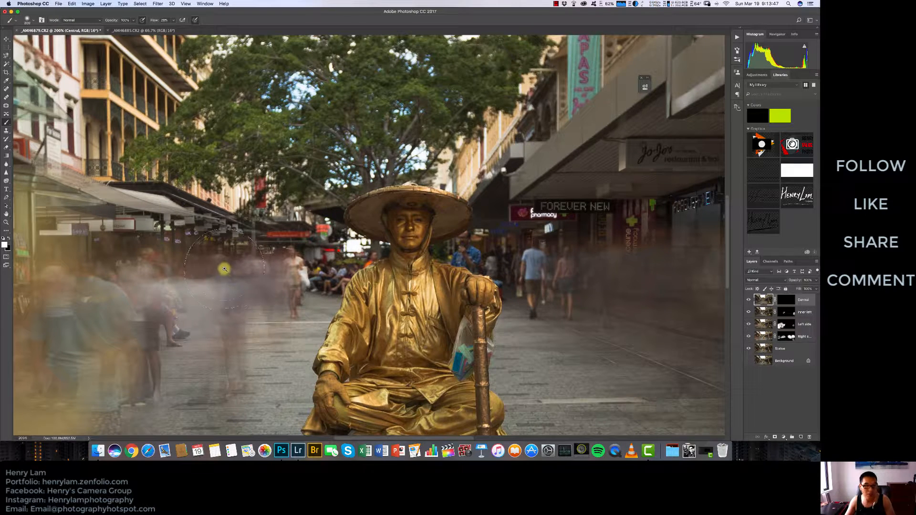
pyautogui.press('[')
pyautogui.press('[')
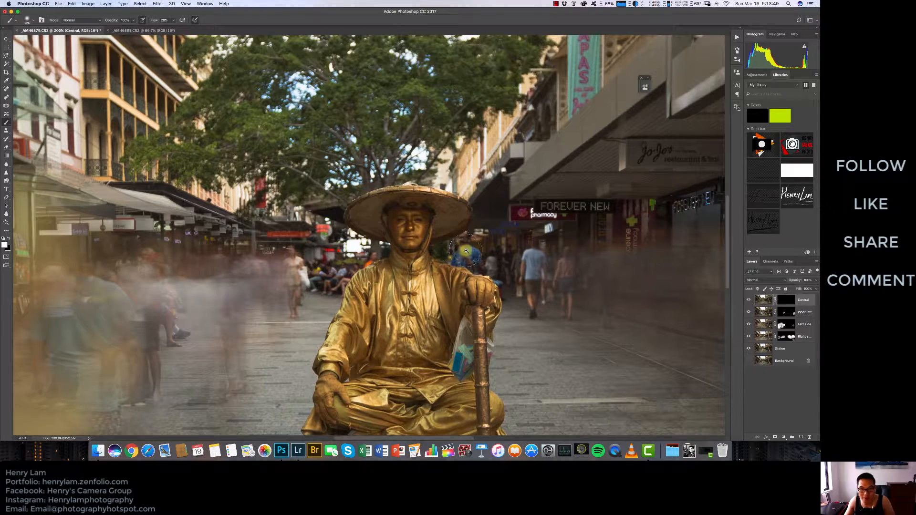
pyautogui.press('z')
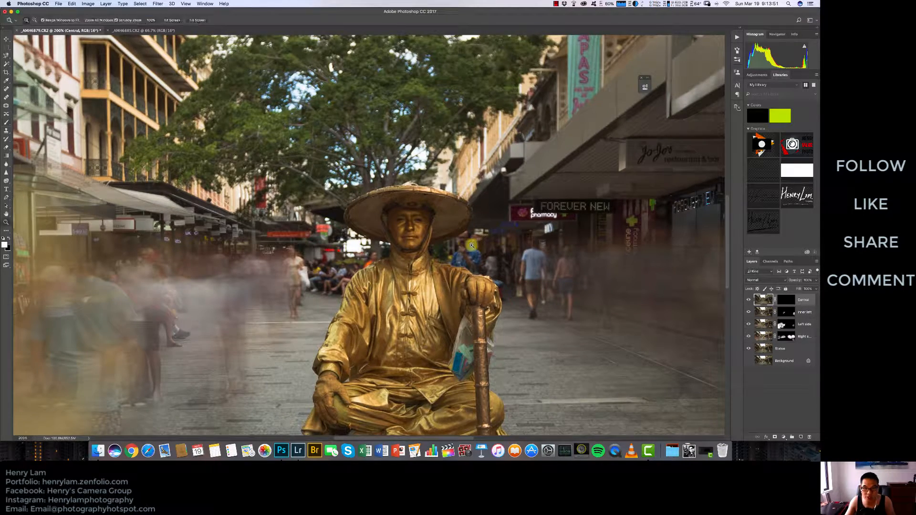
pyautogui.click(469, 245)
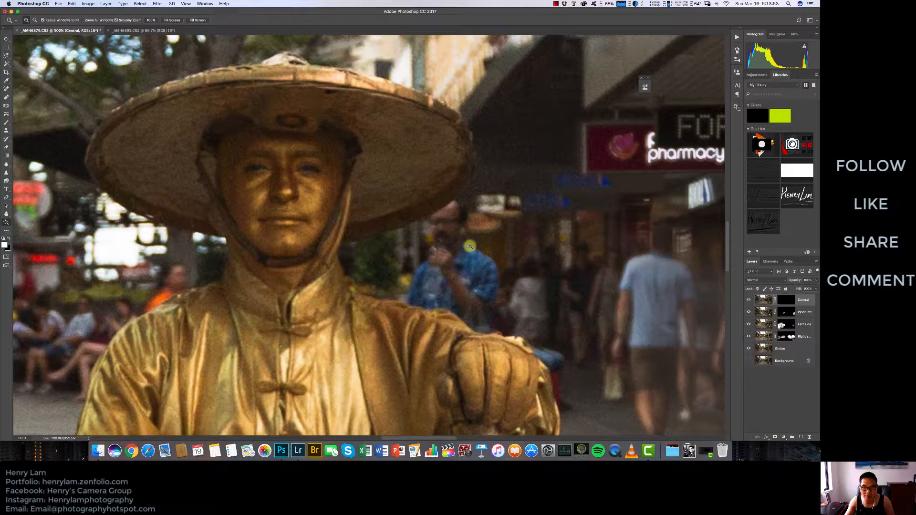
pyautogui.click(470, 246)
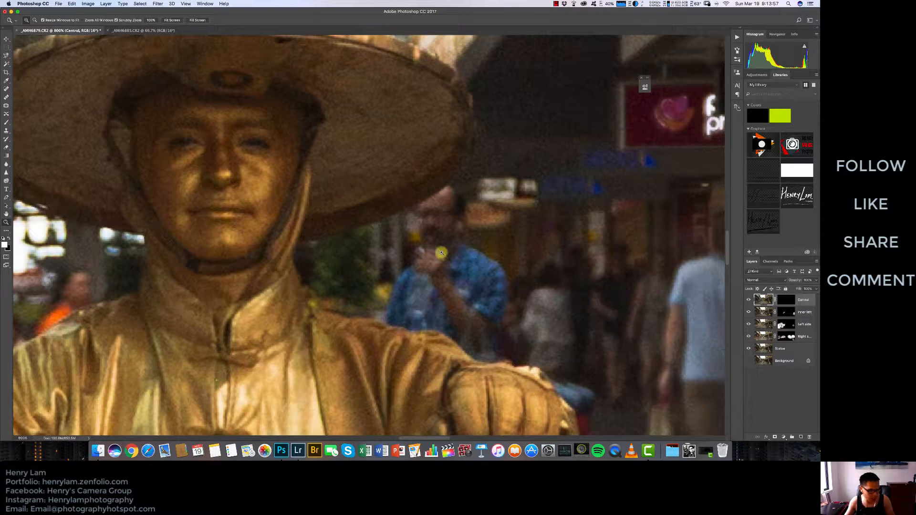
pyautogui.press('b')
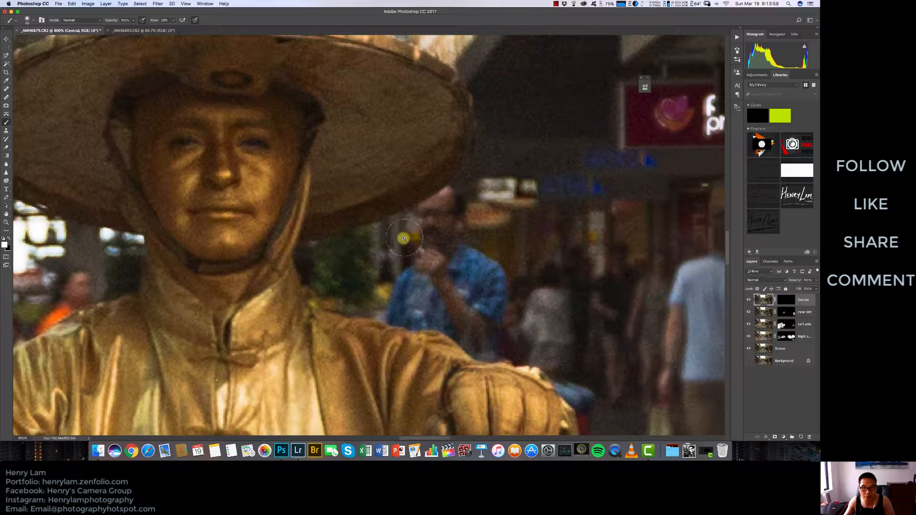
pyautogui.press('[')
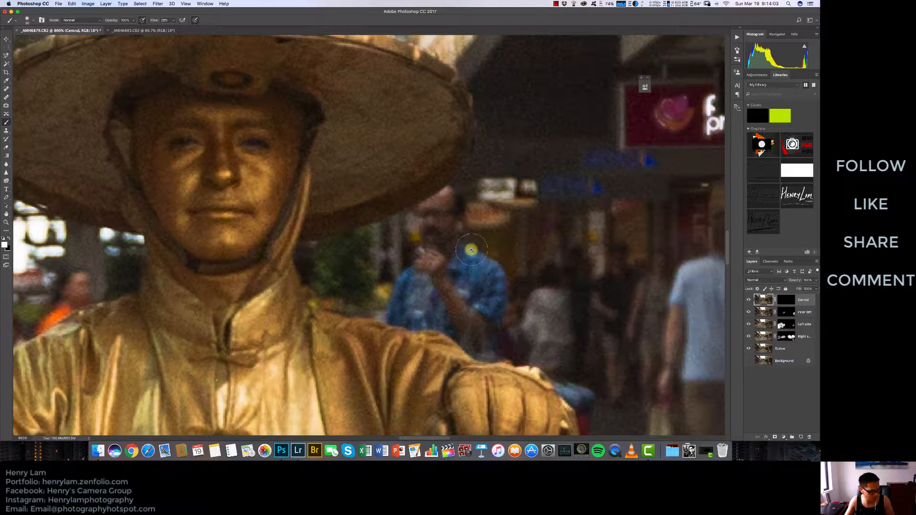
pyautogui.click(785, 300)
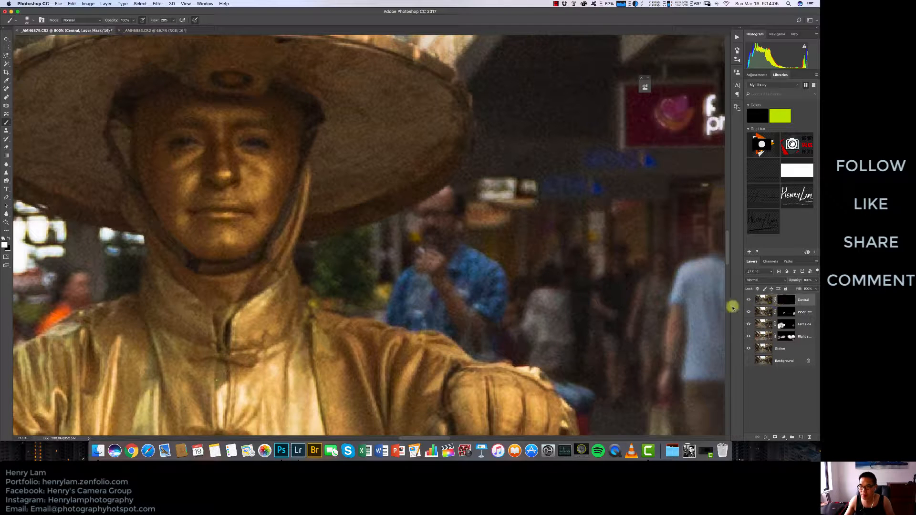
pyautogui.press(']')
pyautogui.moveTo(409, 247)
pyautogui.mouseDown()
pyautogui.moveTo(446, 231)
pyautogui.moveTo(430, 235)
pyautogui.moveTo(458, 207)
pyautogui.moveTo(406, 256)
pyautogui.moveTo(458, 269)
pyautogui.moveTo(451, 273)
pyautogui.moveTo(445, 257)
pyautogui.moveTo(476, 260)
pyautogui.moveTo(494, 279)
pyautogui.moveTo(489, 307)
pyautogui.moveTo(516, 318)
pyautogui.moveTo(362, 273)
pyautogui.moveTo(391, 262)
pyautogui.moveTo(362, 252)
pyautogui.moveTo(397, 242)
pyautogui.moveTo(387, 279)
pyautogui.moveTo(514, 326)
pyautogui.moveTo(431, 280)
pyautogui.moveTo(366, 299)
pyautogui.moveTo(352, 328)
pyautogui.moveTo(373, 326)
pyautogui.moveTo(386, 284)
pyautogui.moveTo(375, 281)
pyautogui.moveTo(499, 320)
pyautogui.moveTo(525, 326)
pyautogui.moveTo(440, 293)
pyautogui.moveTo(605, 331)
pyautogui.moveTo(510, 259)
pyautogui.moveTo(543, 259)
pyautogui.mouseUp()
# Paint in the Central mask with a larger brush over the pedestrians walking away below the pharmacy sign.
pyautogui.press('x')
pyautogui.press(']')
pyautogui.press(']')
pyautogui.press(']')
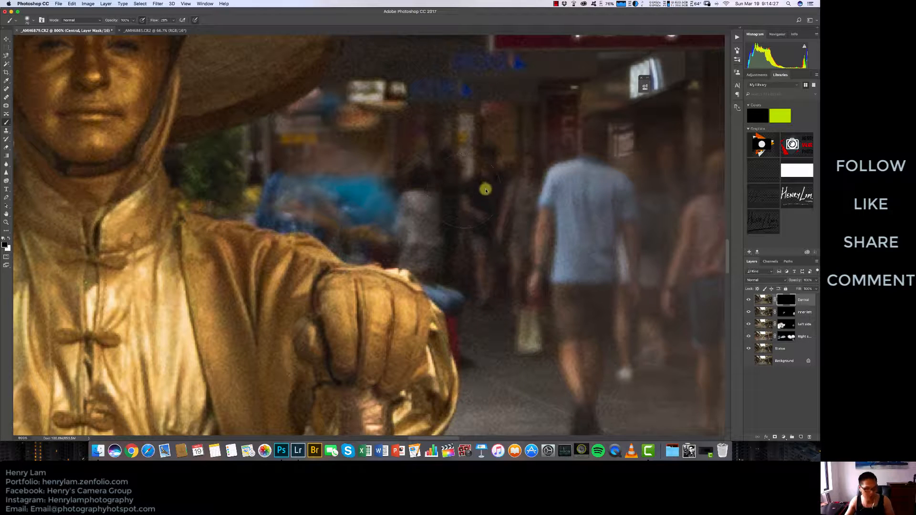
pyautogui.press('x')
pyautogui.moveTo(497, 194)
pyautogui.mouseDown()
pyautogui.moveTo(523, 195)
pyautogui.moveTo(471, 169)
pyautogui.moveTo(516, 136)
pyautogui.moveTo(466, 121)
pyautogui.moveTo(467, 168)
pyautogui.moveTo(536, 229)
pyautogui.moveTo(512, 257)
pyautogui.moveTo(540, 255)
pyautogui.moveTo(496, 171)
pyautogui.moveTo(497, 180)
pyautogui.moveTo(552, 179)
pyautogui.moveTo(505, 108)
pyautogui.moveTo(576, 111)
pyautogui.moveTo(475, 70)
pyautogui.moveTo(587, 193)
pyautogui.mouseUp()
# Paint blurred figures into the Central mask over the standing pedestrian and seated people left of the statue.
pyautogui.press('z')
pyautogui.keyDown('alt'); pyautogui.click(600, 232); pyautogui.keyUp('alt')
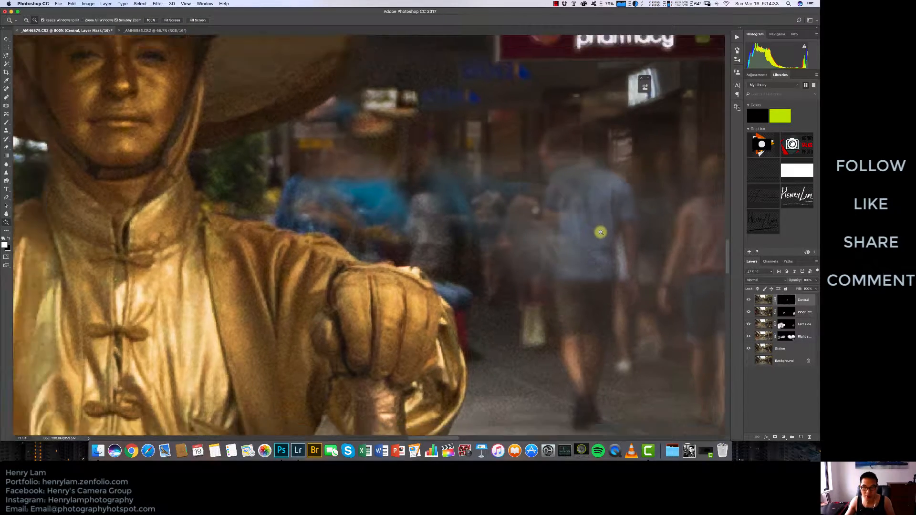
pyautogui.keyDown('alt'); pyautogui.click(601, 233); pyautogui.keyUp('alt')
pyautogui.keyDown('alt'); pyautogui.click(601, 234); pyautogui.keyUp('alt')
pyautogui.keyDown('alt'); pyautogui.click(601, 233); pyautogui.keyUp('alt')
pyautogui.keyDown('alt'); pyautogui.click(605, 238); pyautogui.keyUp('alt')
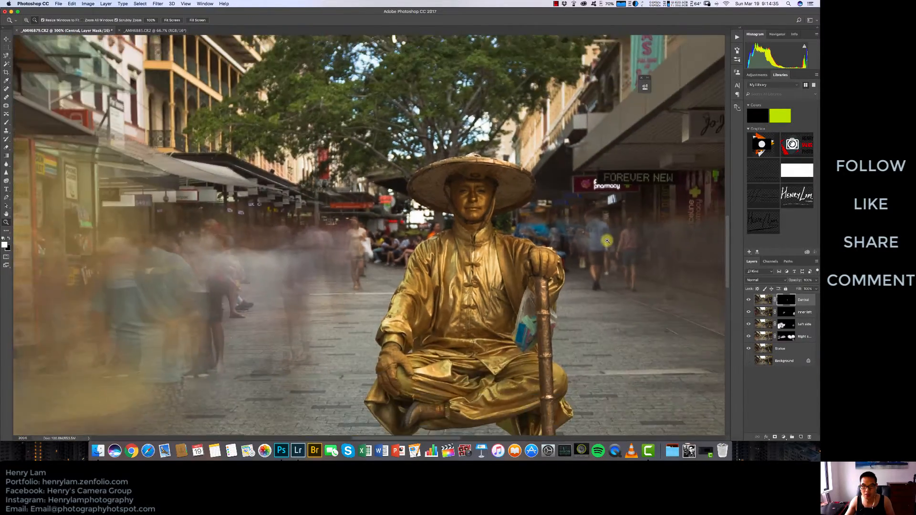
pyautogui.press('b')
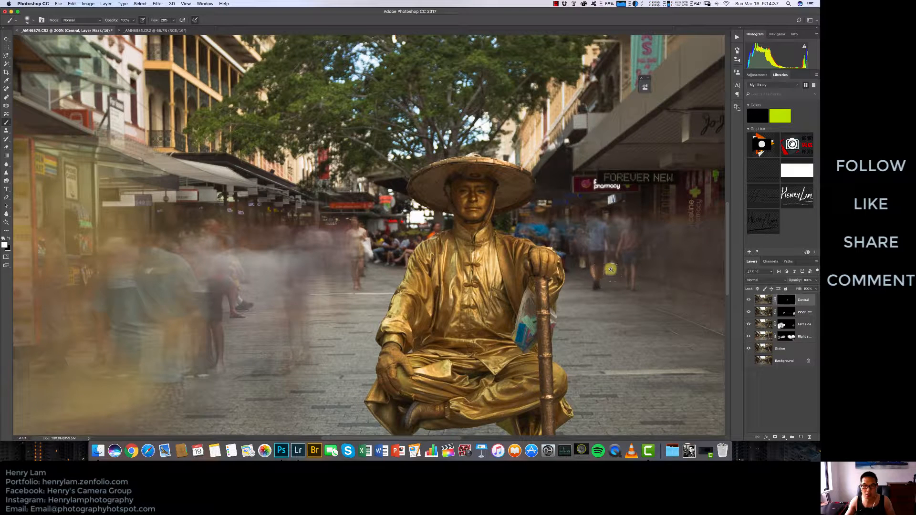
pyautogui.press(']')
pyautogui.press(']')
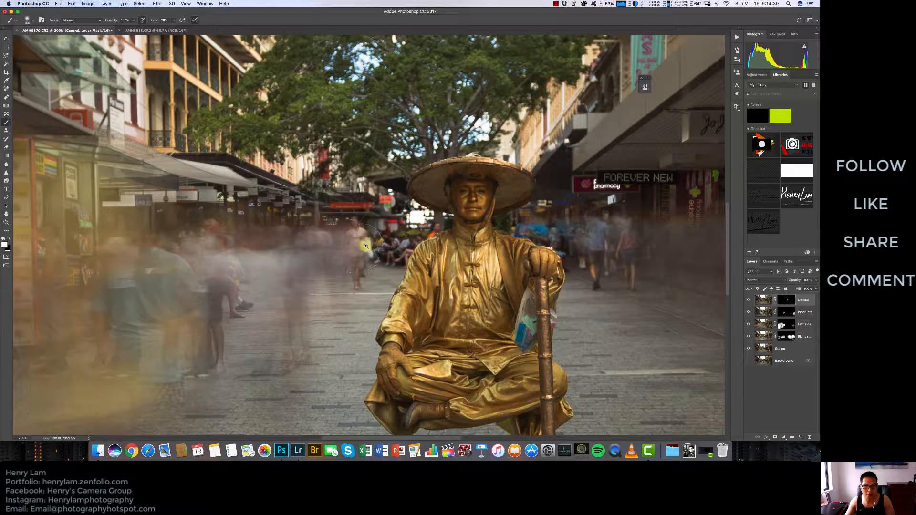
pyautogui.moveTo(368, 241)
pyautogui.mouseDown()
pyautogui.moveTo(369, 205)
pyautogui.moveTo(403, 226)
pyautogui.moveTo(391, 231)
pyautogui.moveTo(422, 227)
pyautogui.mouseUp()
# Refine the Central mask with a smaller brush over the person in orange and the background between the hat brim and shoulder.
pyautogui.keyDown('super'); pyautogui.click(425, 227); pyautogui.keyUp('super')
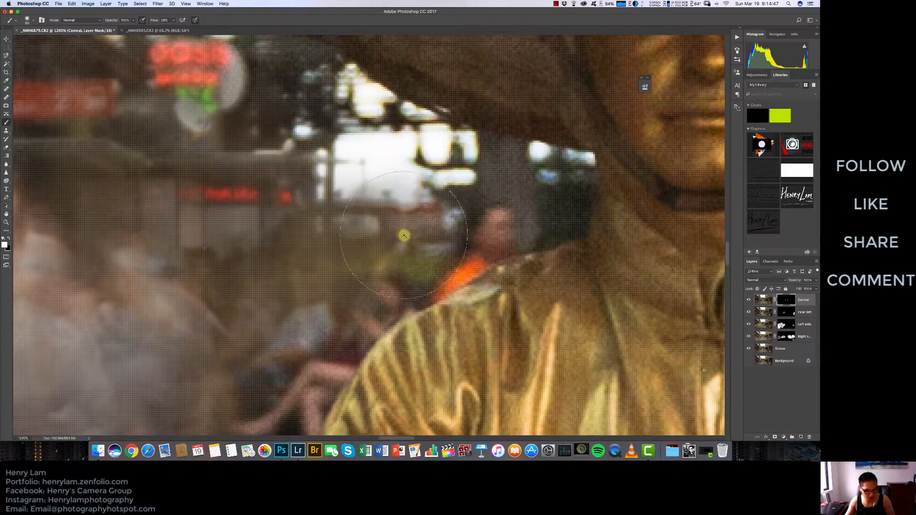
pyautogui.press('[')
pyautogui.press('[')
pyautogui.press('[')
pyautogui.press('[')
pyautogui.press('[')
pyautogui.press('[')
pyautogui.press('[')
pyautogui.press('[')
pyautogui.moveTo(499, 218)
pyautogui.mouseDown()
pyautogui.moveTo(429, 272)
pyautogui.moveTo(477, 253)
pyautogui.moveTo(471, 265)
pyautogui.moveTo(464, 266)
pyautogui.moveTo(511, 236)
pyautogui.moveTo(489, 226)
pyautogui.moveTo(503, 216)
pyautogui.moveTo(403, 199)
pyautogui.moveTo(464, 190)
pyautogui.moveTo(401, 148)
pyautogui.moveTo(231, 131)
pyautogui.moveTo(208, 87)
pyautogui.moveTo(170, 81)
pyautogui.moveTo(119, 193)
pyautogui.moveTo(219, 222)
pyautogui.moveTo(200, 201)
pyautogui.moveTo(218, 151)
pyautogui.moveTo(230, 185)
pyautogui.moveTo(292, 193)
pyautogui.moveTo(249, 159)
pyautogui.moveTo(282, 163)
pyautogui.moveTo(289, 143)
pyautogui.moveTo(235, 107)
pyautogui.moveTo(393, 170)
pyautogui.moveTo(359, 160)
pyautogui.mouseUp()
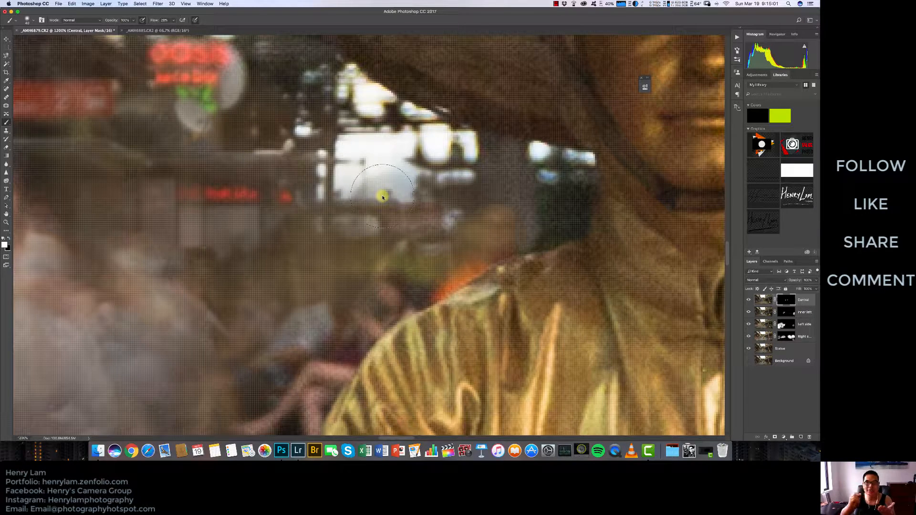
pyautogui.moveTo(382, 198); pyautogui.dragTo(457, 262)
pyautogui.moveTo(534, 182); pyautogui.dragTo(512, 192)
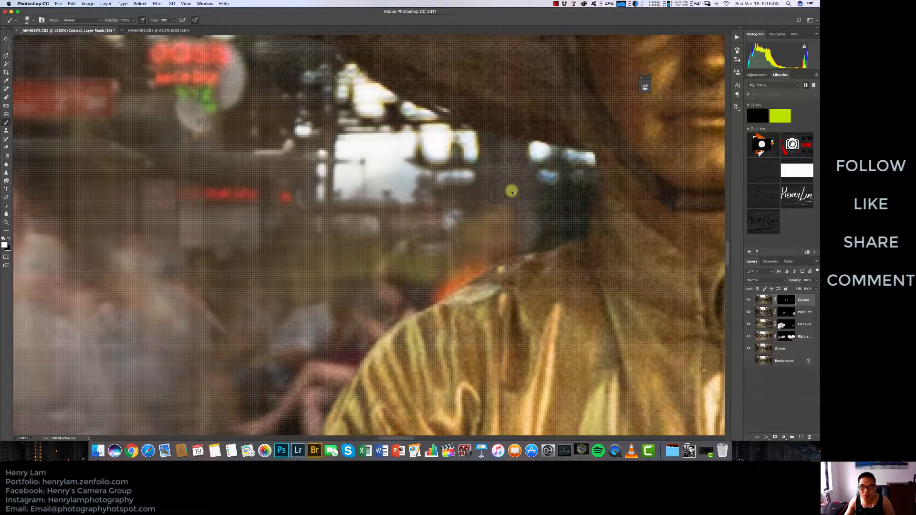
# Paint more blurred pedestrians into the Central mask along the street just right of the statue's staff.
pyautogui.press('z')
pyautogui.keyDown('alt'); pyautogui.click(307, 225); pyautogui.keyUp('alt')
pyautogui.keyDown('alt'); pyautogui.click(306, 225); pyautogui.keyUp('alt')
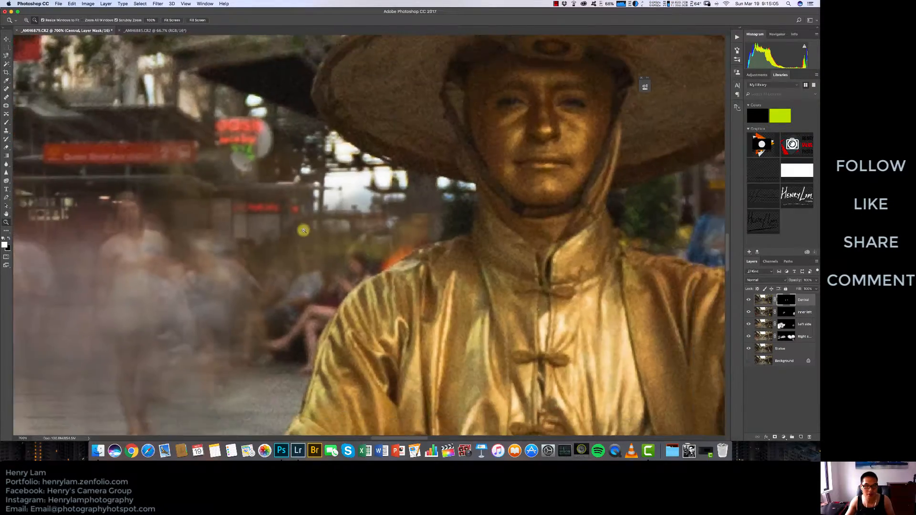
pyautogui.keyDown('alt'); pyautogui.click(302, 228); pyautogui.keyUp('alt')
pyautogui.keyDown('alt'); pyautogui.click(297, 230); pyautogui.keyUp('alt')
pyautogui.keyDown('alt'); pyautogui.click(297, 230); pyautogui.keyUp('alt')
pyautogui.keyDown('alt'); pyautogui.click(274, 248); pyautogui.keyUp('alt')
pyautogui.keyDown('alt'); pyautogui.click(276, 248); pyautogui.keyUp('alt')
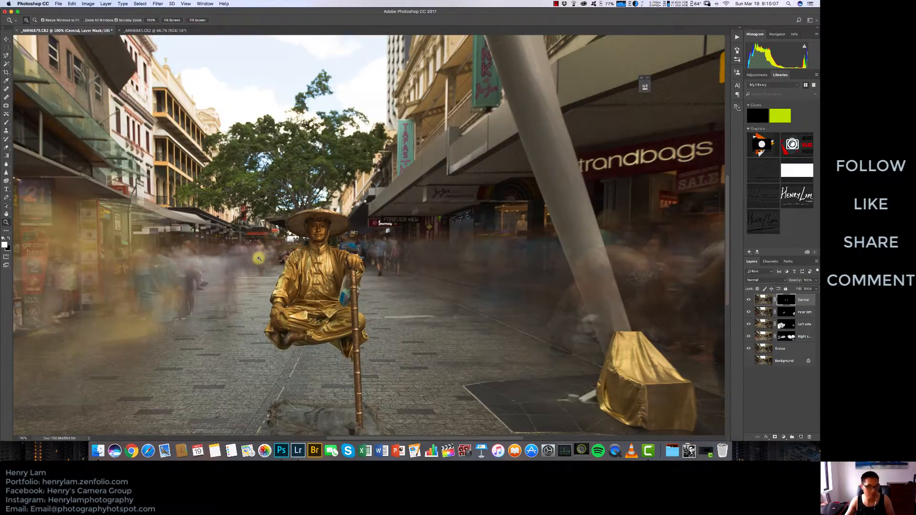
pyautogui.press('b')
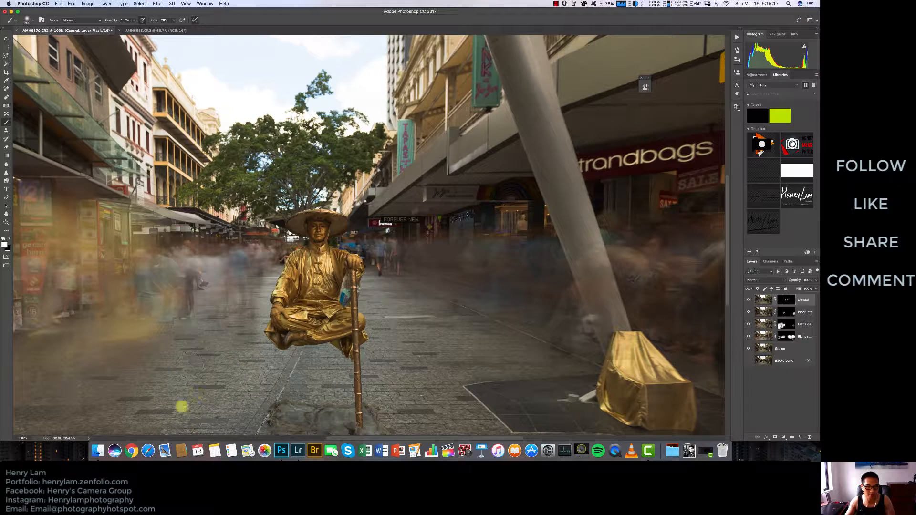
pyautogui.moveTo(391, 280)
pyautogui.mouseDown()
pyautogui.moveTo(414, 287)
pyautogui.moveTo(386, 308)
pyautogui.moveTo(392, 315)
pyautogui.moveTo(444, 311)
pyautogui.moveTo(425, 261)
pyautogui.moveTo(393, 244)
pyautogui.moveTo(403, 242)
pyautogui.moveTo(382, 245)
pyautogui.moveTo(457, 255)
pyautogui.moveTo(423, 246)
pyautogui.moveTo(438, 251)
pyautogui.moveTo(419, 297)
pyautogui.moveTo(393, 306)
pyautogui.moveTo(414, 308)
pyautogui.moveTo(385, 309)
pyautogui.moveTo(430, 307)
pyautogui.moveTo(419, 298)
pyautogui.moveTo(439, 295)
pyautogui.moveTo(414, 298)
pyautogui.mouseUp()
pyautogui.press('x')
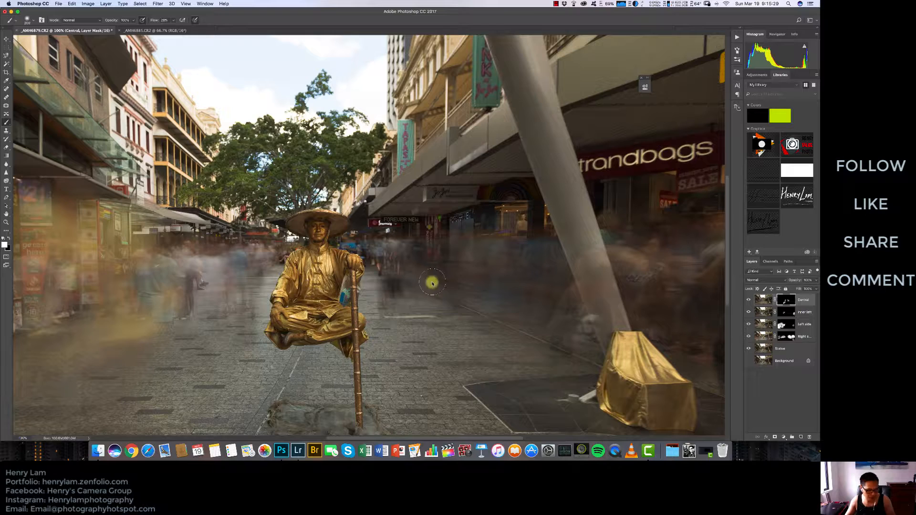
pyautogui.press(']')
pyautogui.press(']')
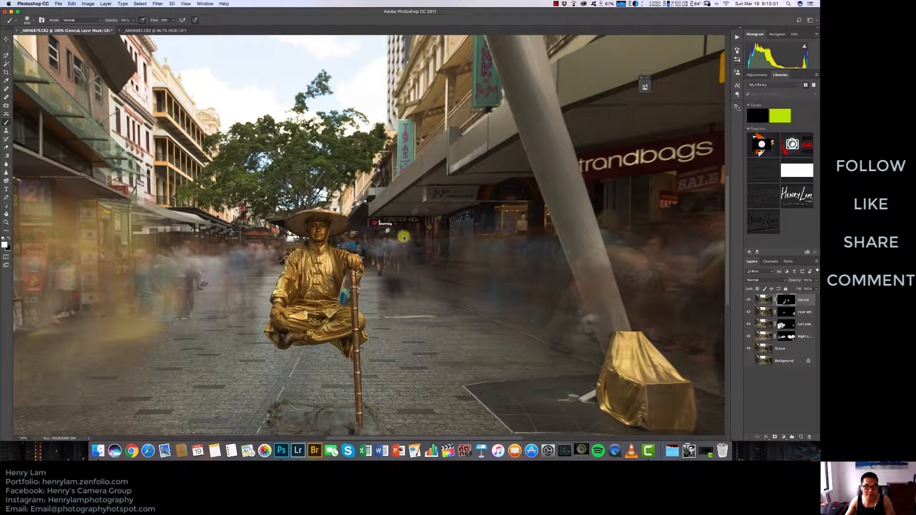
pyautogui.press('z')
pyautogui.keyDown('alt'); pyautogui.click(212, 276); pyautogui.keyUp('alt')
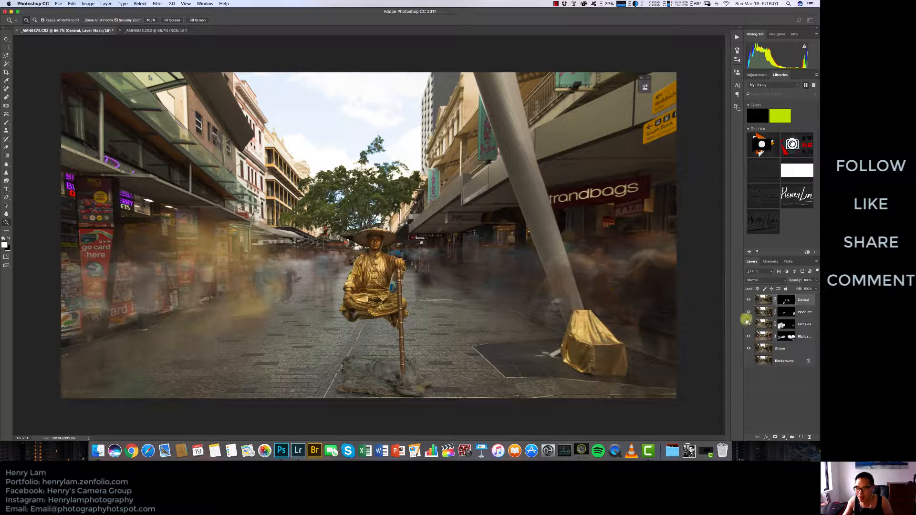
# Apply the Pinch distortion filter to the Right side layer with an amount of 100%.
pyautogui.click(762, 338)
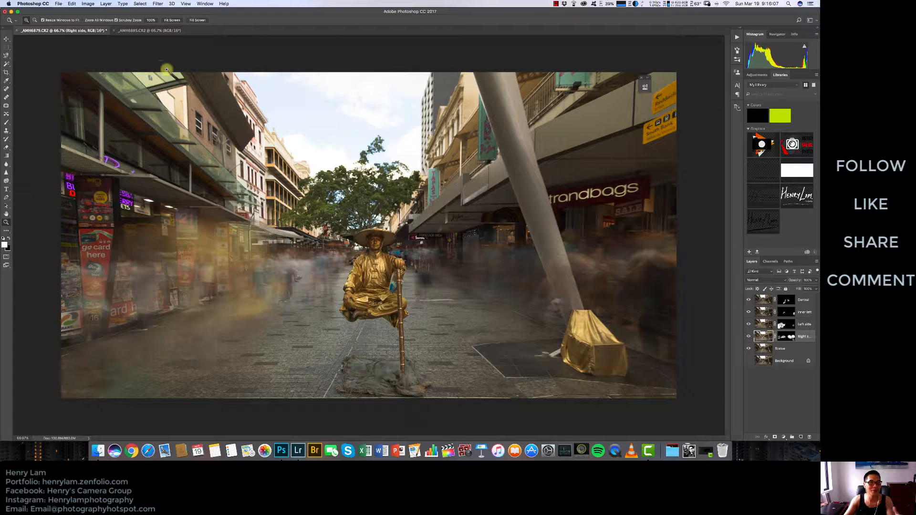
pyautogui.click(157, 3)
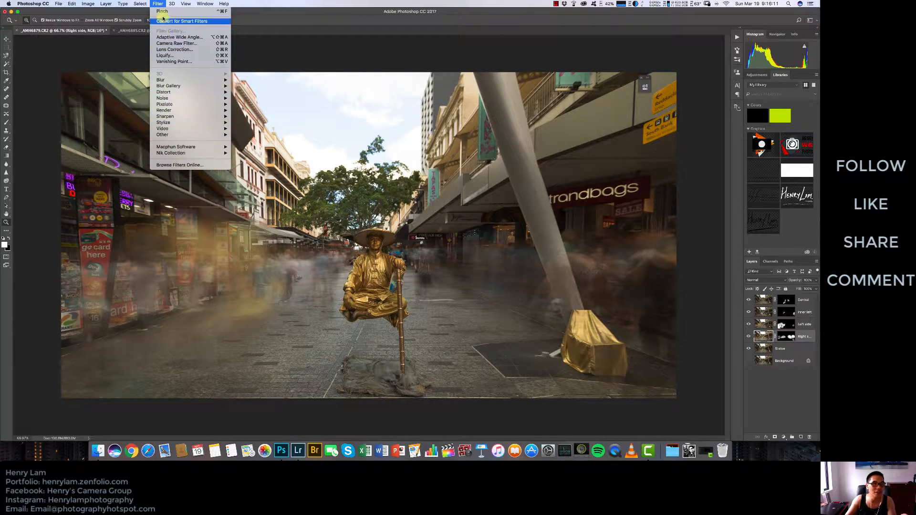
pyautogui.moveTo(172, 106)
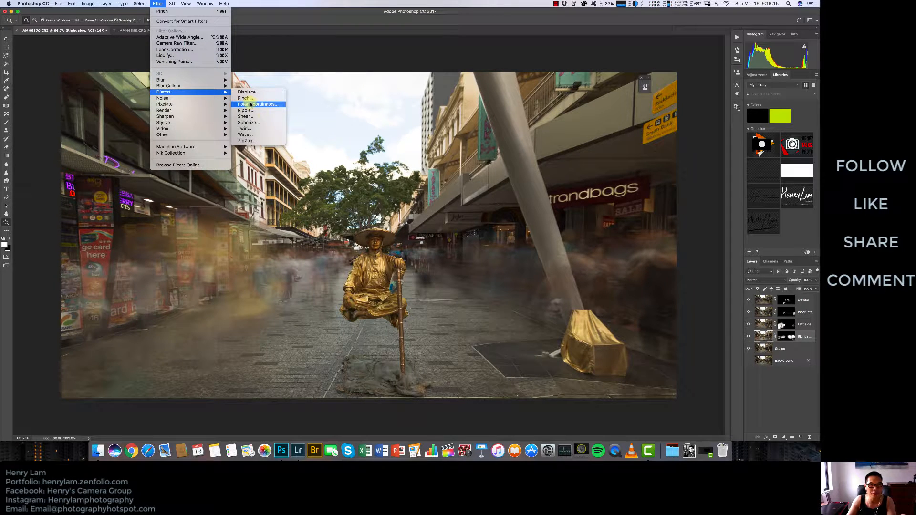
pyautogui.click(769, 339)
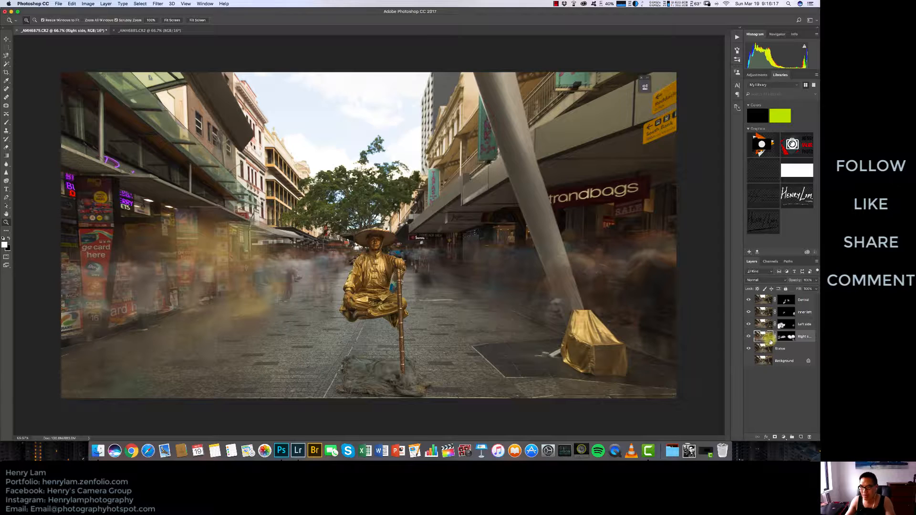
pyautogui.click(135, 3)
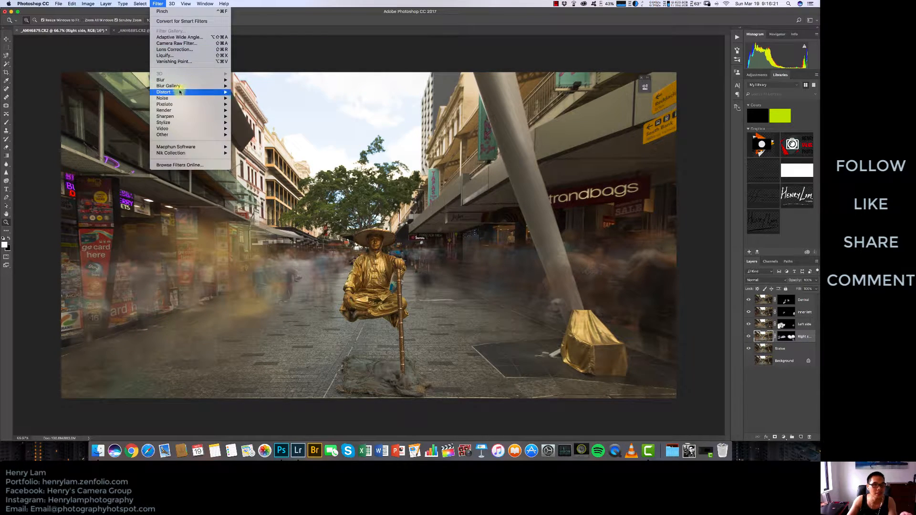
pyautogui.moveTo(183, 92)
pyautogui.click(371, 262)
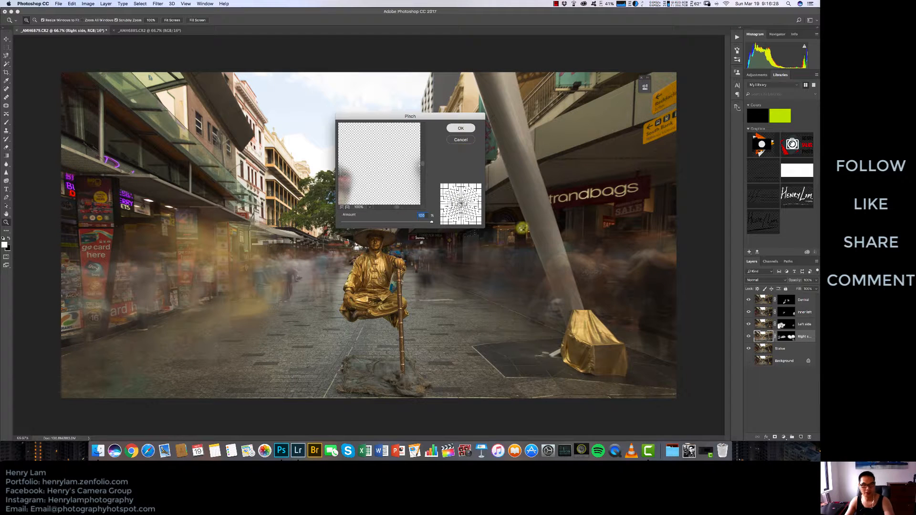
pyautogui.press('Return')
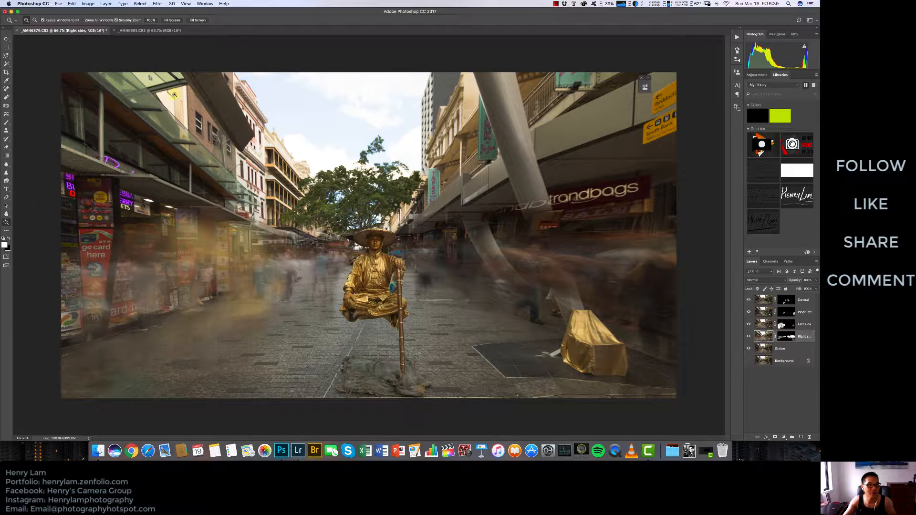
# Undo the last Pinch on the Right side layer.
pyautogui.click(72, 3)
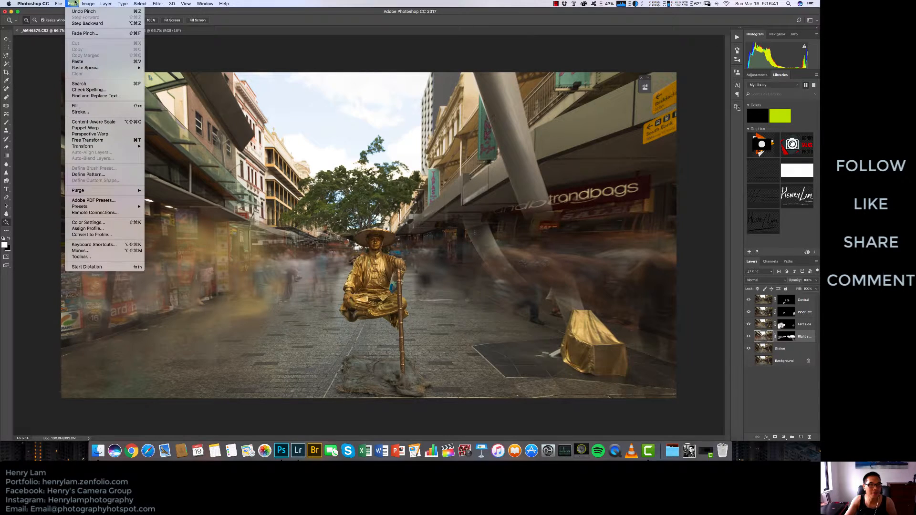
pyautogui.click(79, 19)
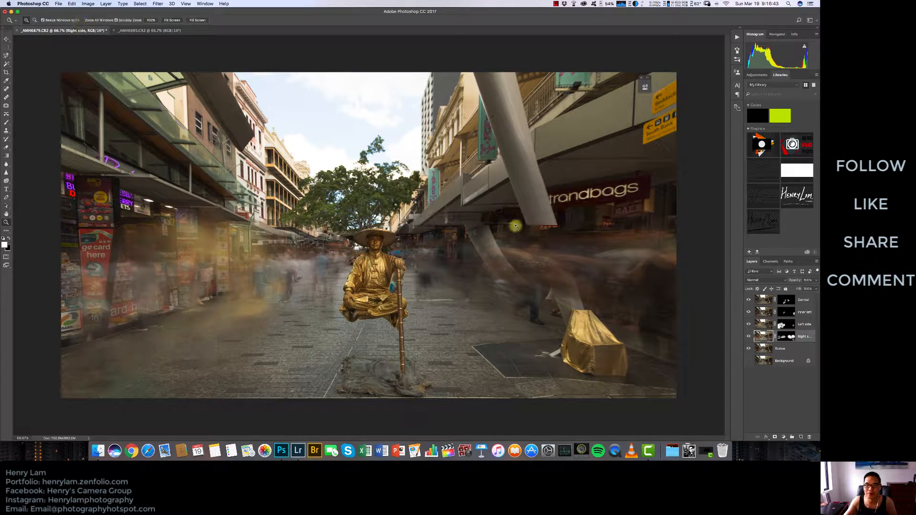
# Reapply the Pinch distortion filter to the Right side layer.
pyautogui.click(156, 5)
pyautogui.click(484, 283)
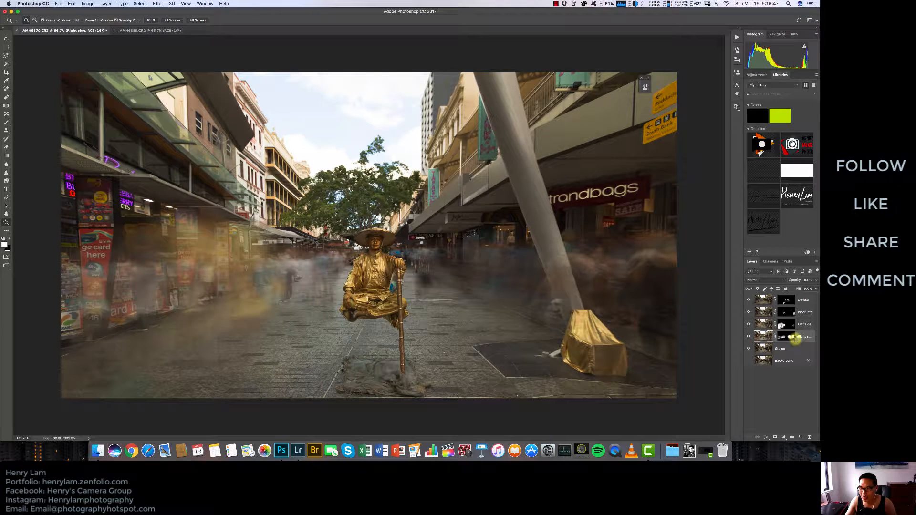
pyautogui.press('super+z')
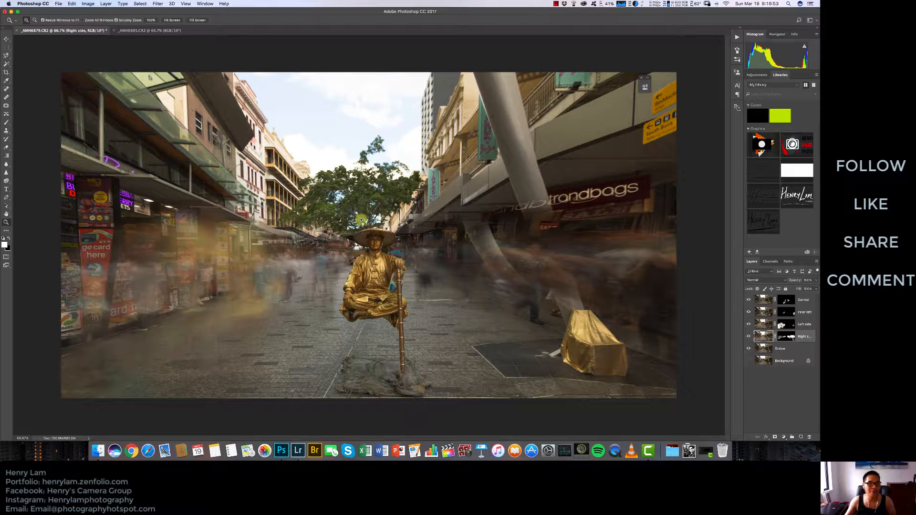
# Repeat the last Pinch filter on the image content of the Left side, Inner left and Central layers.
pyautogui.click(764, 324)
pyautogui.click(157, 3)
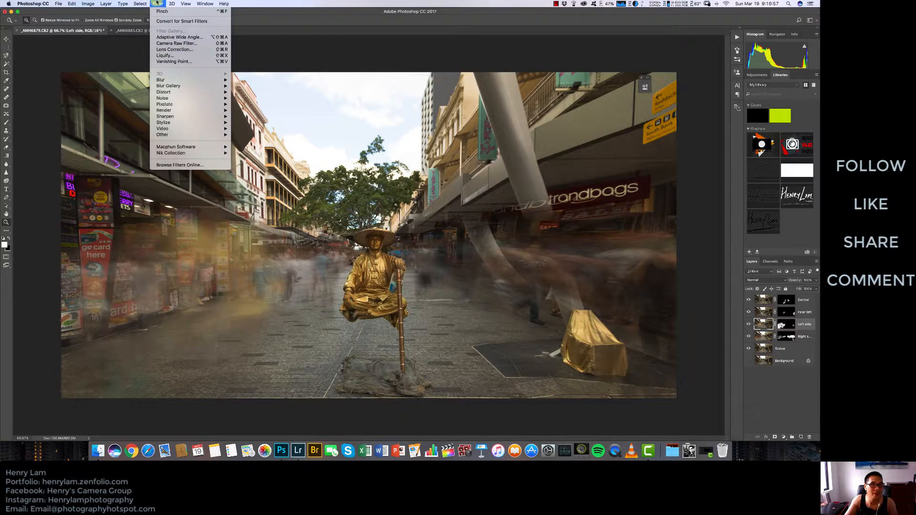
pyautogui.click(158, 11)
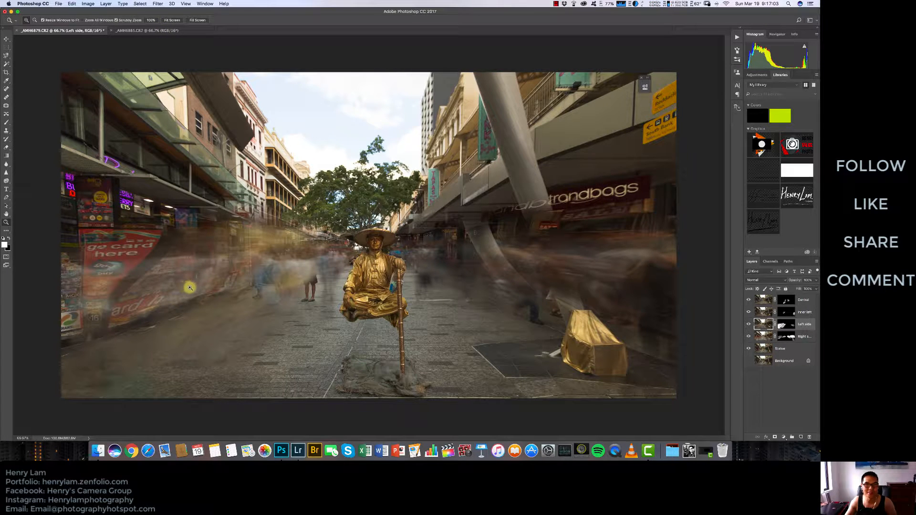
pyautogui.click(767, 311)
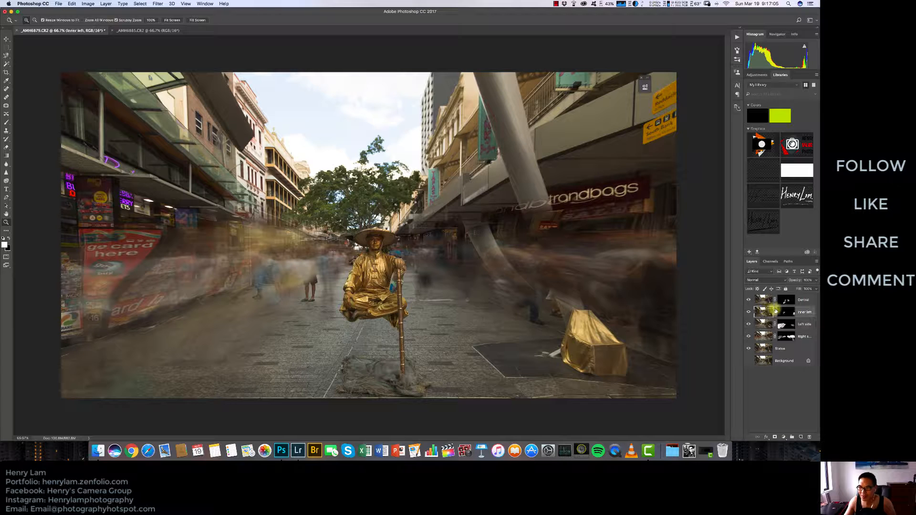
pyautogui.click(159, 3)
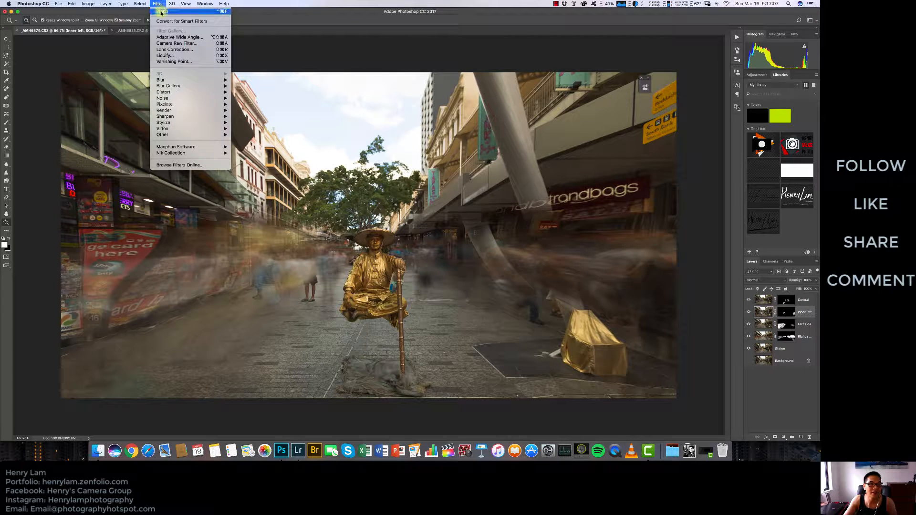
pyautogui.click(160, 4)
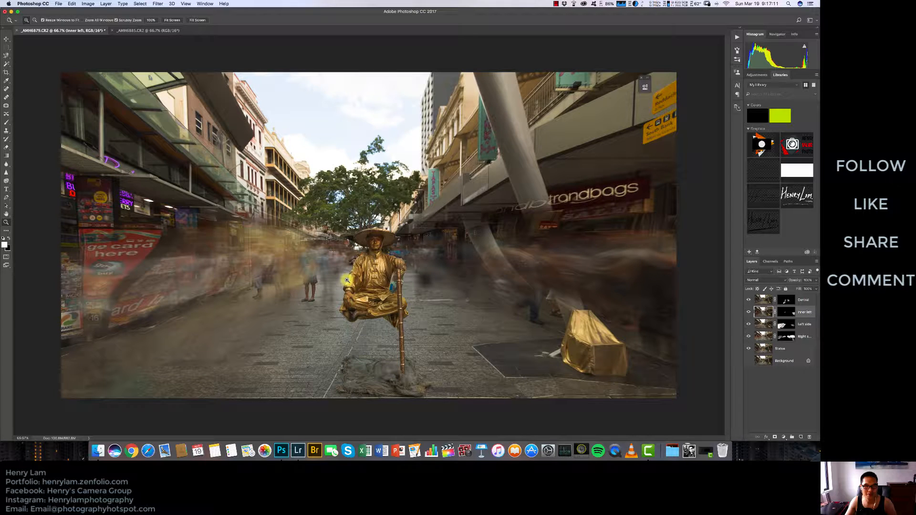
pyautogui.click(763, 301)
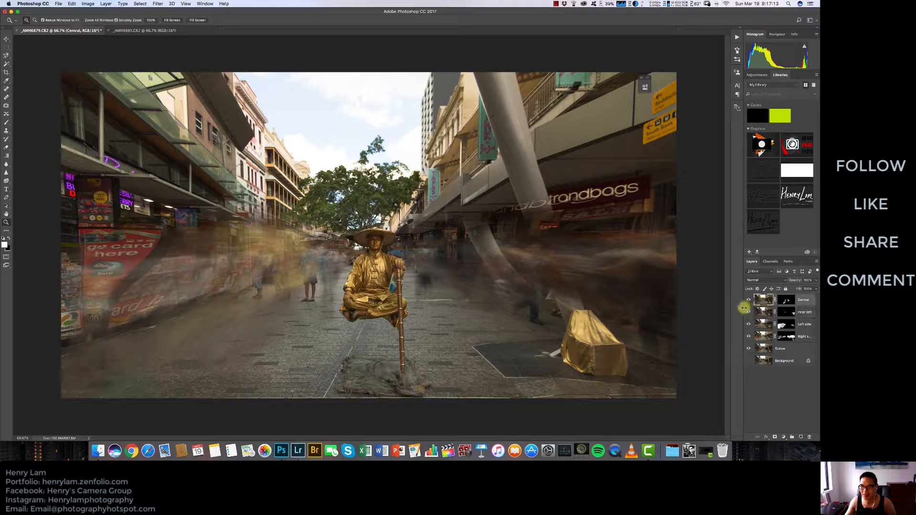
pyautogui.click(160, 3)
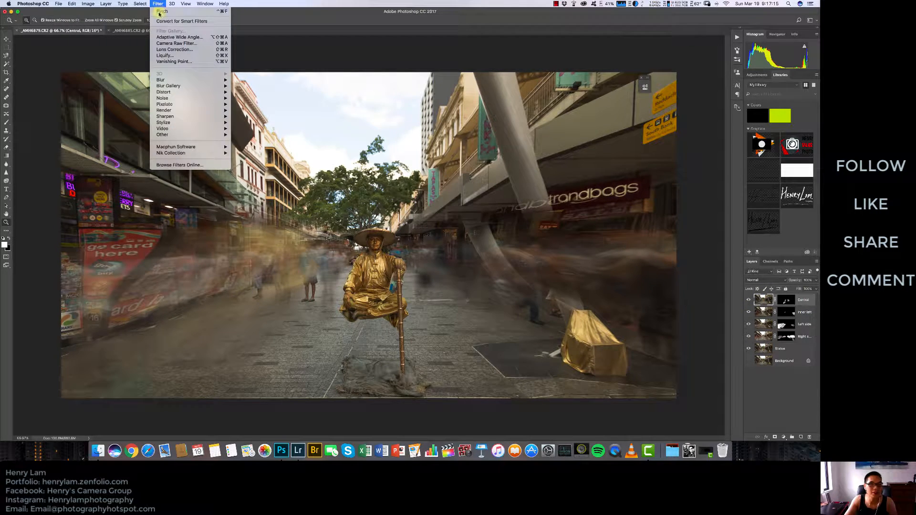
pyautogui.click(174, 14)
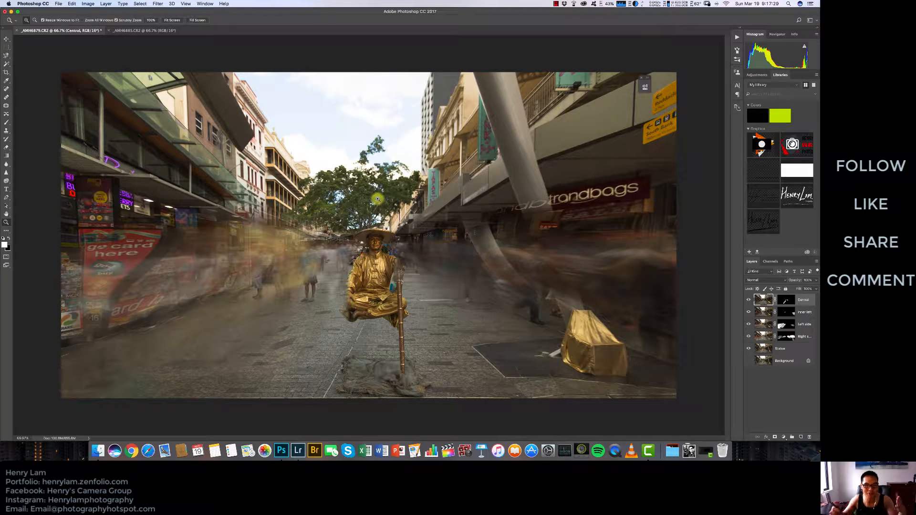
# Mask the Central layer's blur off the statue's face and hat brim by painting black with a much smaller brush.
pyautogui.moveTo(398, 238); pyautogui.dragTo(392, 225)
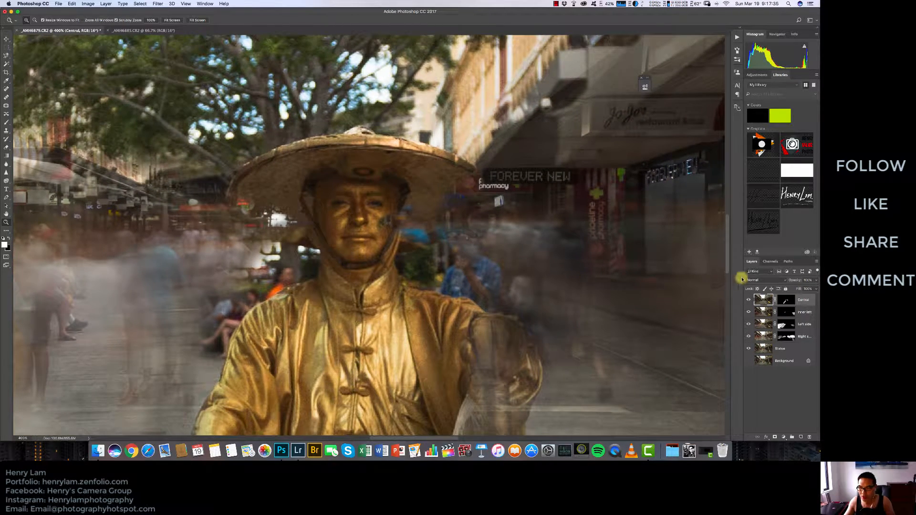
pyautogui.click(785, 300)
pyautogui.press('b')
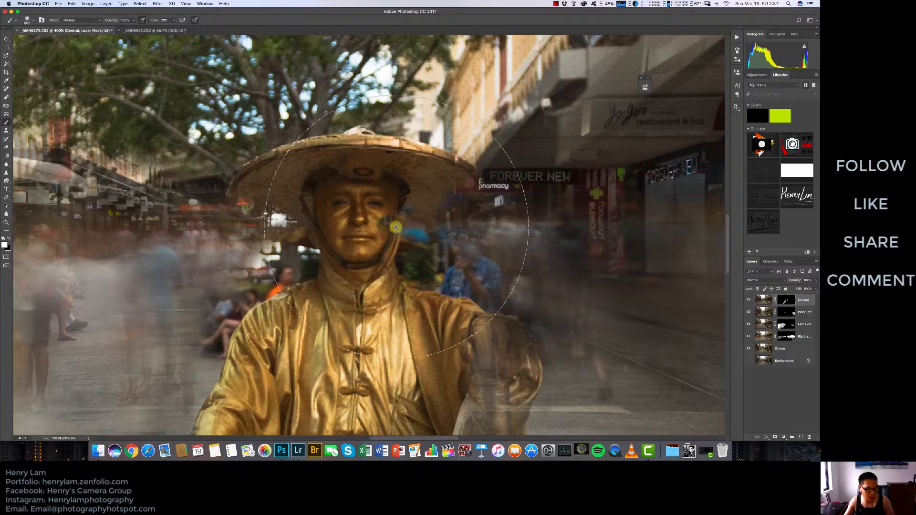
pyautogui.press('[')
pyautogui.press('[')
pyautogui.press('[')
pyautogui.press('[')
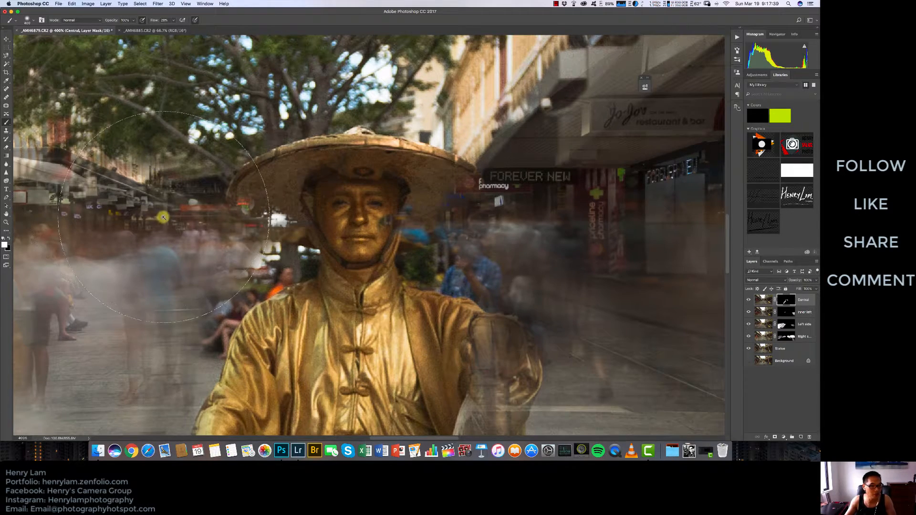
pyautogui.press('[')
pyautogui.press('[')
pyautogui.press('[')
pyautogui.press('[')
pyautogui.press('[')
pyautogui.press('[')
pyautogui.press('[')
pyautogui.press('x')
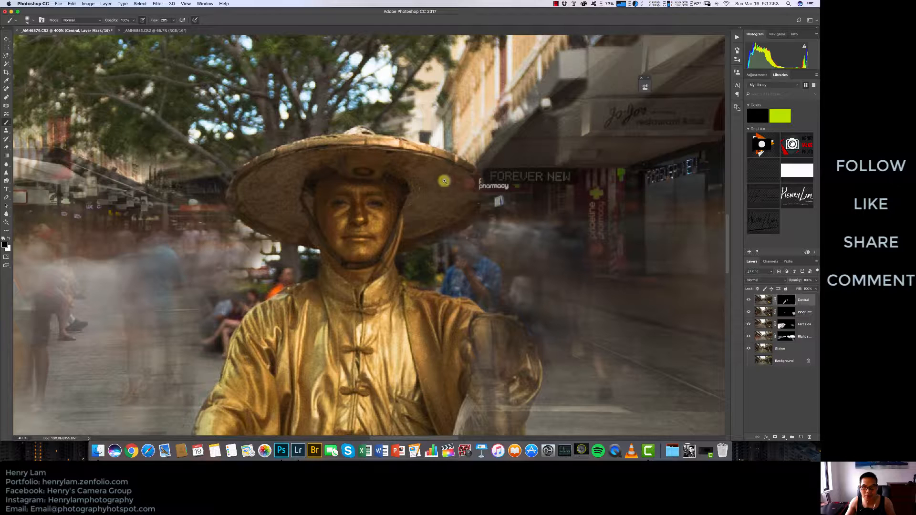
# Paint black on the Right side layer's mask along both sides of the statue's hat brim to clear the overlapping signage and blur.
pyautogui.click(786, 312)
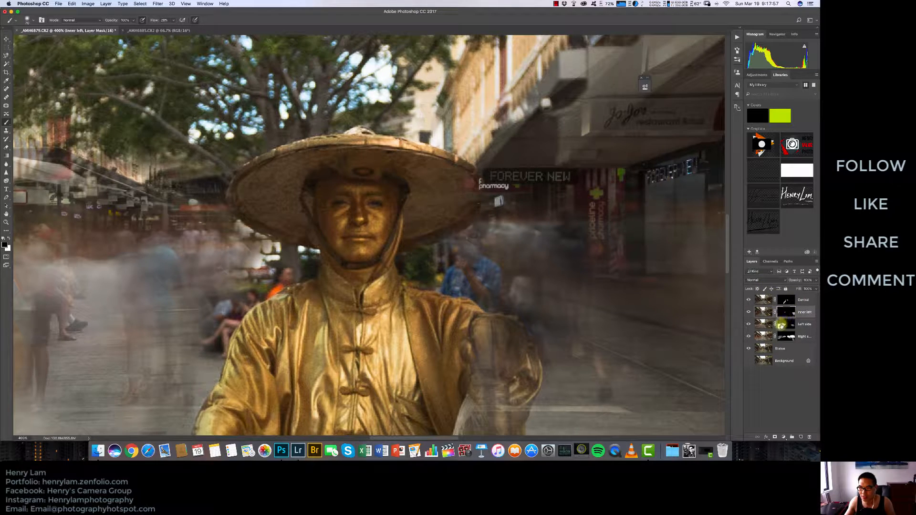
pyautogui.click(784, 325)
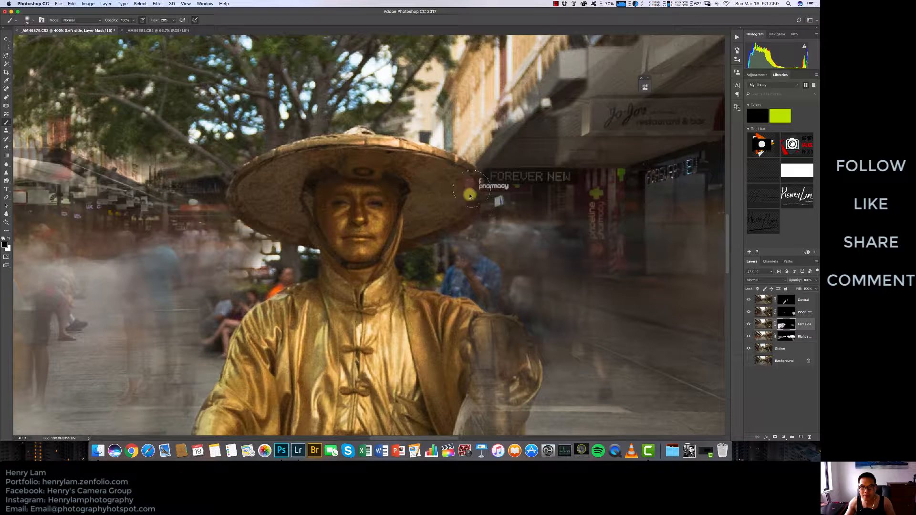
pyautogui.click(786, 336)
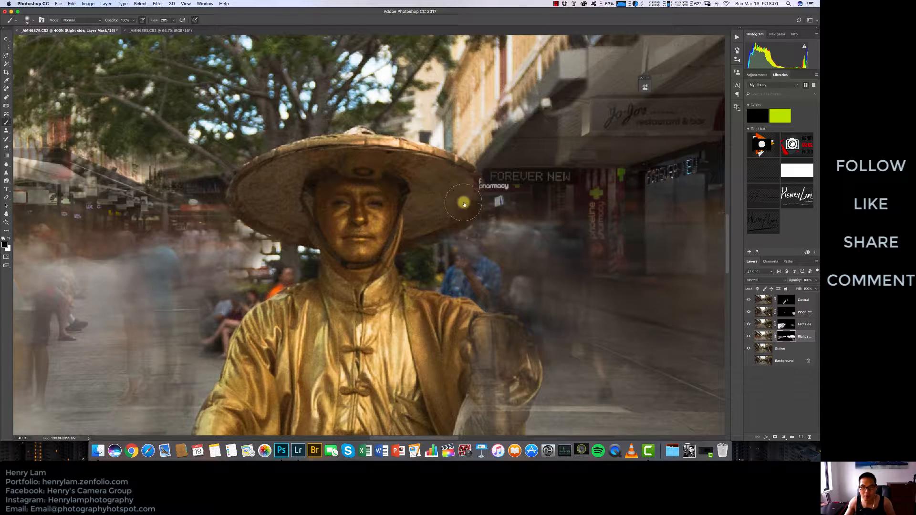
pyautogui.moveTo(470, 188)
pyautogui.mouseDown()
pyautogui.moveTo(464, 180)
pyautogui.moveTo(468, 206)
pyautogui.moveTo(453, 214)
pyautogui.mouseUp()
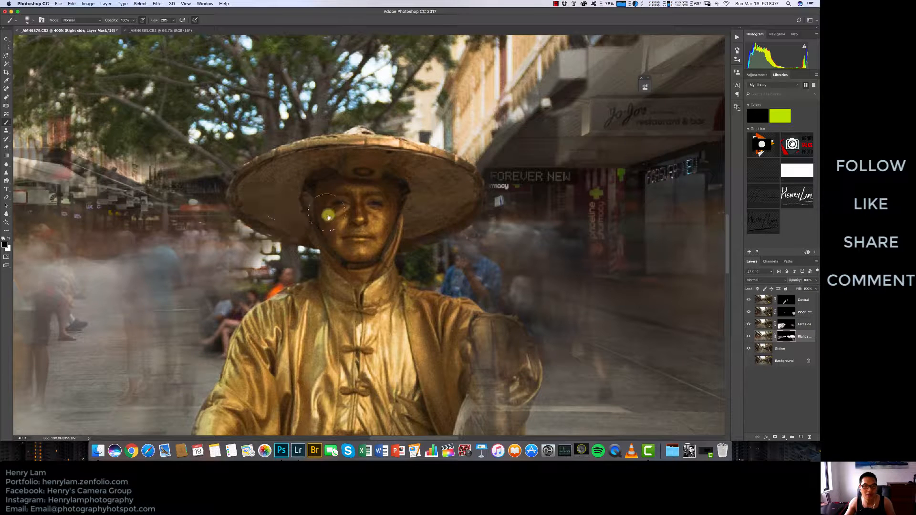
pyautogui.press('x')
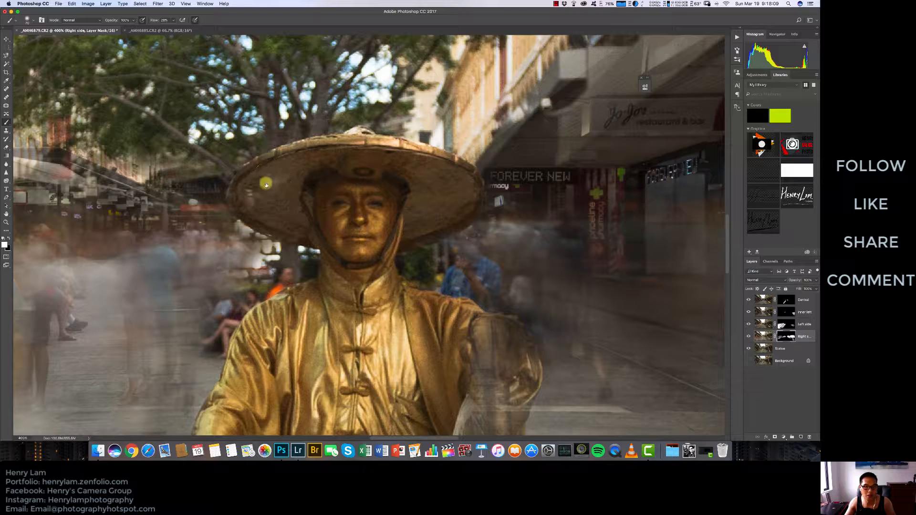
pyautogui.press('x')
pyautogui.moveTo(271, 183)
pyautogui.mouseDown()
pyautogui.moveTo(248, 200)
pyautogui.moveTo(266, 204)
pyautogui.moveTo(258, 196)
pyautogui.mouseUp()
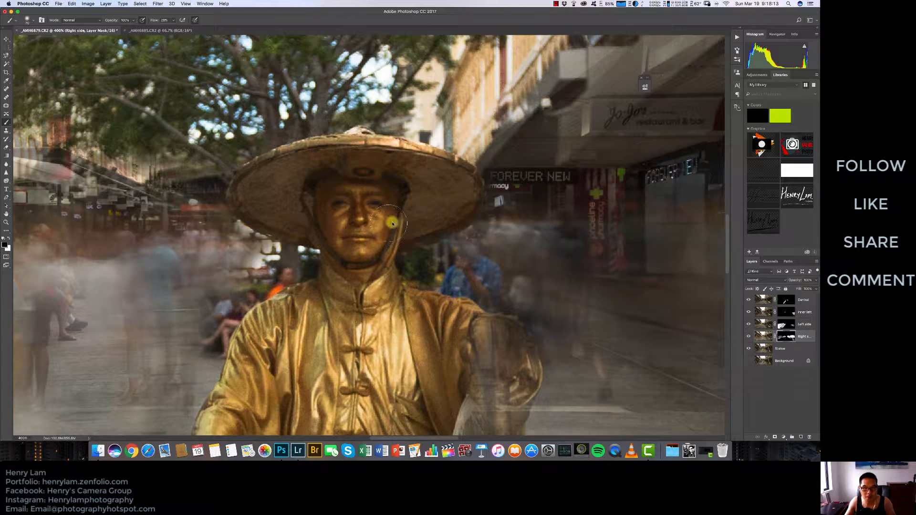
# Paint white on the Central mask over the background beside the statue's hat brim and shoulder, near the people in blue.
pyautogui.click(783, 324)
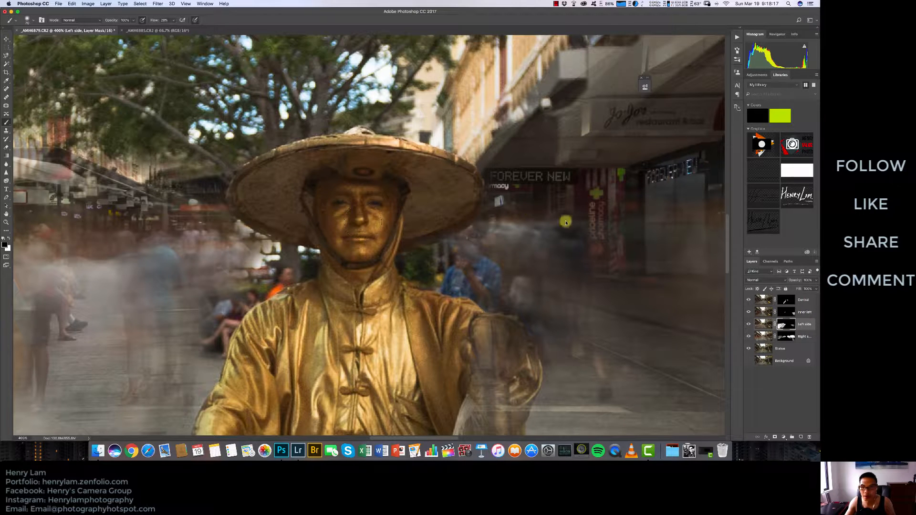
pyautogui.click(785, 312)
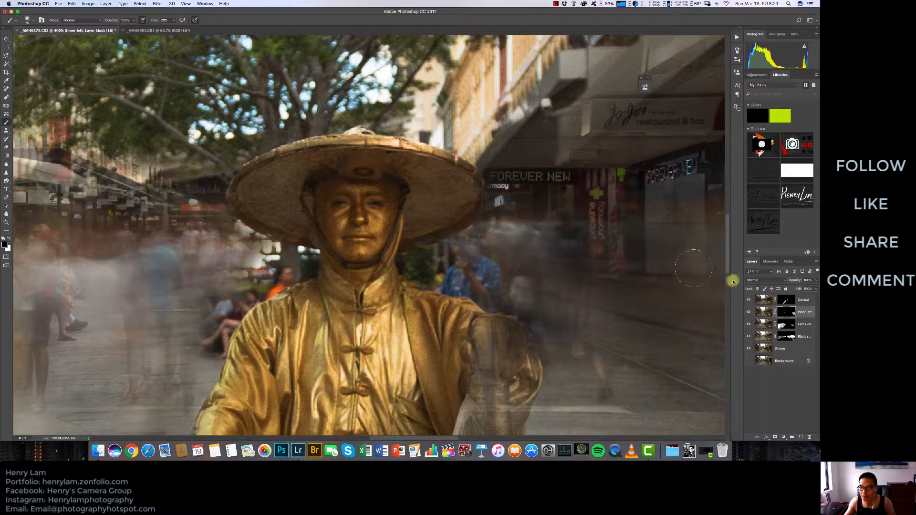
pyautogui.click(786, 301)
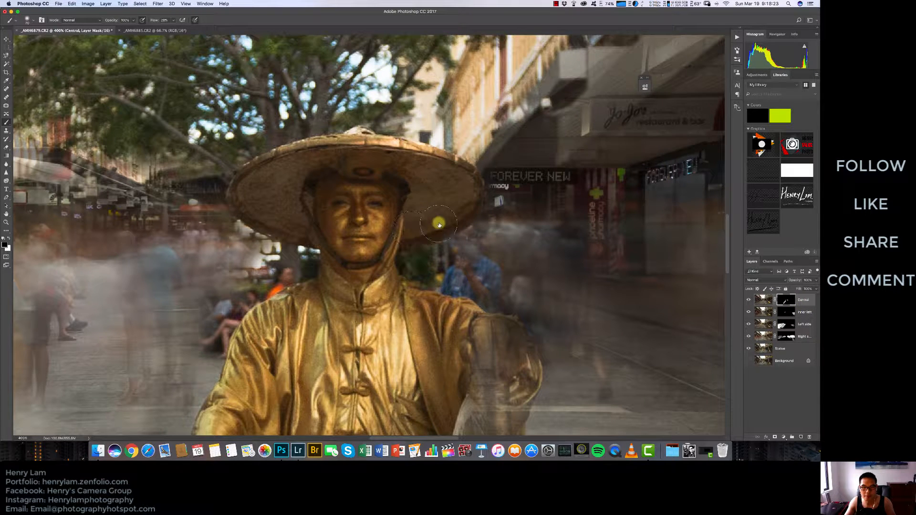
pyautogui.press('x')
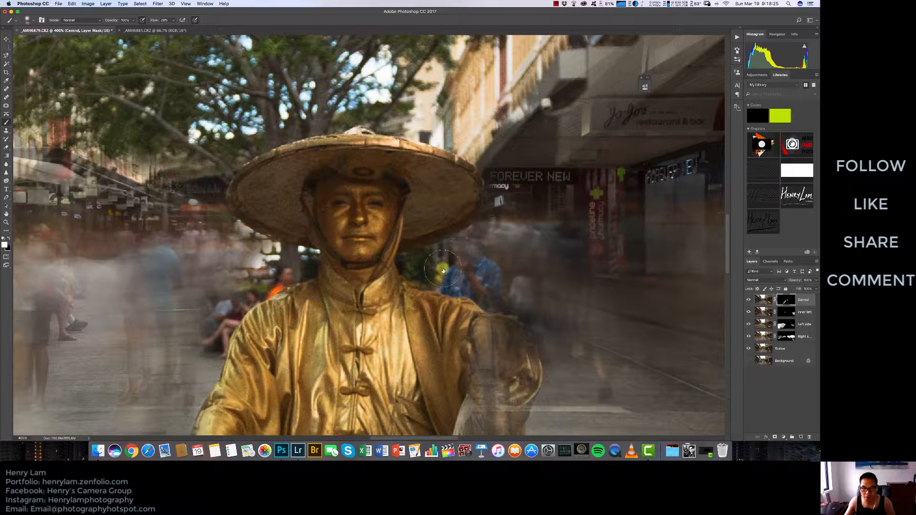
pyautogui.moveTo(446, 268)
pyautogui.mouseDown()
pyautogui.moveTo(491, 274)
pyautogui.moveTo(466, 265)
pyautogui.moveTo(489, 250)
pyautogui.moveTo(490, 260)
pyautogui.moveTo(513, 274)
pyautogui.moveTo(506, 271)
pyautogui.moveTo(557, 252)
pyautogui.moveTo(535, 246)
pyautogui.moveTo(478, 261)
pyautogui.moveTo(527, 236)
pyautogui.moveTo(521, 189)
pyautogui.moveTo(573, 177)
pyautogui.moveTo(537, 166)
pyautogui.moveTo(559, 177)
pyautogui.mouseUp()
pyautogui.press('z')
pyautogui.keyDown('alt'); pyautogui.click(445, 241); pyautogui.keyUp('alt')
pyautogui.keyDown('alt'); pyautogui.click(446, 241); pyautogui.keyUp('alt')
pyautogui.keyDown('alt'); pyautogui.click(448, 240); pyautogui.keyUp('alt')
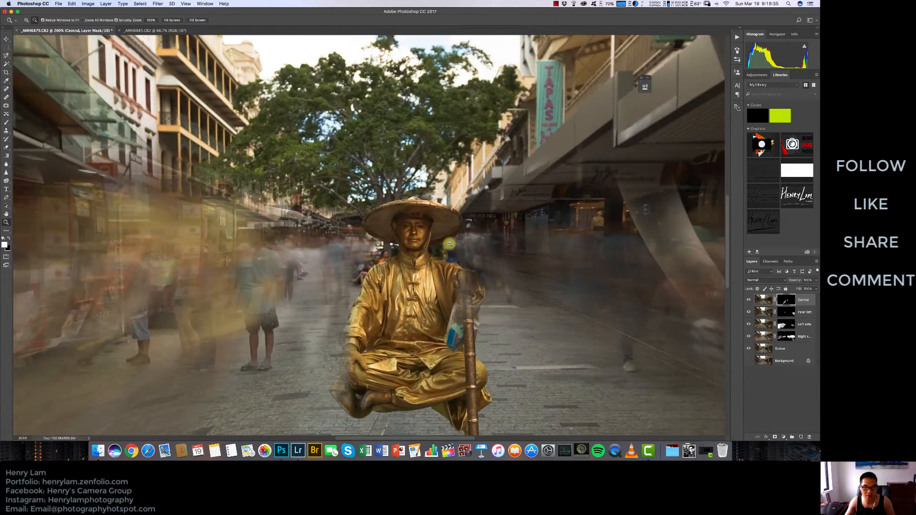
pyautogui.keyDown('alt'); pyautogui.click(470, 236); pyautogui.keyUp('alt')
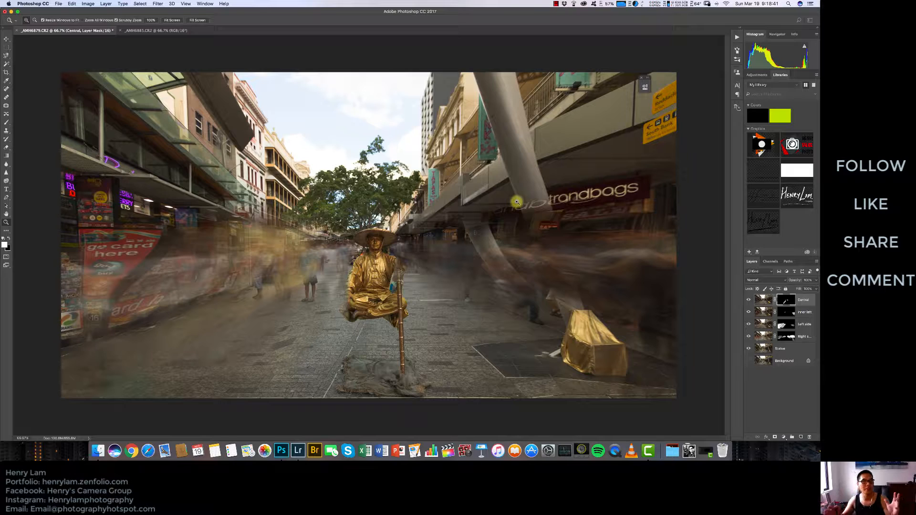
# Close the second source photo document, leaving only the layered composite open.
pyautogui.click(143, 30)
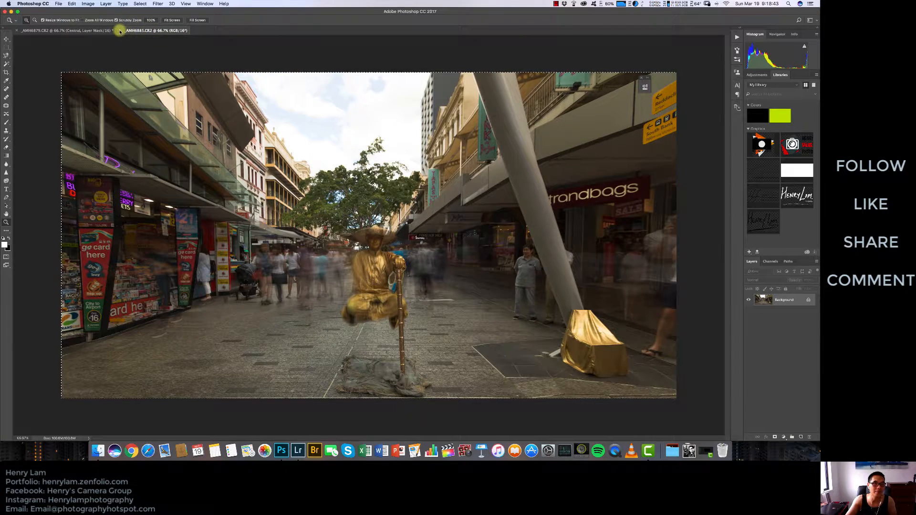
pyautogui.click(120, 30)
pyautogui.click(384, 143)
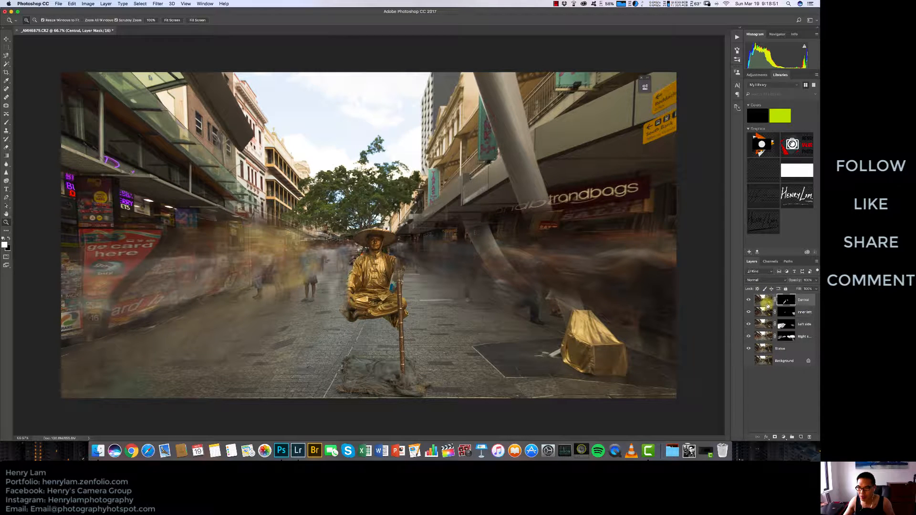
# Group the layers from Central down to Statue and rename the group Exposure blend.
pyautogui.click(762, 350)
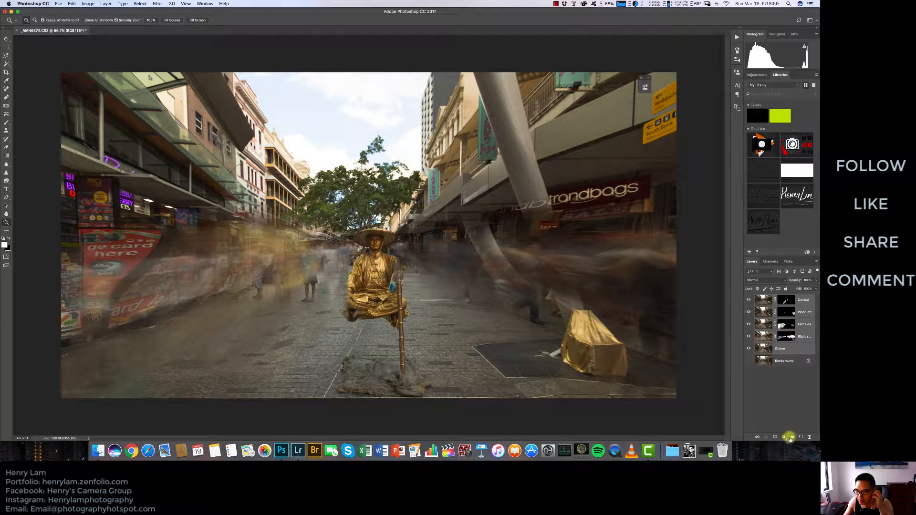
pyautogui.click(791, 436)
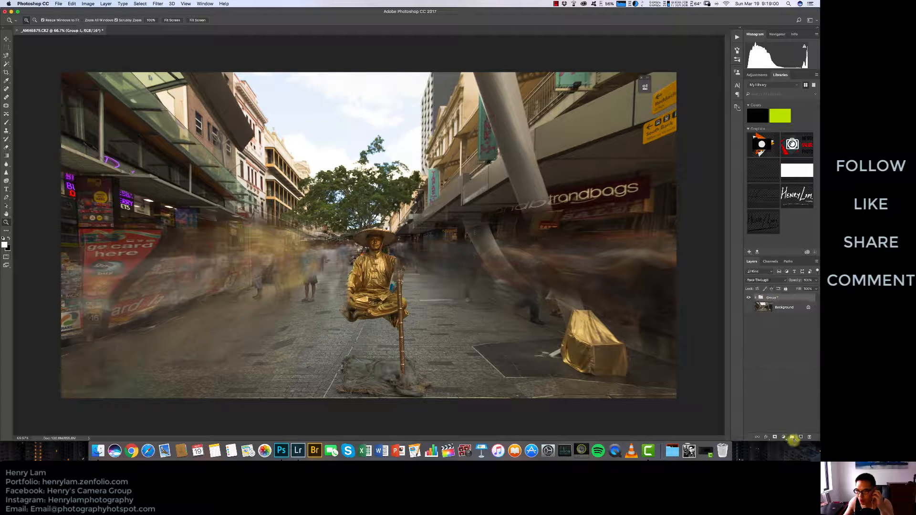
pyautogui.doubleClick(773, 297)
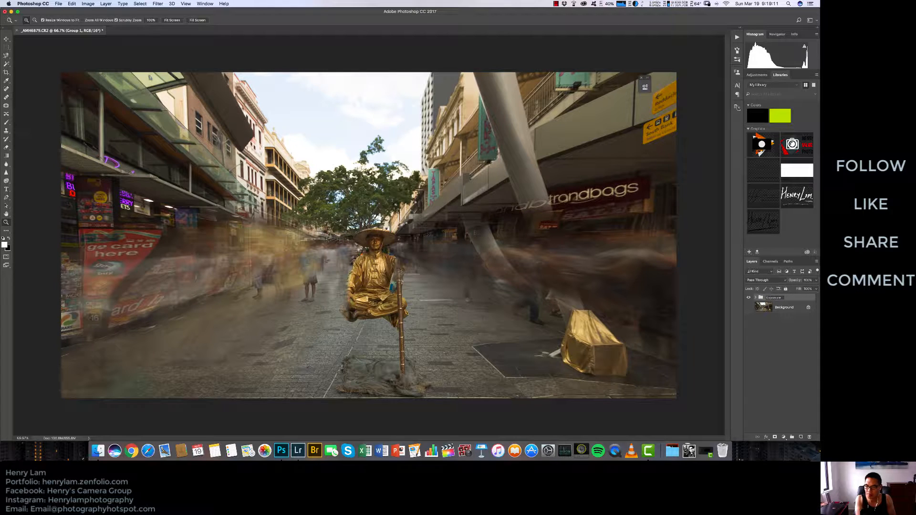
pyautogui.press('Return')
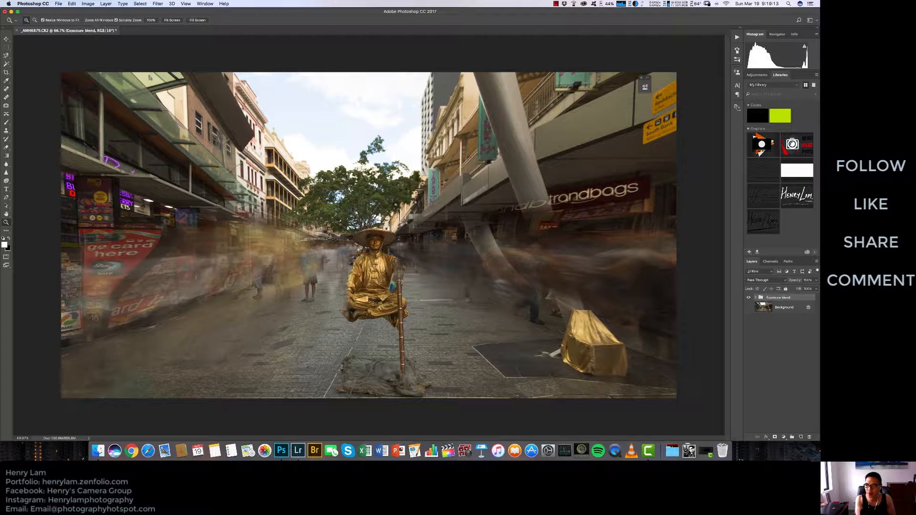
# Duplicate all five layers from Central to Statue inside the Exposure blend group.
pyautogui.click(756, 297)
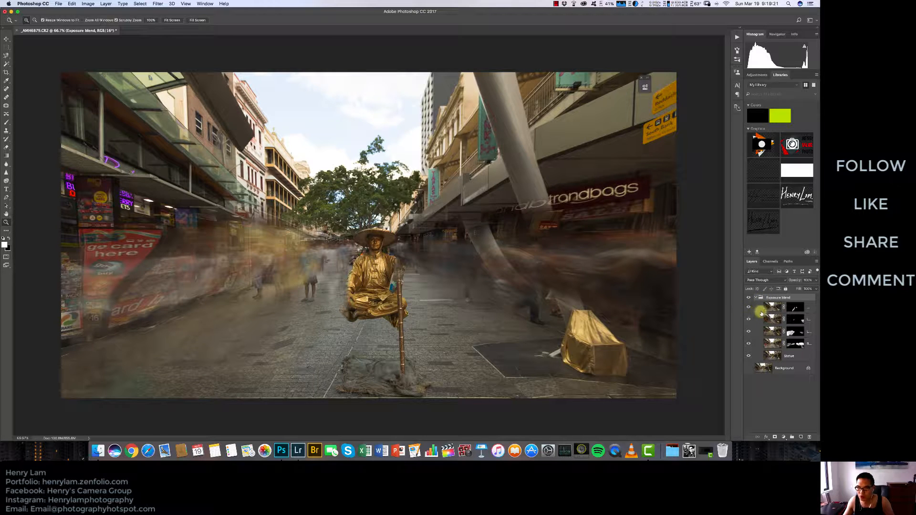
pyautogui.click(769, 307)
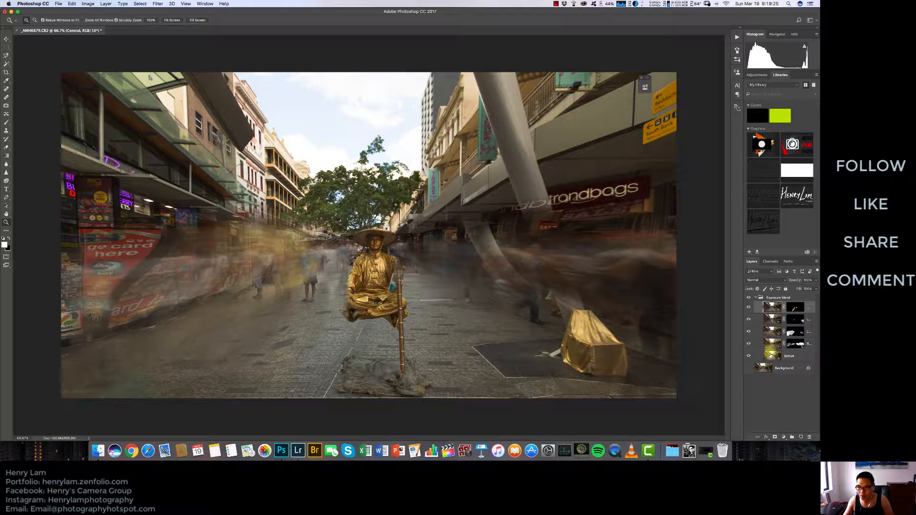
pyautogui.click(771, 356)
pyautogui.moveTo(772, 309); pyautogui.dragTo(763, 343)
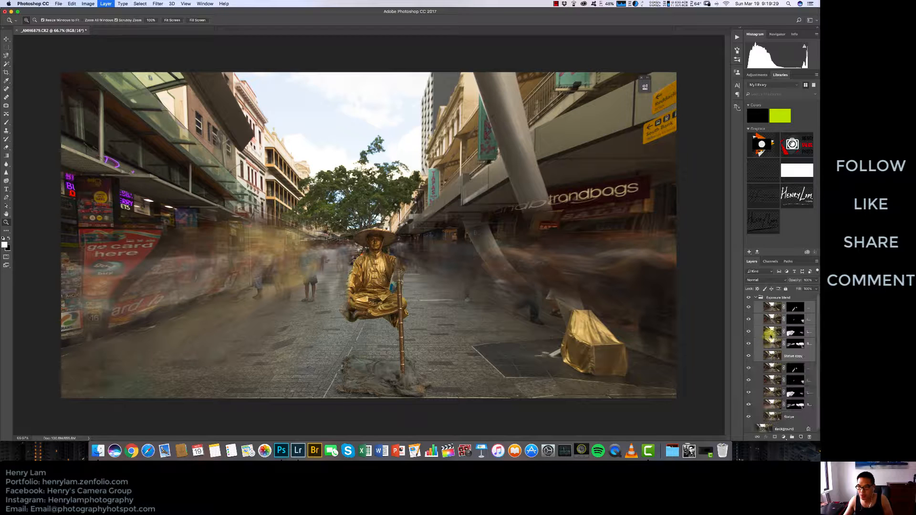
# Duplicate the Exposure blend group and merge the copy into a single layer.
pyautogui.click(756, 297)
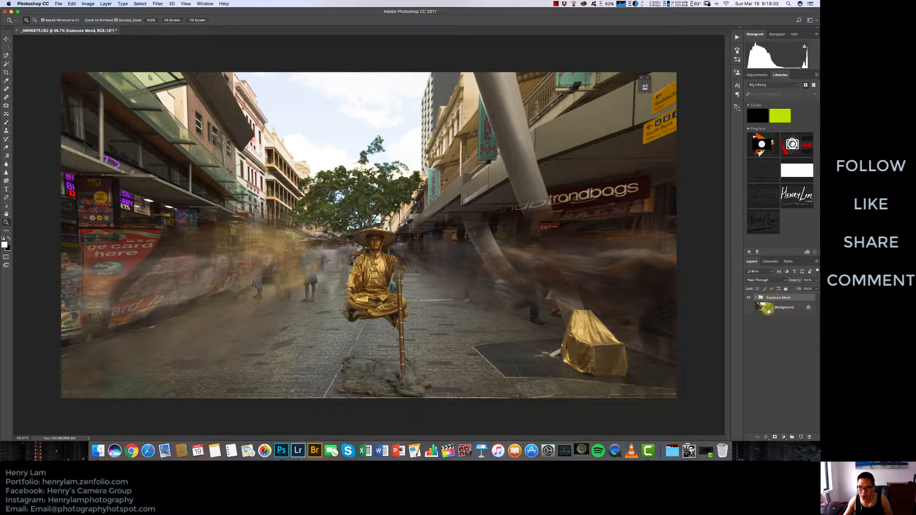
pyautogui.press('super+j')
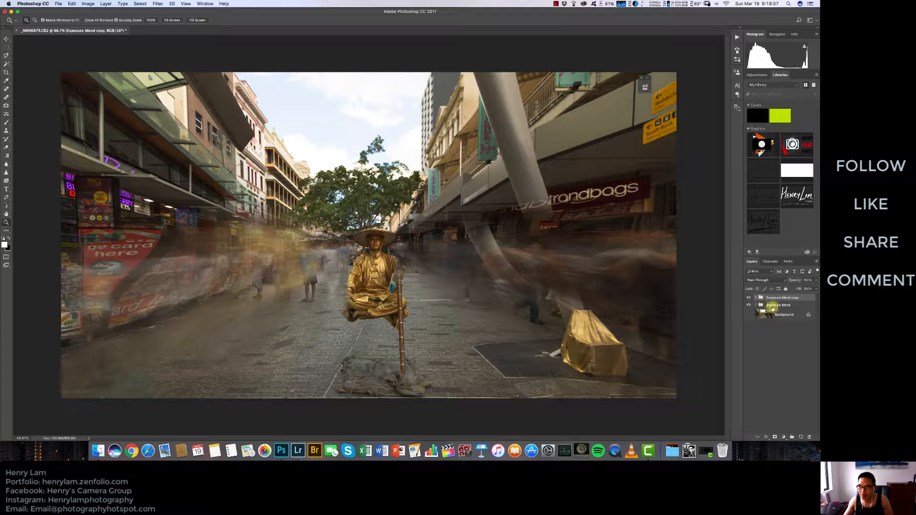
pyautogui.click(757, 298)
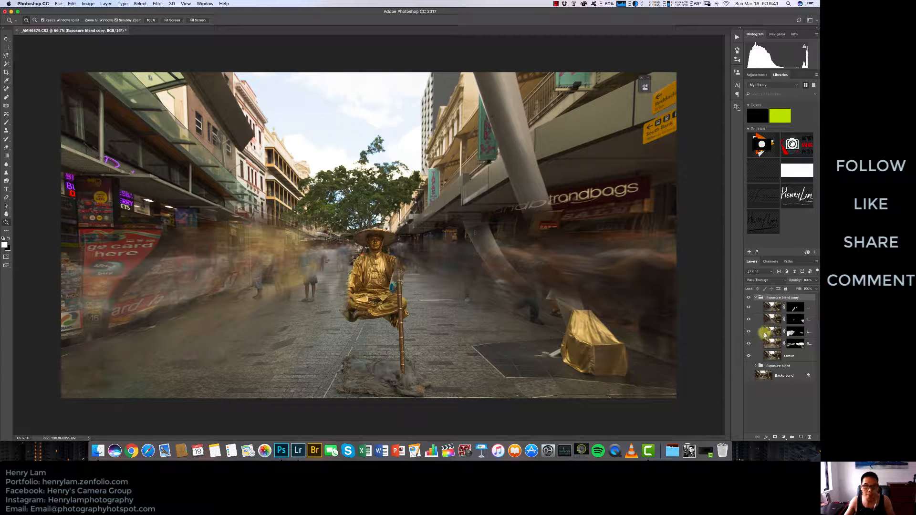
pyautogui.click(122, 3)
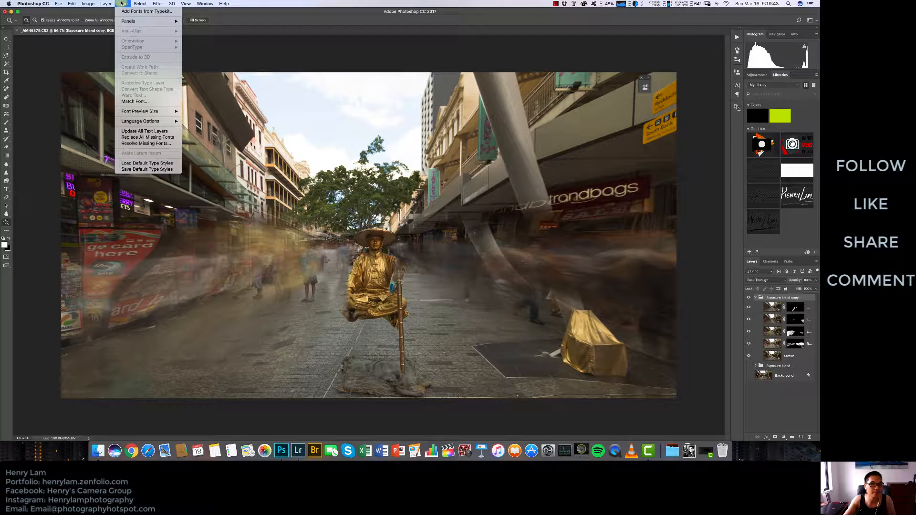
pyautogui.moveTo(106, 3)
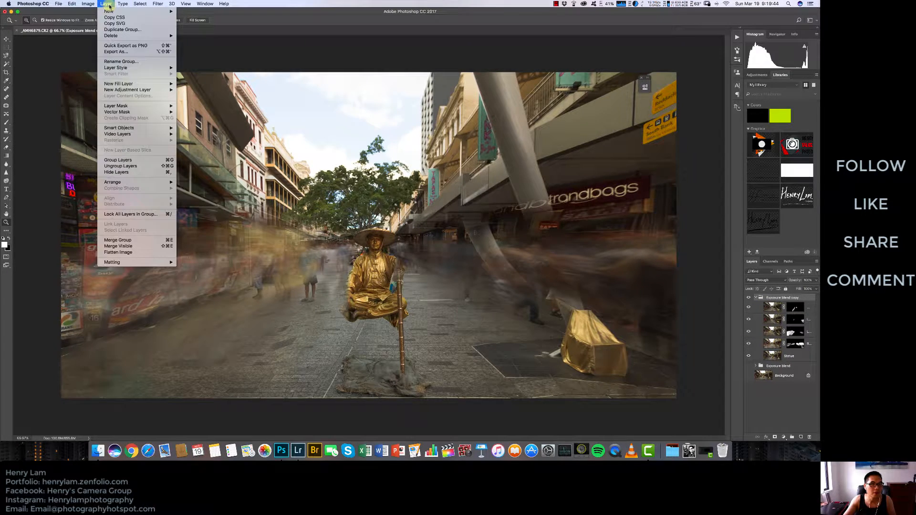
pyautogui.click(128, 239)
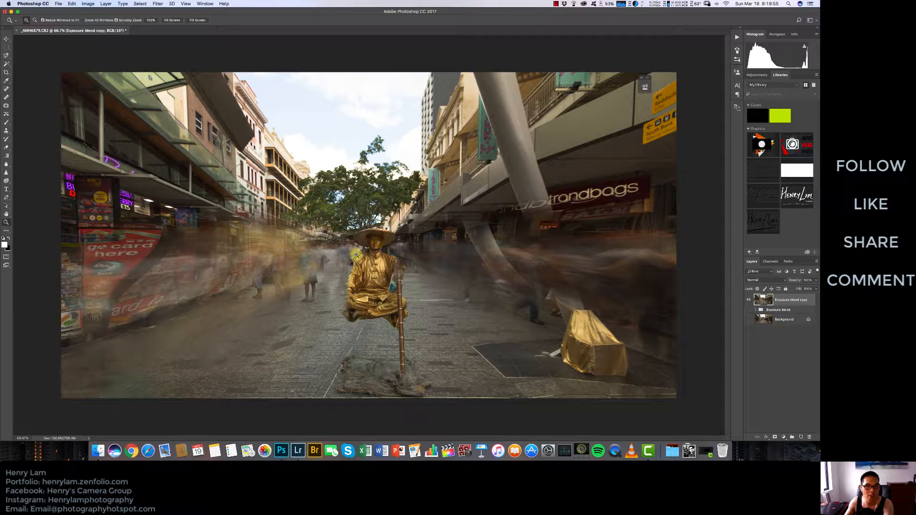
pyautogui.click(756, 310)
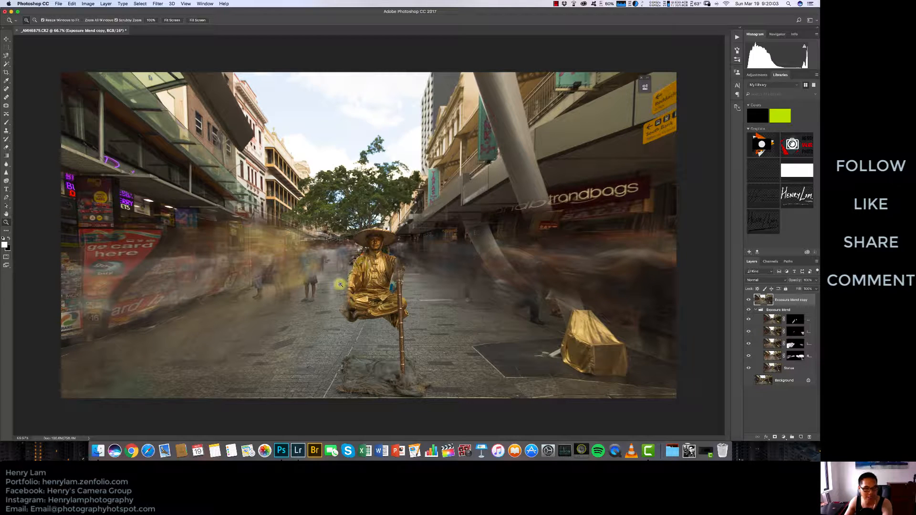
pyautogui.click(757, 311)
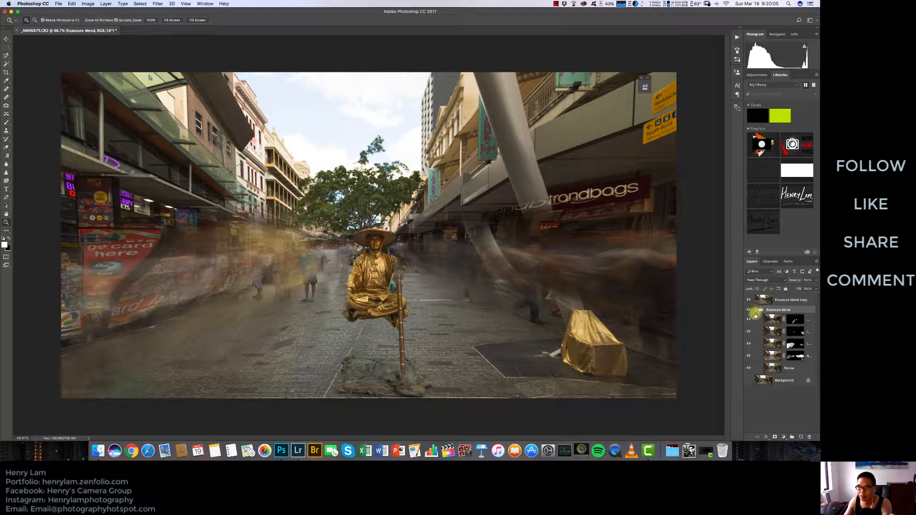
pyautogui.click(756, 310)
# Open the merged Exposure blend copy layer in the Luminar plug-in filter.
pyautogui.click(761, 301)
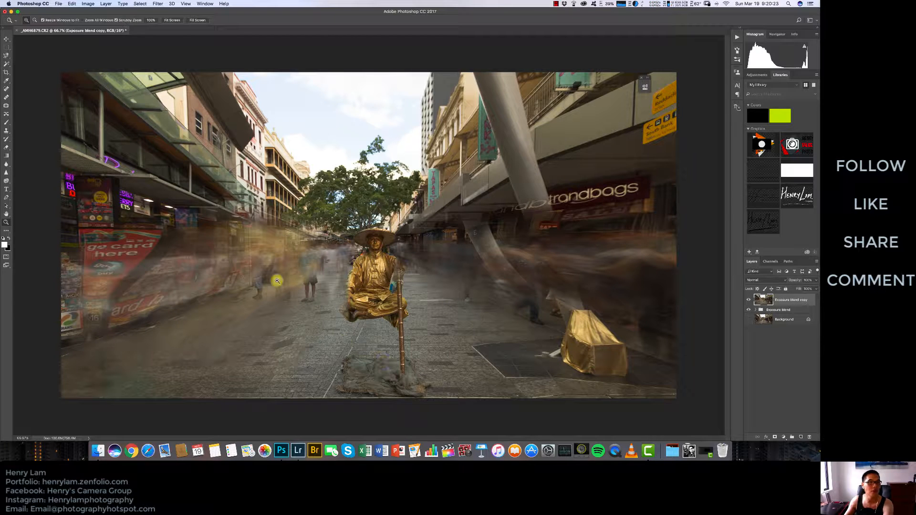
pyautogui.click(158, 3)
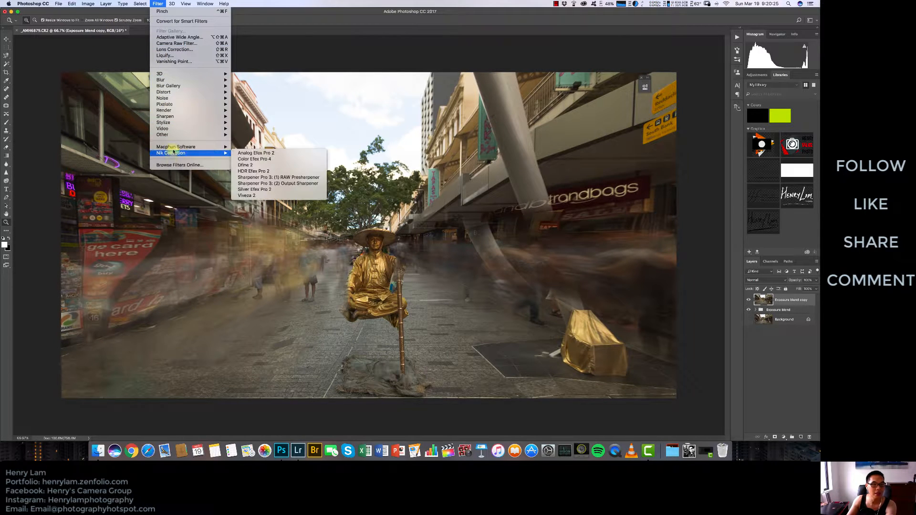
pyautogui.moveTo(174, 148)
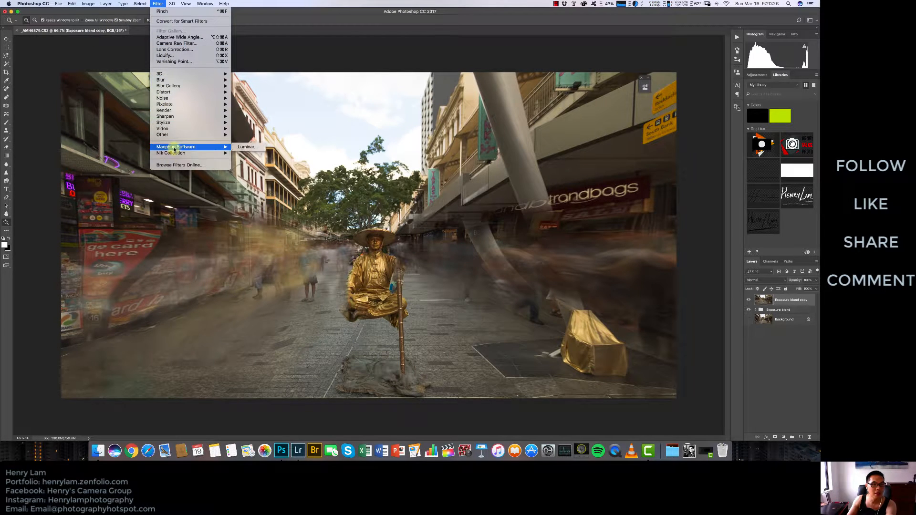
pyautogui.click(243, 147)
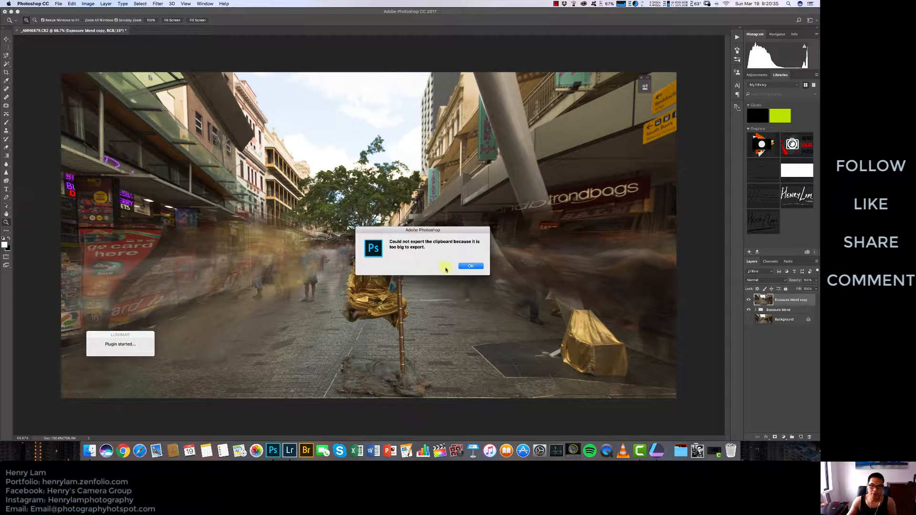
pyautogui.click(466, 266)
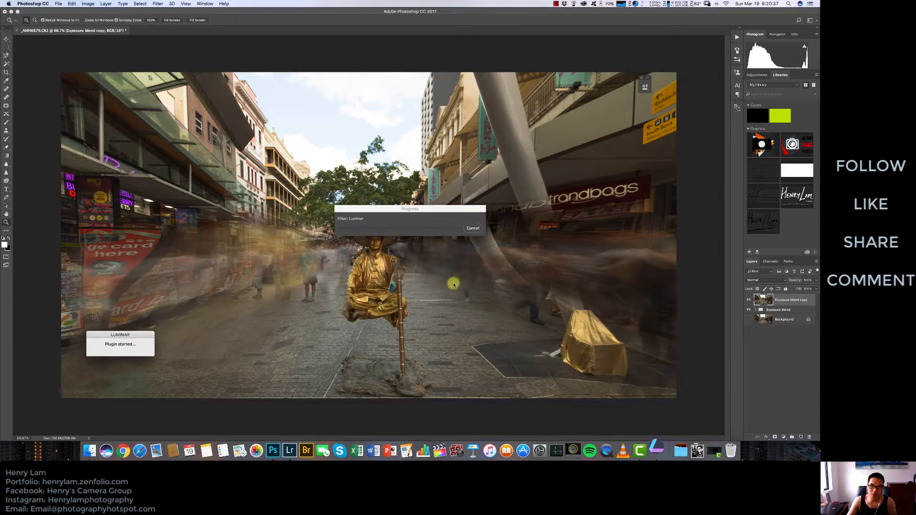
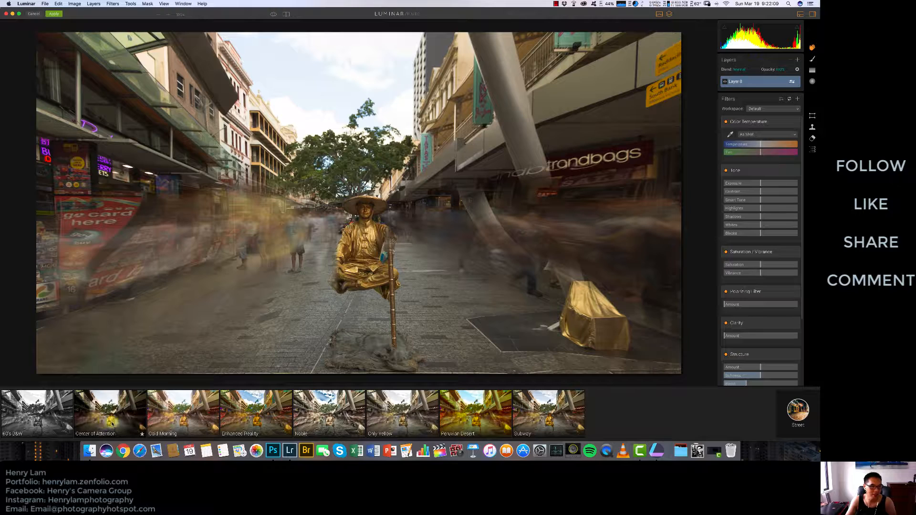
# Apply the Center of Attention preset to the image and compare the merged layer hidden and shown.
pyautogui.click(112, 422)
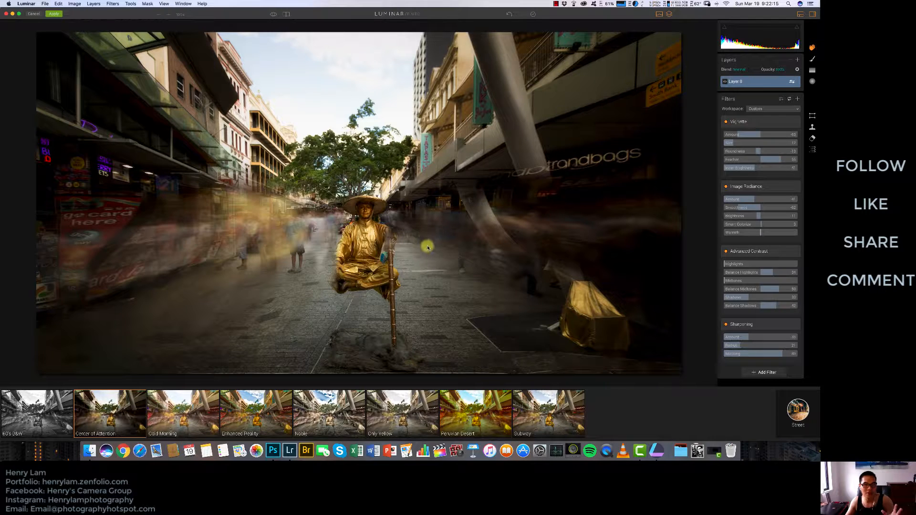
pyautogui.moveTo(118, 410)
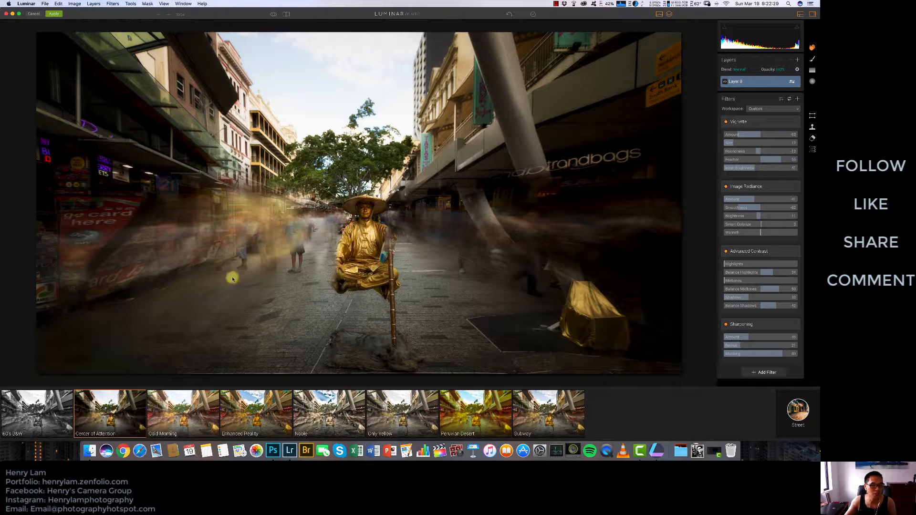
pyautogui.click(117, 415)
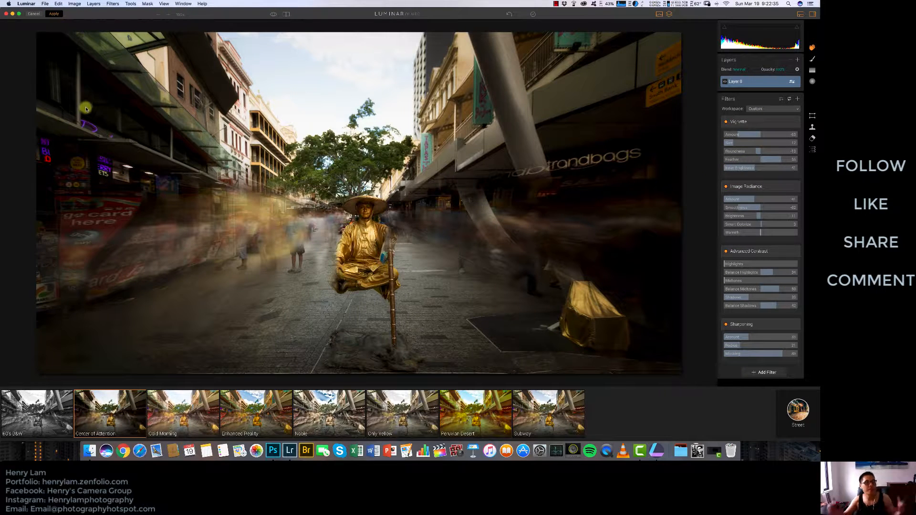
pyautogui.press('Return')
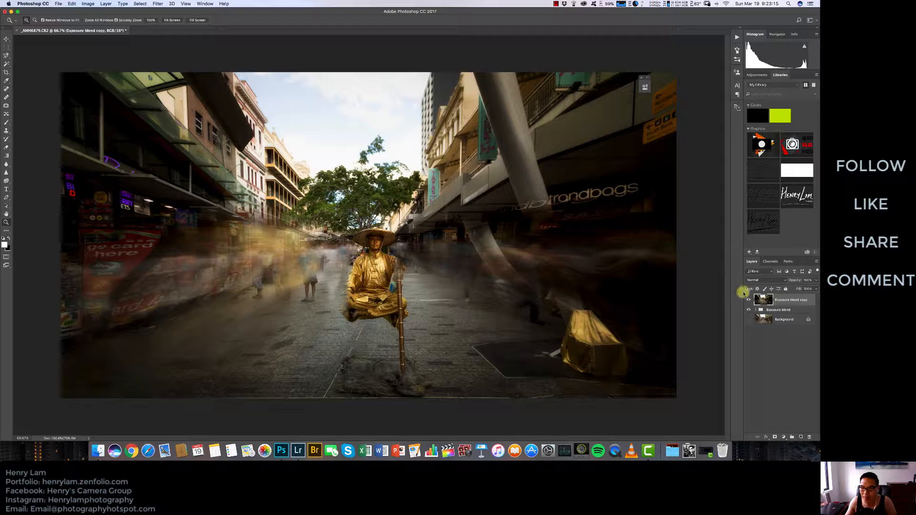
pyautogui.click(748, 300)
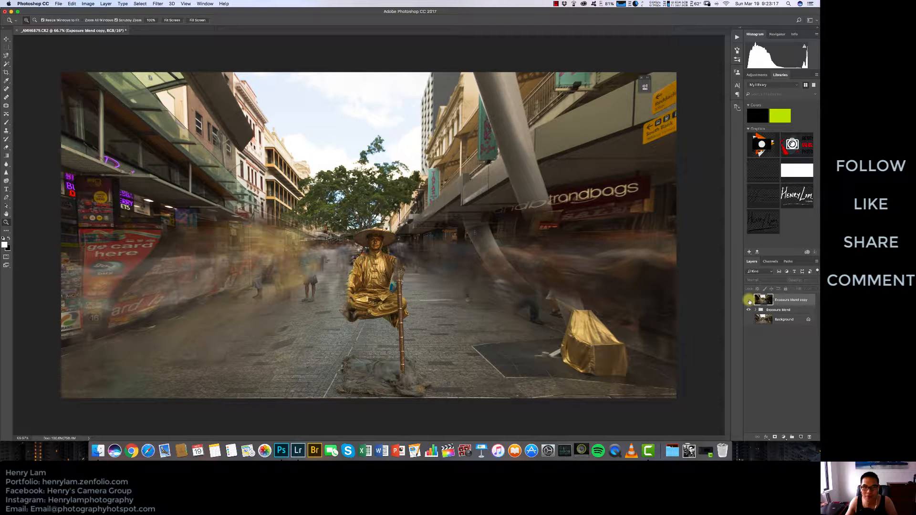
pyautogui.click(748, 300)
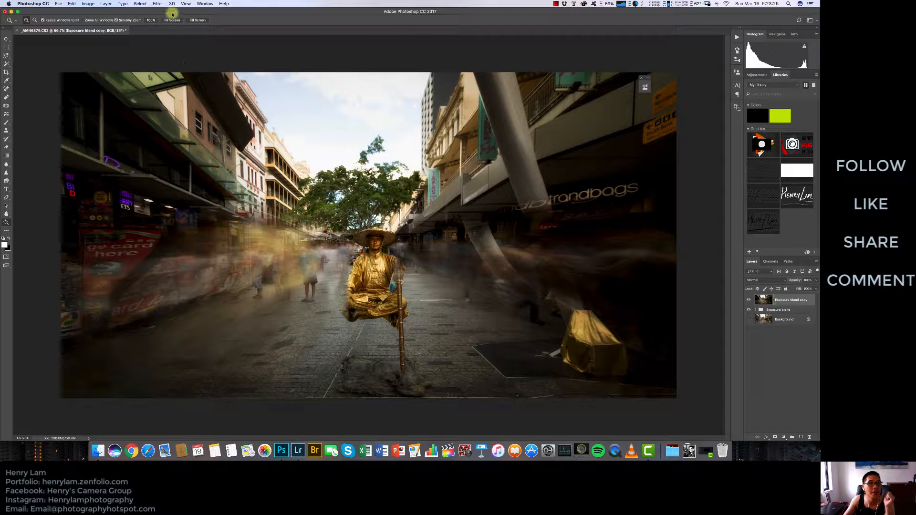
# Open the merged layer in Color Efex Pro 4 with Tonal Contrast and add Pro Contrast as a second filter.
pyautogui.click(159, 4)
pyautogui.moveTo(202, 155)
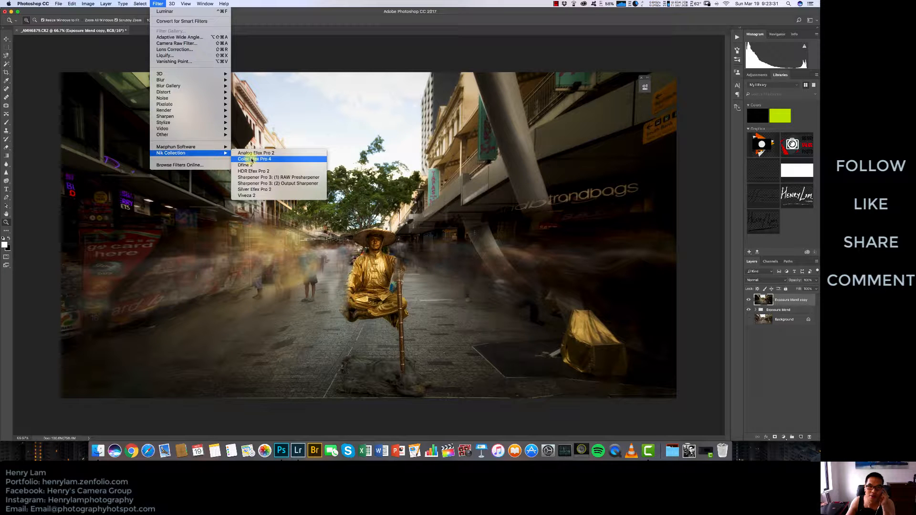
pyautogui.click(252, 159)
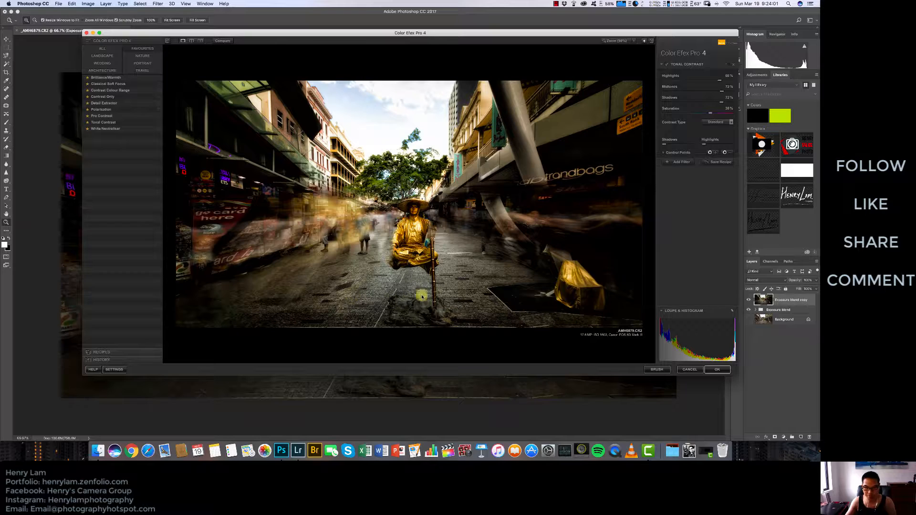
pyautogui.click(679, 163)
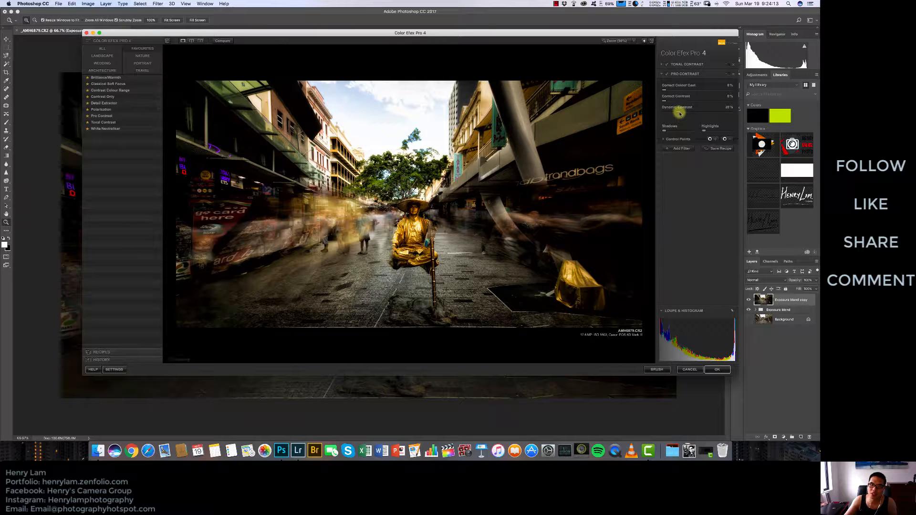
# Set the Pro Contrast filter's Dynamic Contrast to 24%.
pyautogui.moveTo(680, 113); pyautogui.dragTo(683, 113)
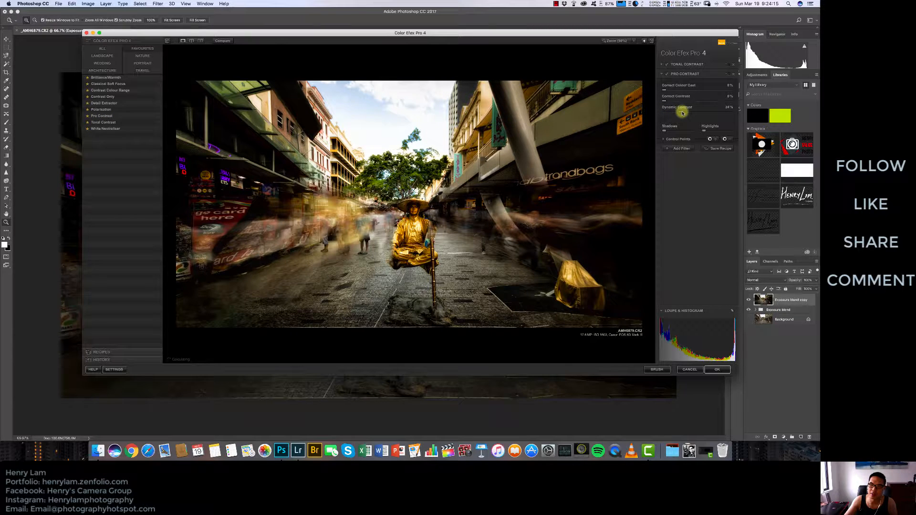
pyautogui.moveTo(677, 117); pyautogui.dragTo(680, 112)
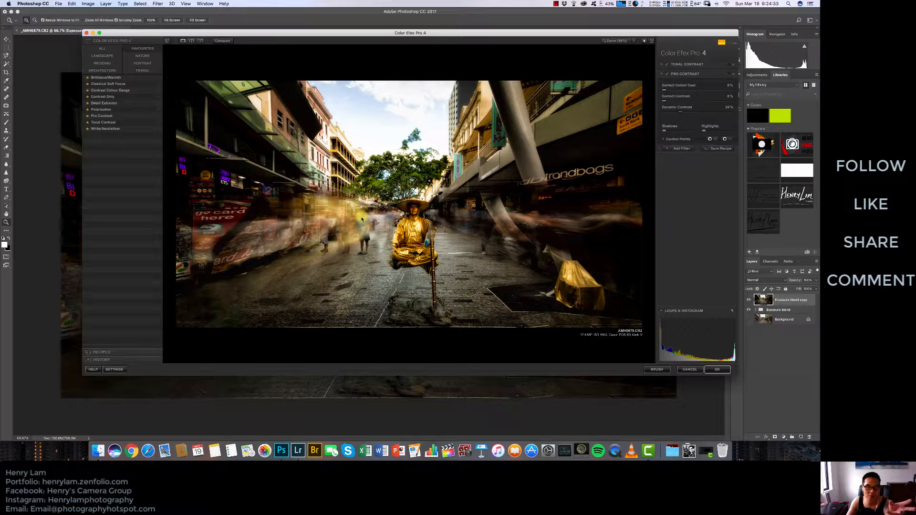
# Switch the second filter to Tonal Contrast and place a subtractive control point on the statue's chest.
pyautogui.click(111, 123)
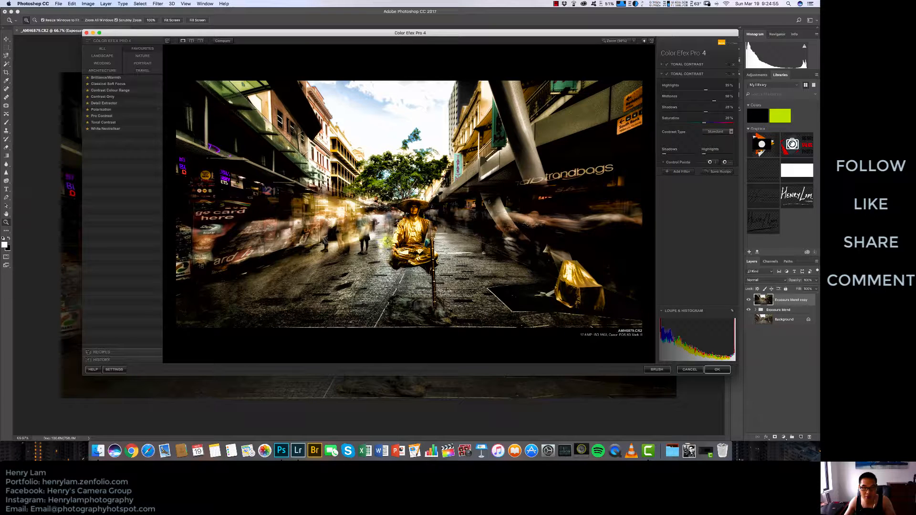
pyautogui.click(415, 209)
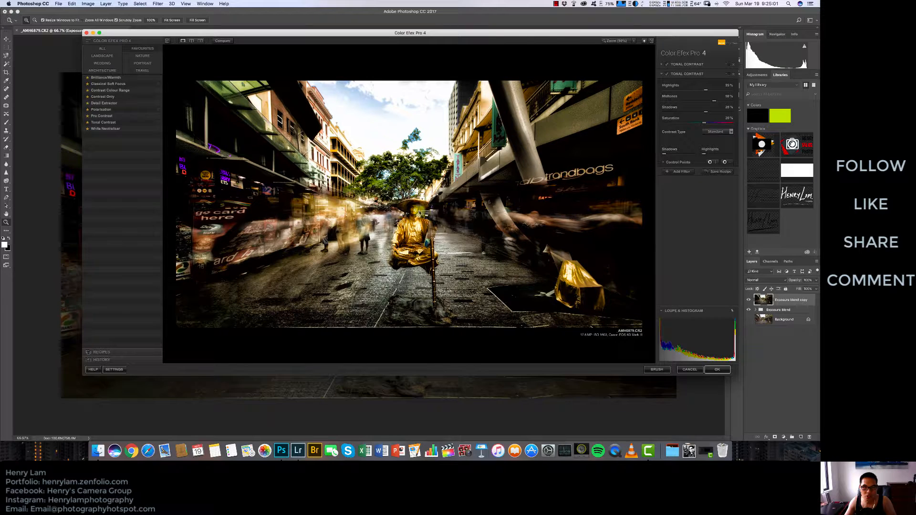
pyautogui.moveTo(415, 210); pyautogui.dragTo(414, 234)
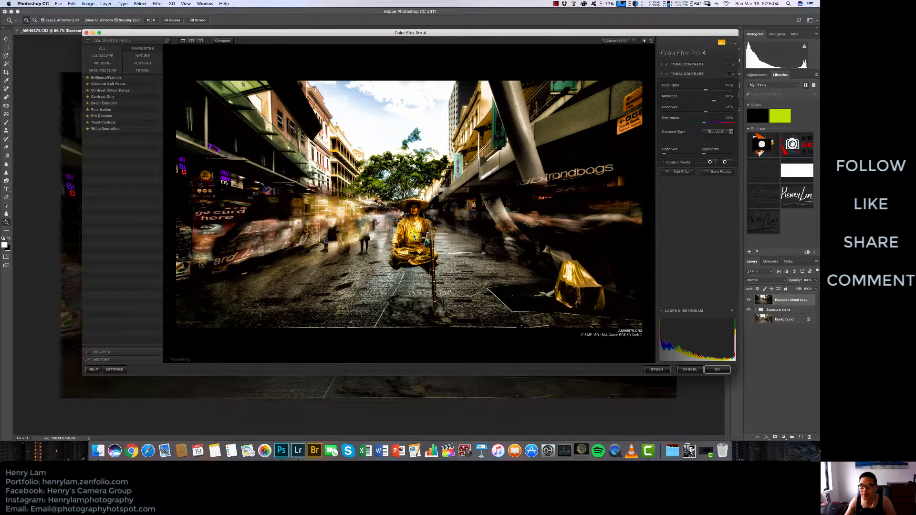
# Show the control point mask and spread three more subtractive control points over the statue's head, arm and lap.
pyautogui.click(668, 164)
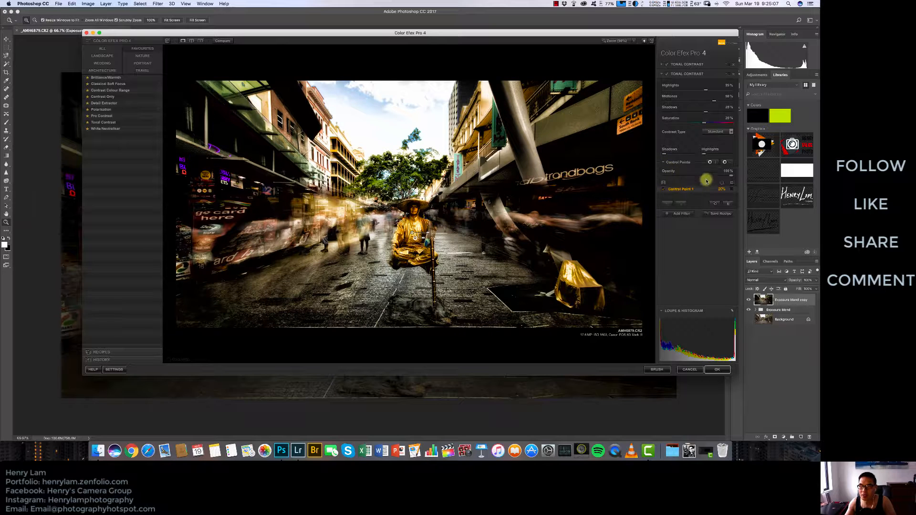
pyautogui.click(733, 190)
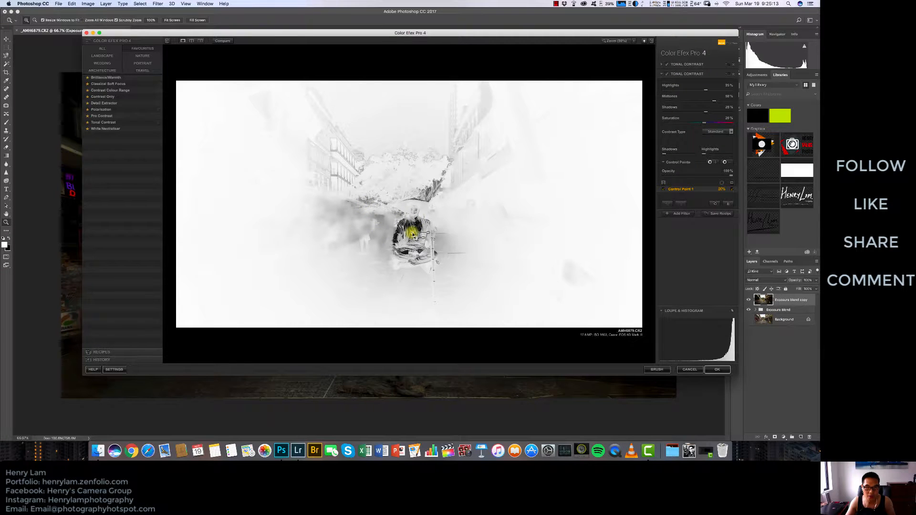
pyautogui.moveTo(413, 233); pyautogui.dragTo(416, 252)
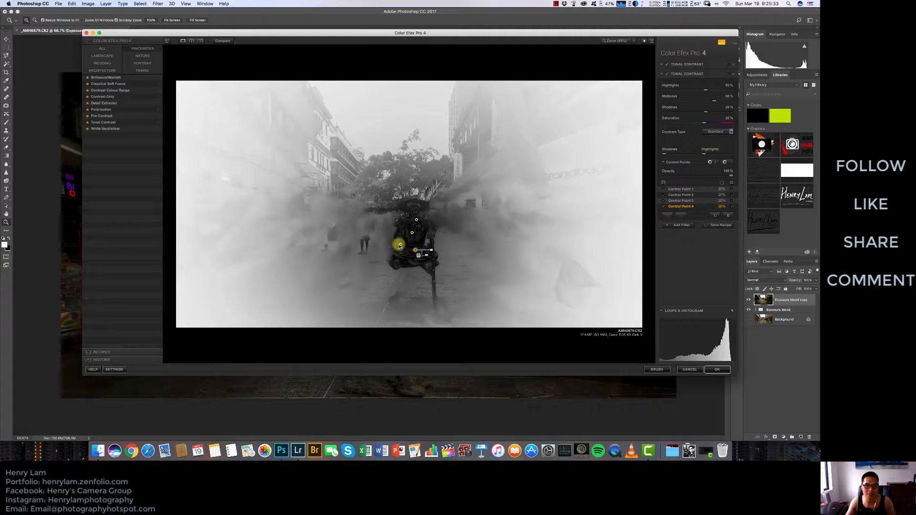
# Shrink and reposition three control points onto the statue's face and both knees so the mask hugs the figure.
pyautogui.moveTo(401, 245); pyautogui.dragTo(413, 212)
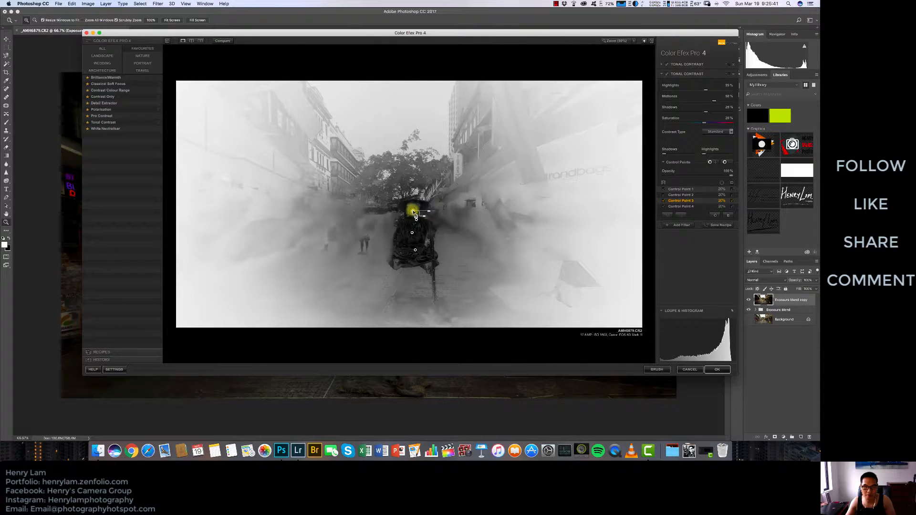
pyautogui.moveTo(429, 211); pyautogui.dragTo(420, 210)
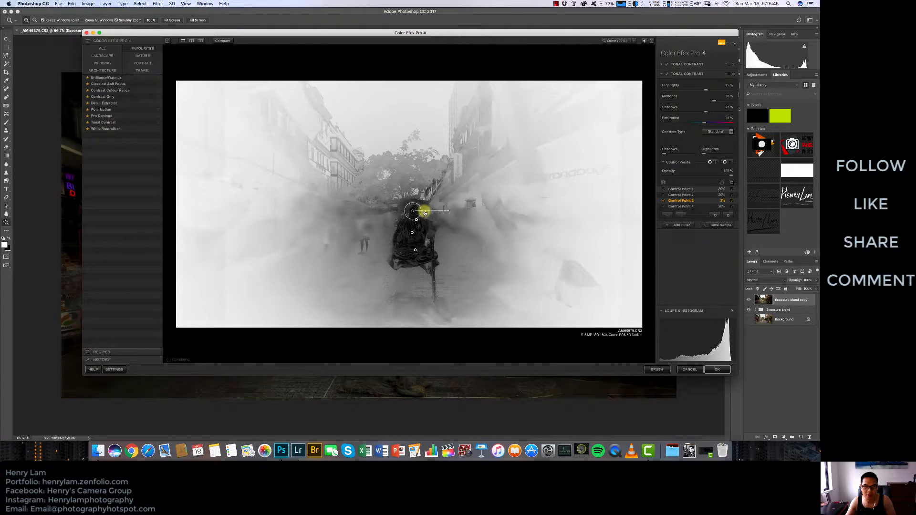
pyautogui.moveTo(411, 233); pyautogui.dragTo(418, 240)
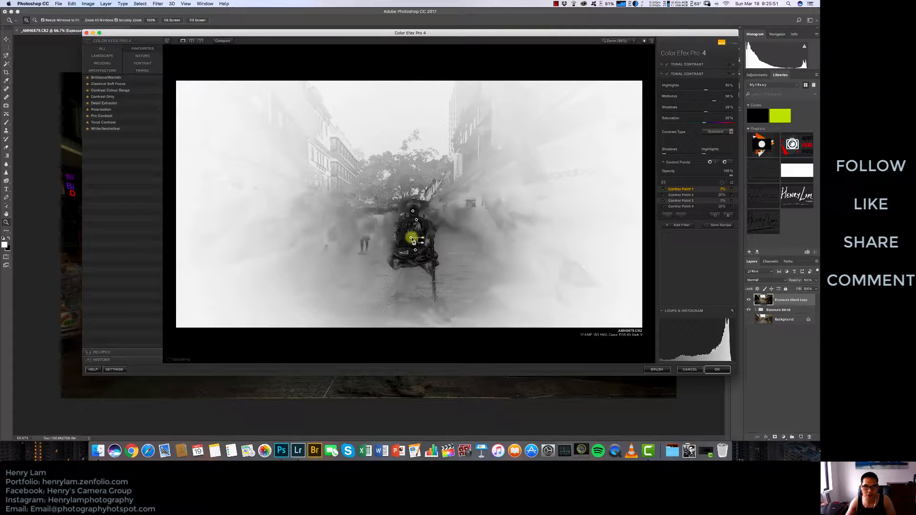
pyautogui.moveTo(411, 243); pyautogui.dragTo(438, 263)
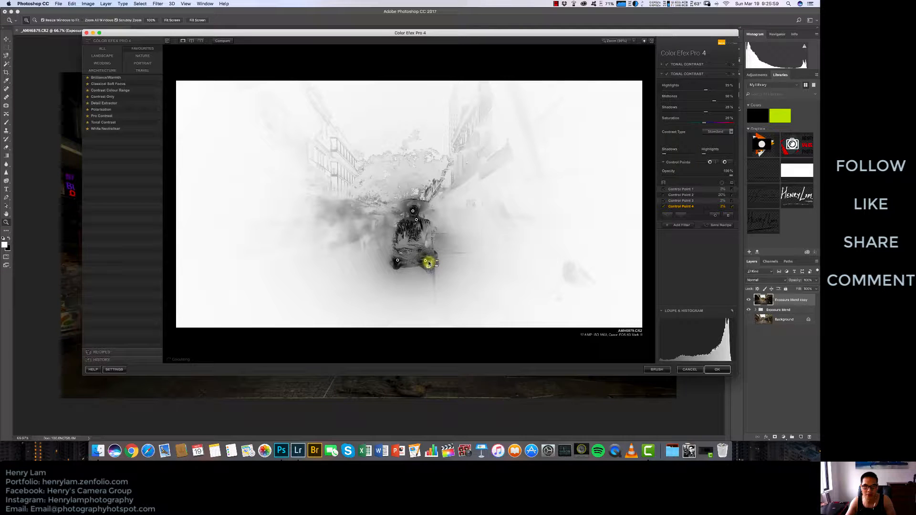
# Shrink the second control point, move it onto the torso, add three more small subtractive points there, and hide the mask.
pyautogui.moveTo(416, 220); pyautogui.dragTo(430, 230)
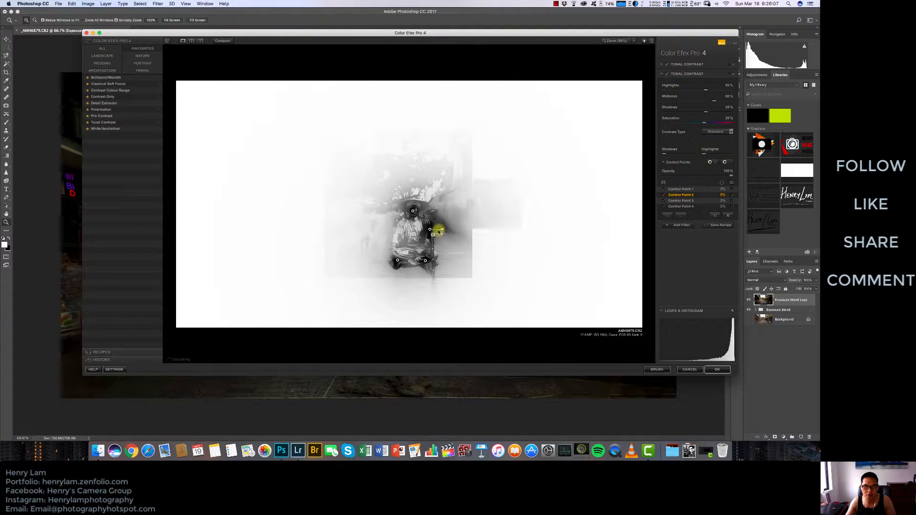
pyautogui.moveTo(429, 230); pyautogui.dragTo(421, 230)
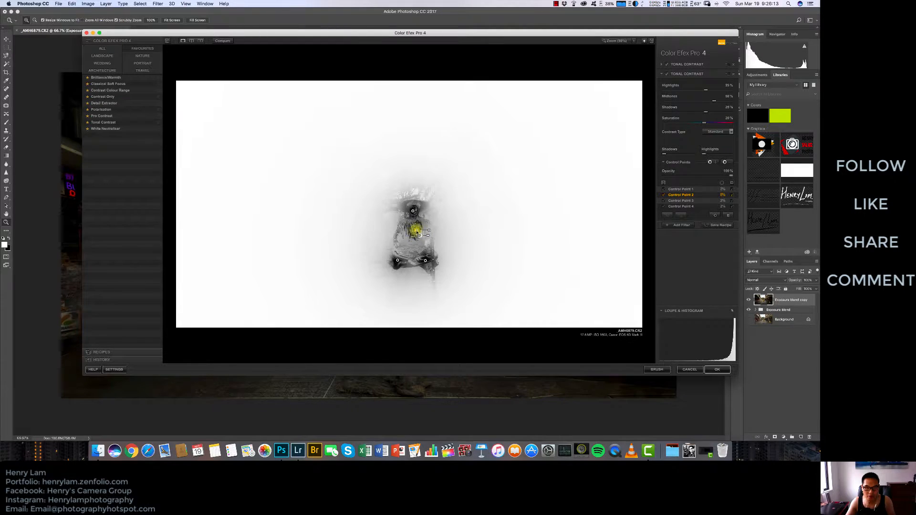
pyautogui.moveTo(417, 232)
pyautogui.mouseDown()
pyautogui.moveTo(431, 232)
pyautogui.moveTo(409, 243)
pyautogui.moveTo(405, 232)
pyautogui.mouseUp()
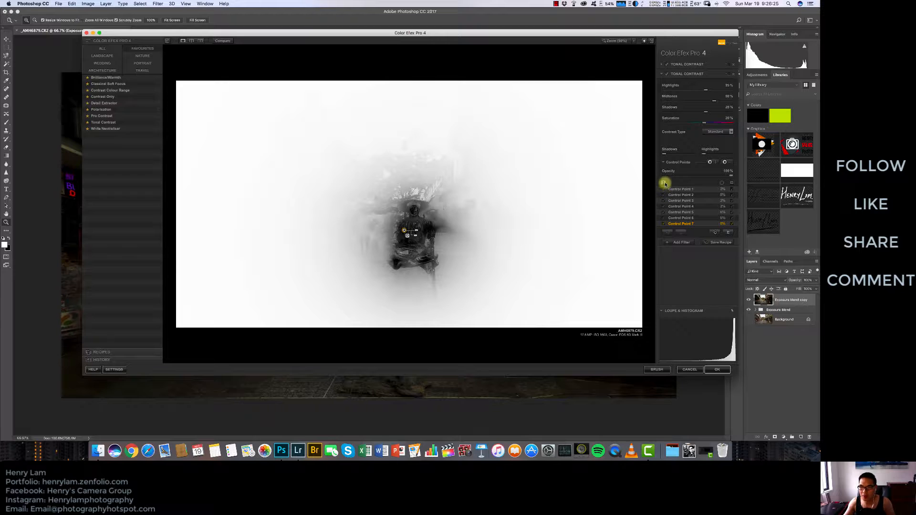
pyautogui.click(664, 183)
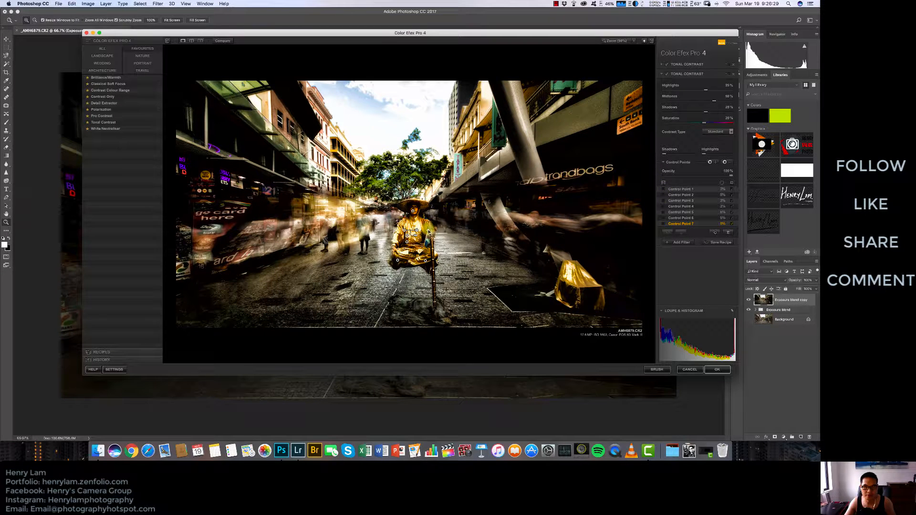
pyautogui.moveTo(428, 231)
pyautogui.mouseDown()
pyautogui.moveTo(429, 217)
pyautogui.moveTo(430, 227)
pyautogui.mouseUp()
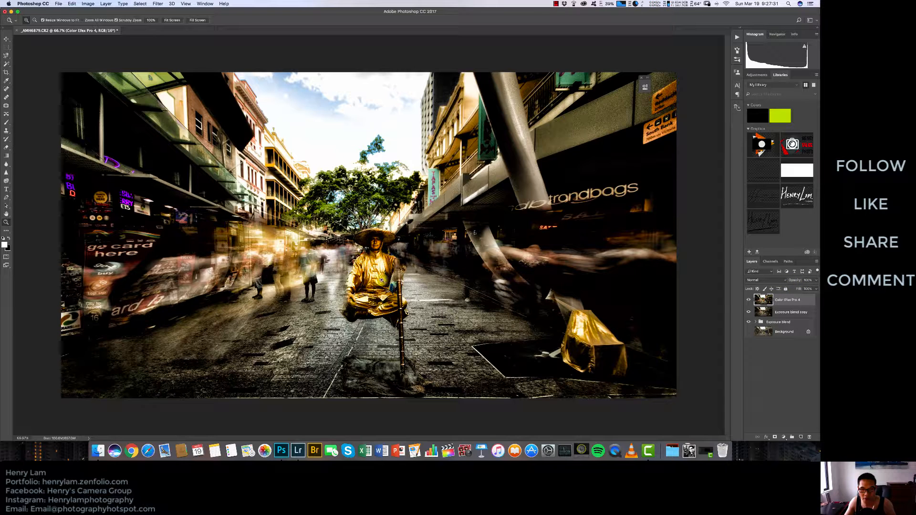
# Add a layer mask to the Color Efex Pro 4 layer and paint black over the statue's head and chest.
pyautogui.click(775, 437)
pyautogui.press('b')
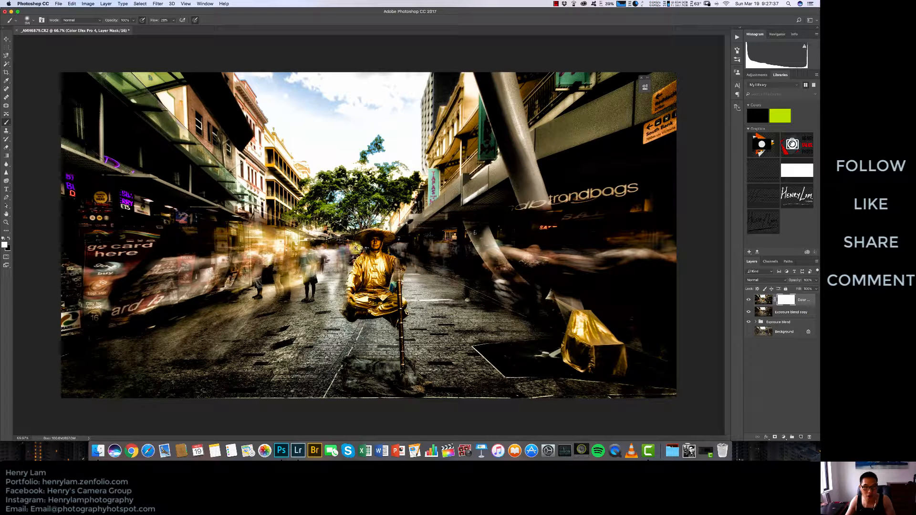
pyautogui.press(']')
pyautogui.press(']')
pyautogui.press(']')
pyautogui.press(']')
pyautogui.press(']')
pyautogui.press(']')
pyautogui.press(']')
pyautogui.press('x')
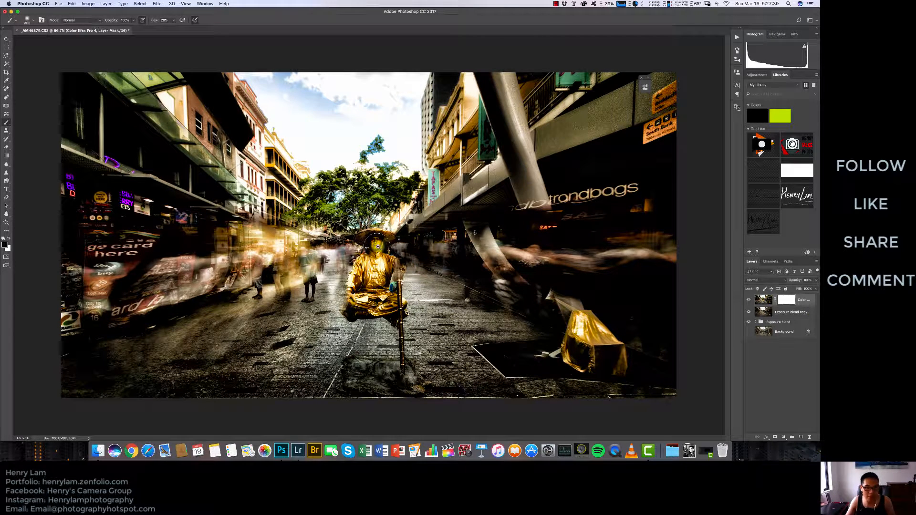
pyautogui.moveTo(371, 238)
pyautogui.mouseDown()
pyautogui.moveTo(377, 260)
pyautogui.moveTo(358, 281)
pyautogui.moveTo(390, 287)
pyautogui.moveTo(394, 298)
pyautogui.moveTo(356, 308)
pyautogui.moveTo(389, 299)
pyautogui.moveTo(399, 317)
pyautogui.moveTo(384, 285)
pyautogui.moveTo(403, 267)
pyautogui.moveTo(395, 260)
pyautogui.moveTo(403, 263)
pyautogui.moveTo(356, 272)
pyautogui.moveTo(375, 256)
pyautogui.moveTo(364, 239)
pyautogui.moveTo(393, 240)
pyautogui.moveTo(367, 236)
pyautogui.moveTo(392, 270)
pyautogui.moveTo(403, 266)
pyautogui.moveTo(385, 266)
pyautogui.moveTo(390, 297)
pyautogui.moveTo(384, 269)
pyautogui.mouseUp()
pyautogui.press('z')
pyautogui.press('b')
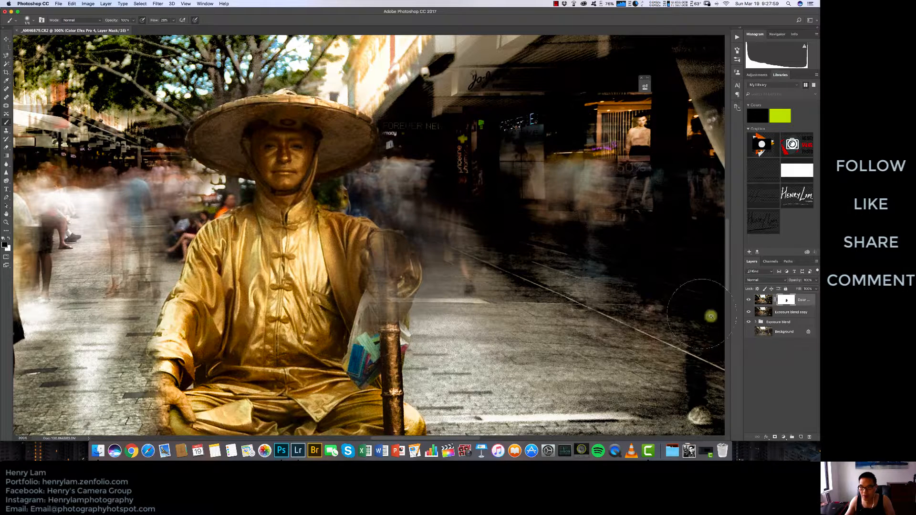
# Reselect the Color Efex Pro 4 layer's mask and paint black over the statue's knee and arm.
pyautogui.click(764, 312)
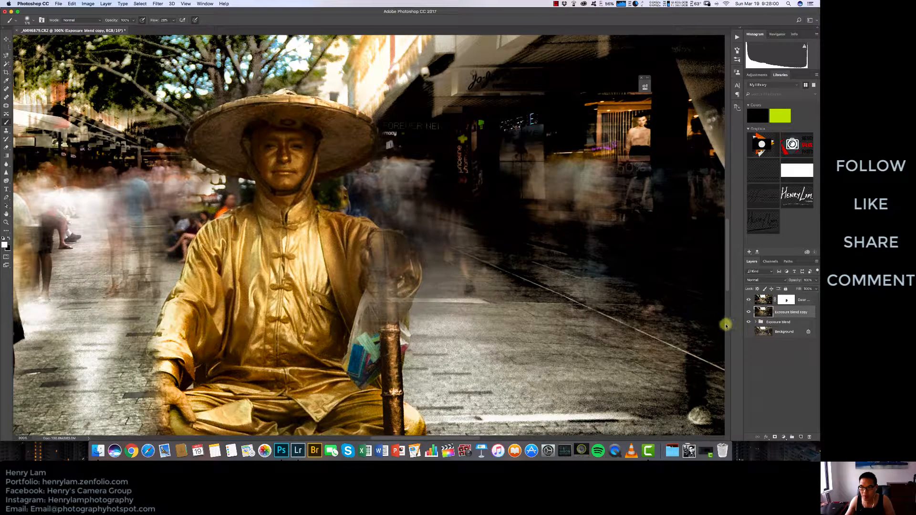
pyautogui.press('z')
pyautogui.keyDown('alt'); pyautogui.click(291, 236); pyautogui.keyUp('alt')
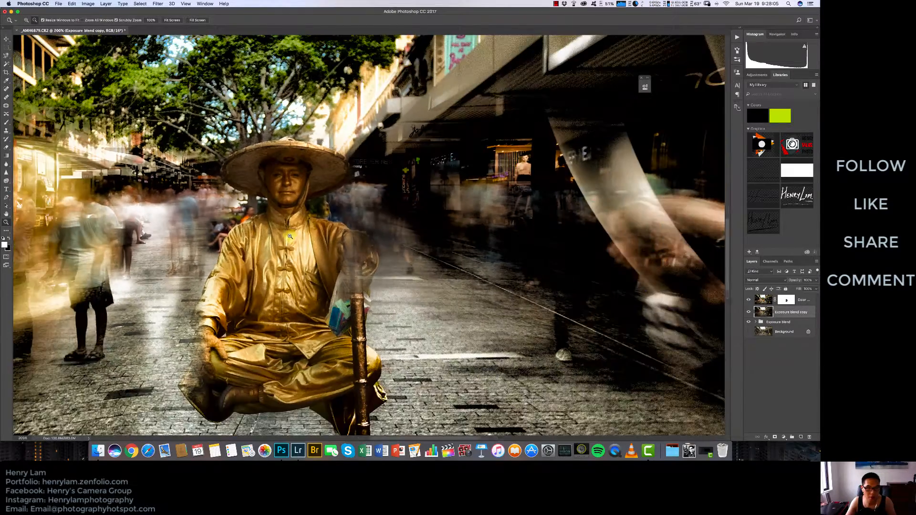
pyautogui.keyDown('alt'); pyautogui.click(290, 235); pyautogui.keyUp('alt')
pyautogui.press('b')
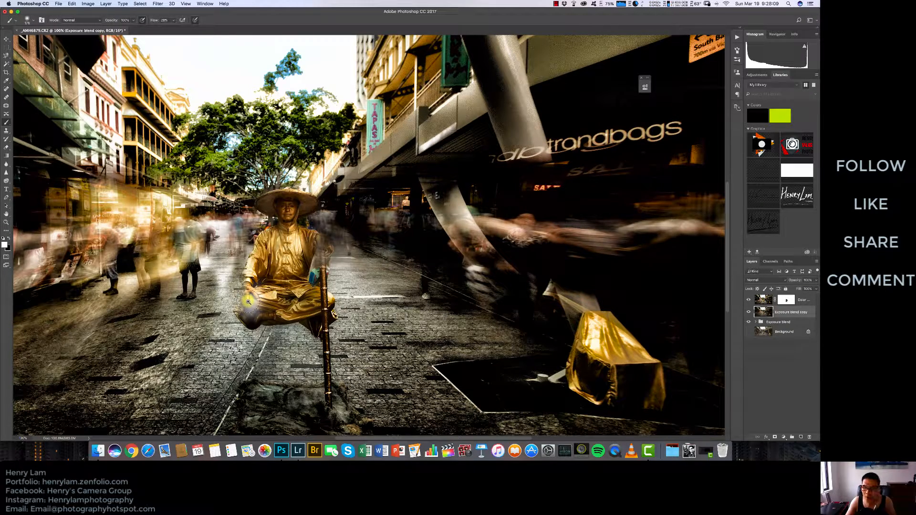
pyautogui.click(786, 300)
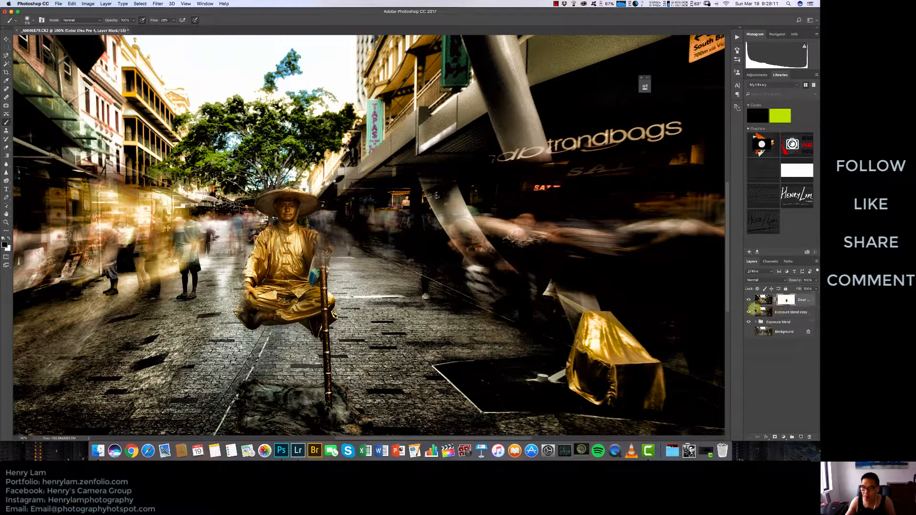
pyautogui.press('x')
pyautogui.moveTo(250, 289)
pyautogui.mouseDown()
pyautogui.moveTo(260, 318)
pyautogui.moveTo(246, 285)
pyautogui.moveTo(253, 307)
pyautogui.moveTo(245, 314)
pyautogui.moveTo(243, 301)
pyautogui.moveTo(267, 258)
pyautogui.mouseUp()
# Enlarge the brush and paint black on the mask over the statue from face to waist.
pyautogui.press(']')
pyautogui.press(']')
pyautogui.press(']')
pyautogui.press(']')
pyautogui.press(']')
pyautogui.press(']')
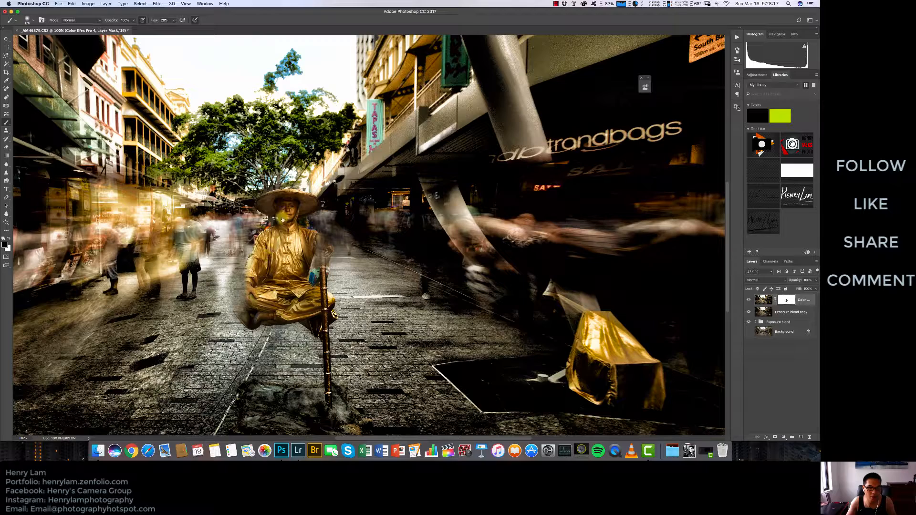
pyautogui.moveTo(282, 219)
pyautogui.mouseDown()
pyautogui.moveTo(271, 227)
pyautogui.moveTo(290, 225)
pyautogui.moveTo(278, 290)
pyautogui.moveTo(296, 306)
pyautogui.moveTo(310, 285)
pyautogui.moveTo(304, 276)
pyautogui.mouseUp()
# Switch the paint colour to white and shrink the brush for refining the mask around the statue.
pyautogui.press('x')
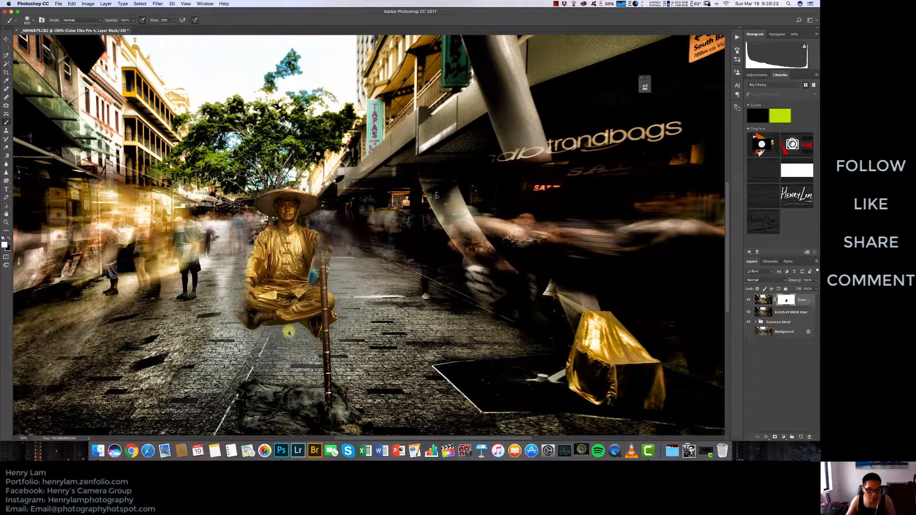
pyautogui.press('[')
pyautogui.press('[')
pyautogui.press('[')
pyautogui.press('[')
pyautogui.press('[')
pyautogui.press('[')
pyautogui.press('[')
pyautogui.press('[')
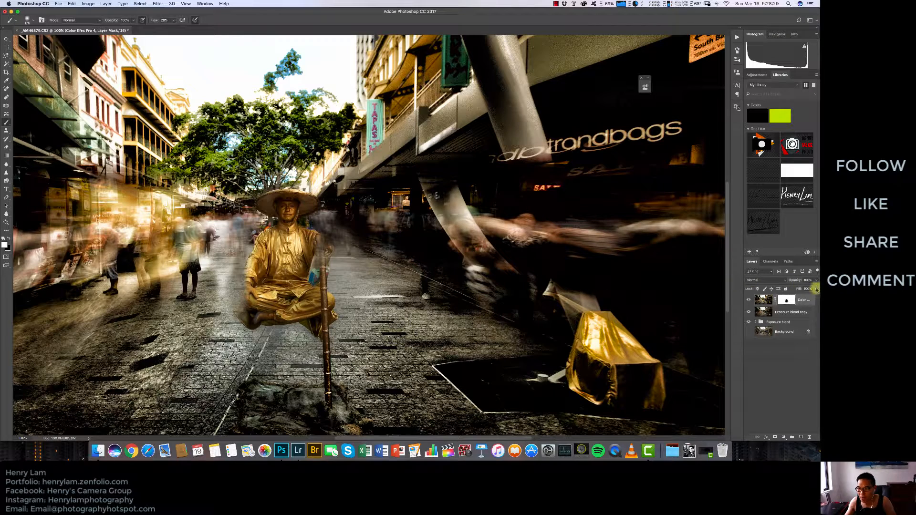
# Reduce the opacity of the Color Efex Pro 4 layer to soften the filter effect.
pyautogui.click(815, 281)
pyautogui.moveTo(802, 289); pyautogui.dragTo(792, 295)
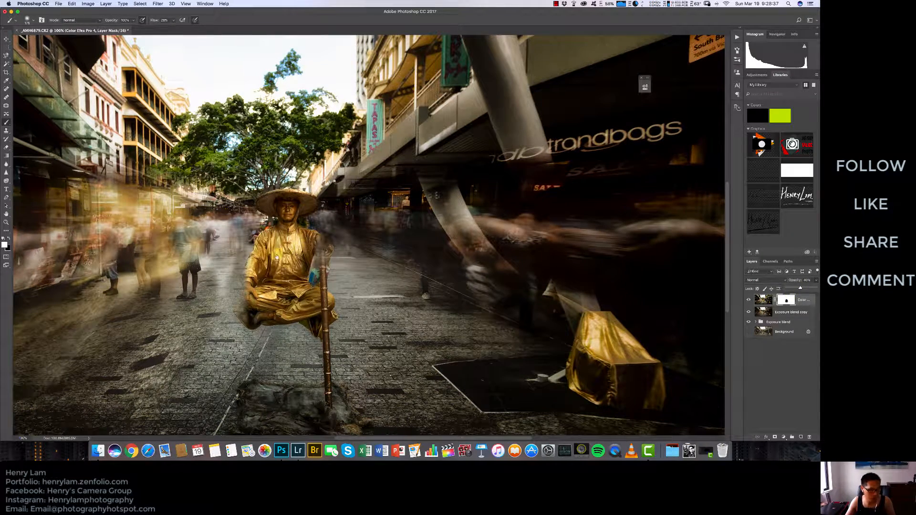
pyautogui.press('z')
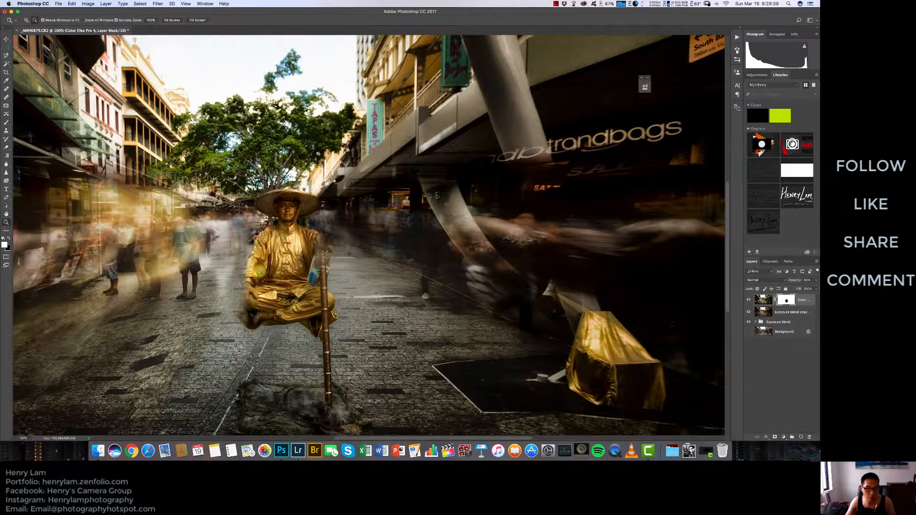
pyautogui.keyDown('alt'); pyautogui.click(260, 272); pyautogui.keyUp('alt')
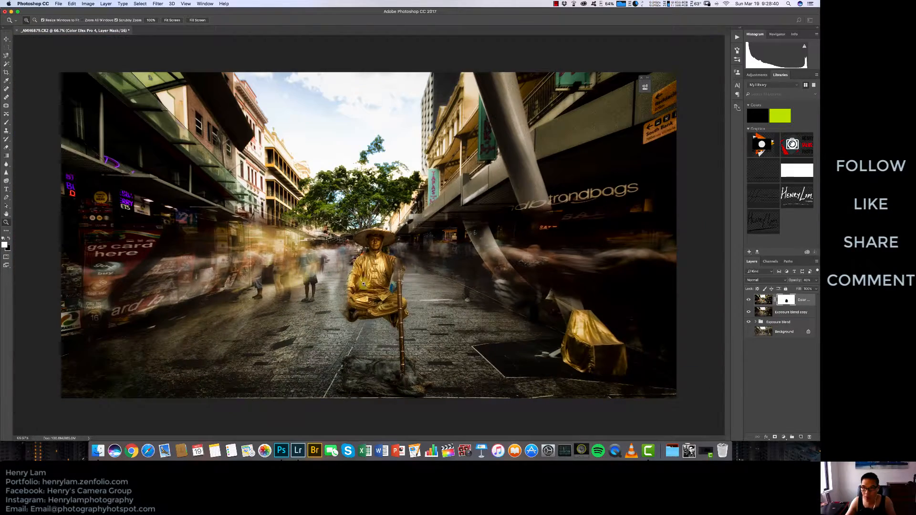
# Compare the image with the two filtered layers hidden and shown, and inspect the statue's edges up close.
pyautogui.click(748, 312)
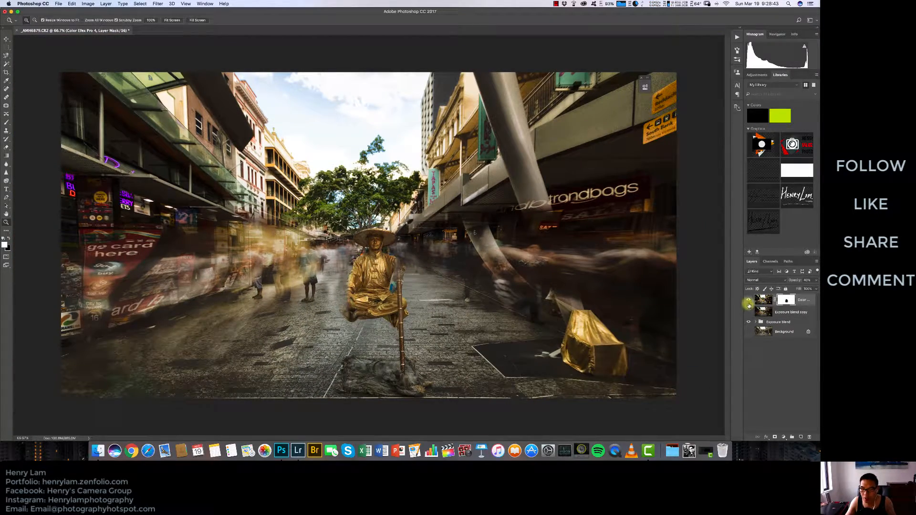
pyautogui.click(748, 300)
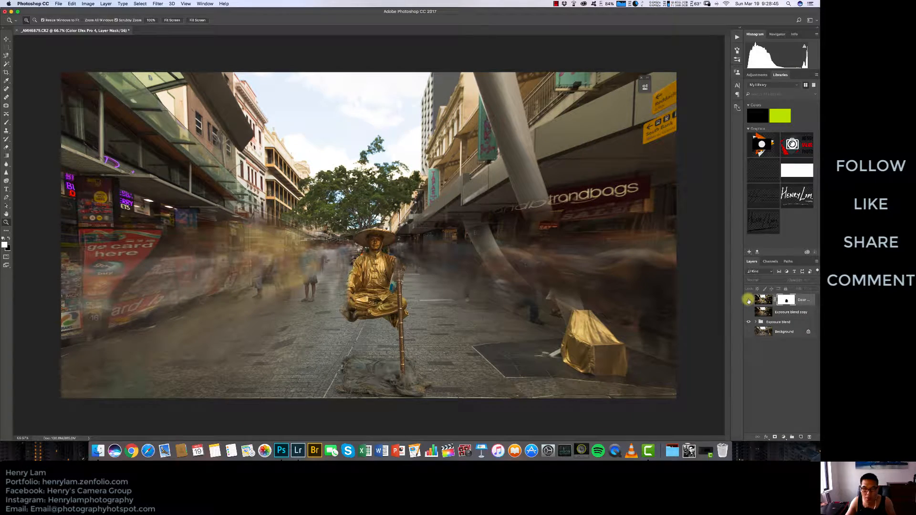
pyautogui.click(748, 300)
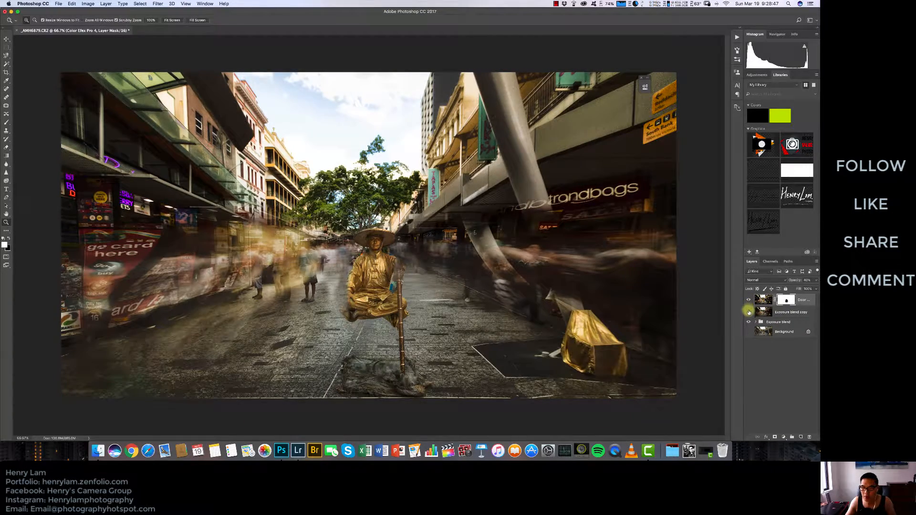
pyautogui.click(749, 311)
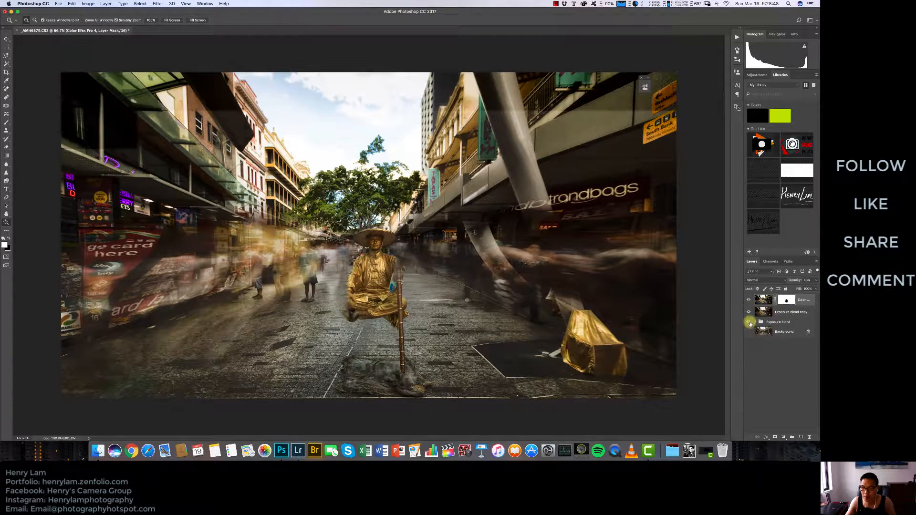
pyautogui.click(385, 268)
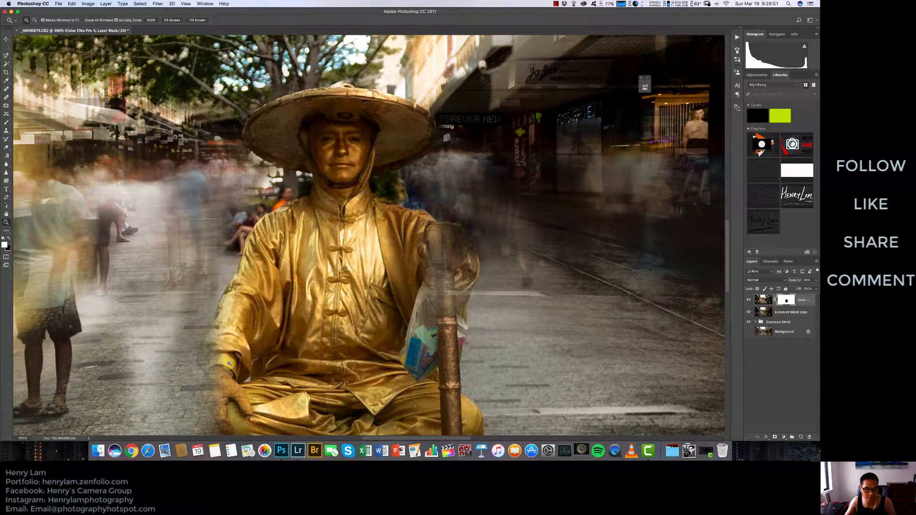
pyautogui.click(753, 324)
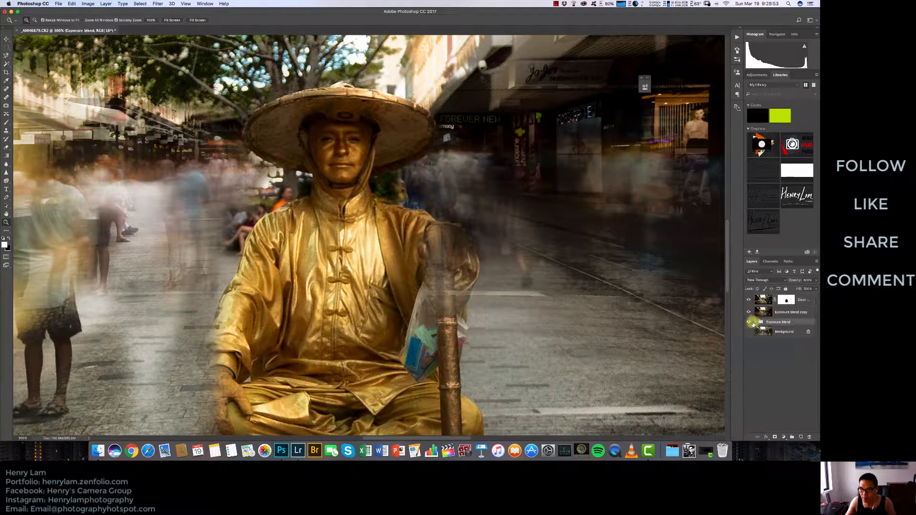
pyautogui.keyDown('alt'); pyautogui.click(333, 246); pyautogui.keyUp('alt')
pyautogui.keyDown('alt'); pyautogui.click(336, 244); pyautogui.keyUp('alt')
pyautogui.keyDown('alt'); pyautogui.click(329, 245); pyautogui.keyUp('alt')
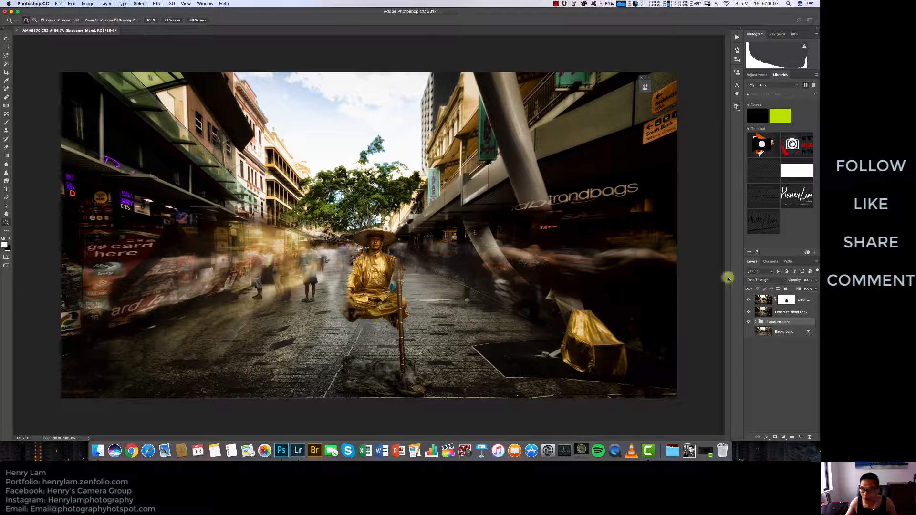
# Delete the masked Color Efex Pro 4 layer, leaving the Exposure blend copy as the top layer.
pyautogui.moveTo(763, 300); pyautogui.dragTo(809, 437)
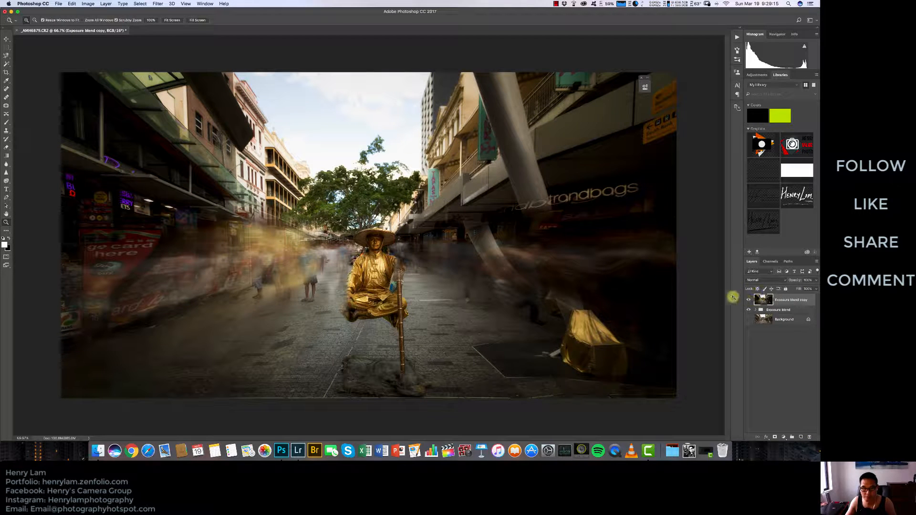
pyautogui.click(372, 252)
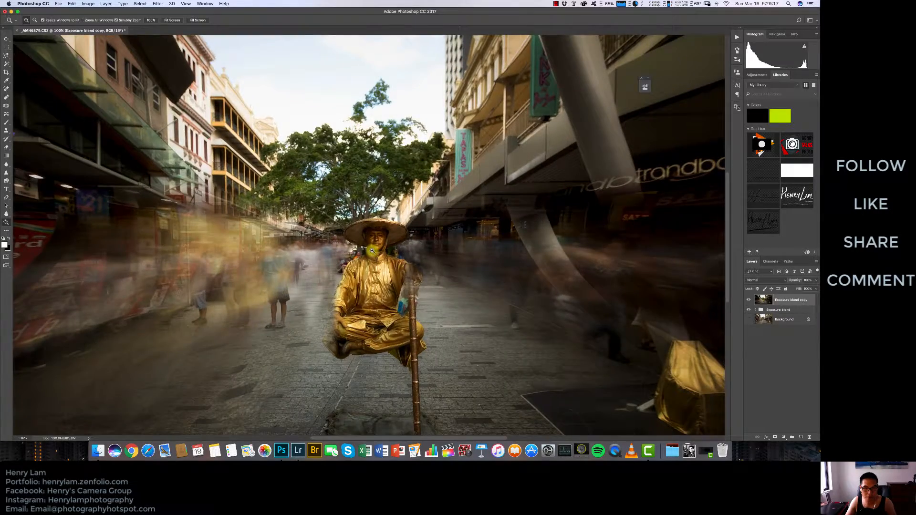
pyautogui.click(372, 251)
pyautogui.keyDown('alt'); pyautogui.click(368, 255); pyautogui.keyUp('alt')
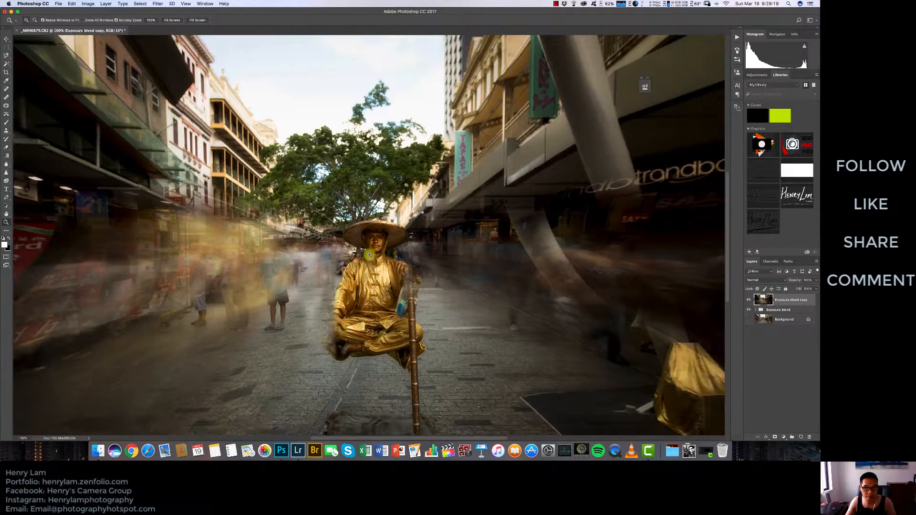
# Open the Exposure blend copy layer in Color Efex Pro 4 again.
pyautogui.click(159, 4)
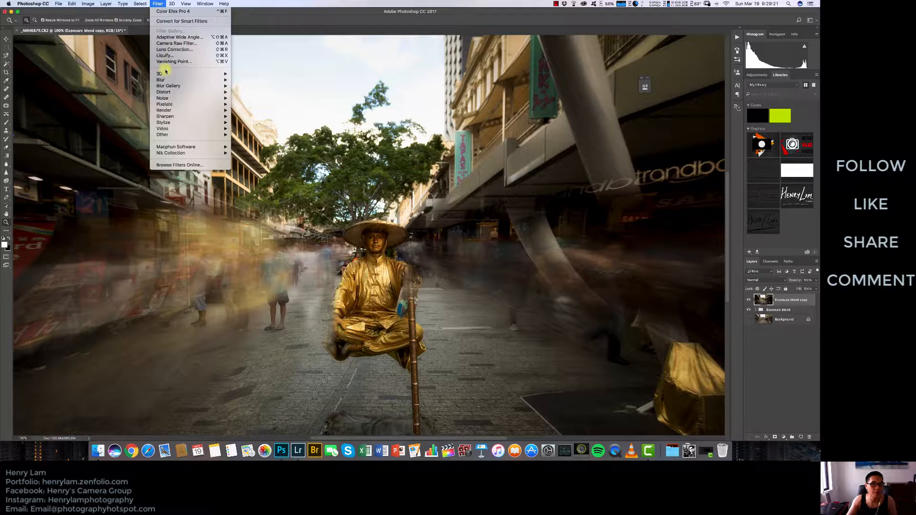
pyautogui.moveTo(172, 153)
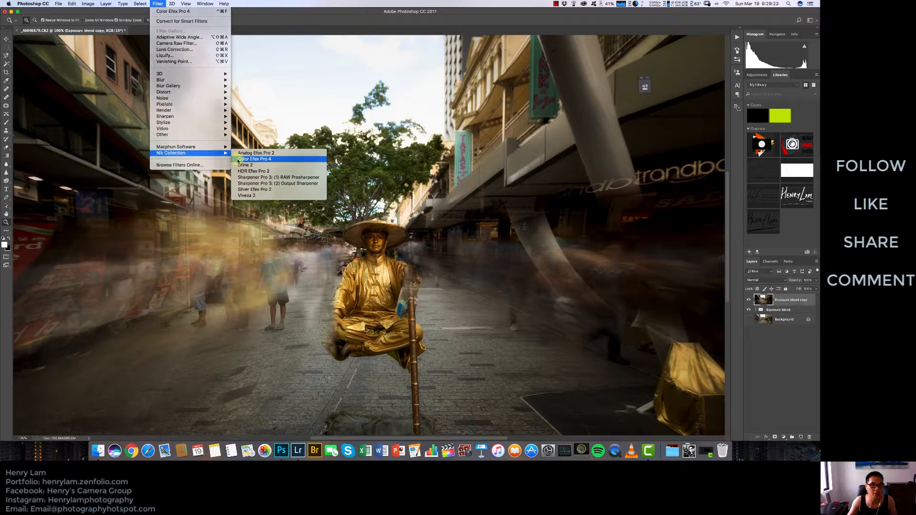
pyautogui.click(255, 159)
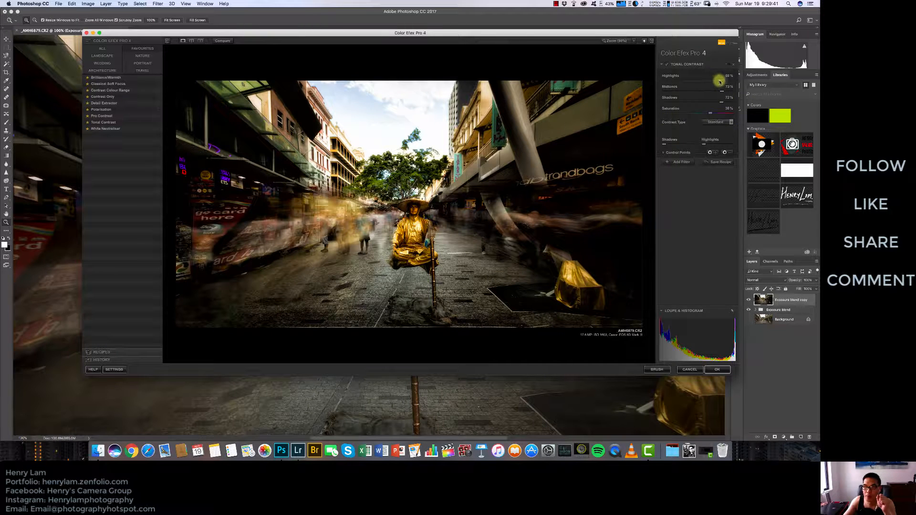
# Reduce the Tonal Contrast filter to 42% highlights and 37% shadows with lower midtones, and apply it.
pyautogui.moveTo(713, 82)
pyautogui.mouseDown()
pyautogui.moveTo(710, 103)
pyautogui.moveTo(713, 91)
pyautogui.mouseUp()
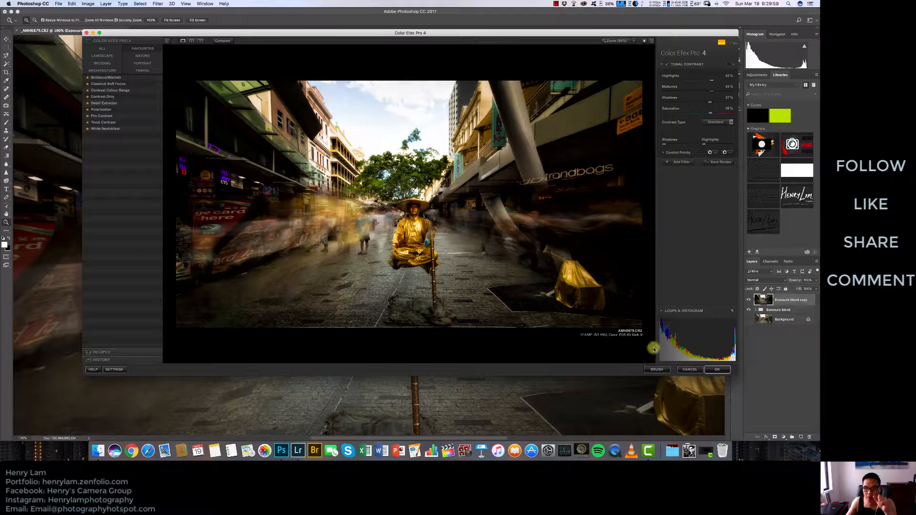
pyautogui.click(700, 372)
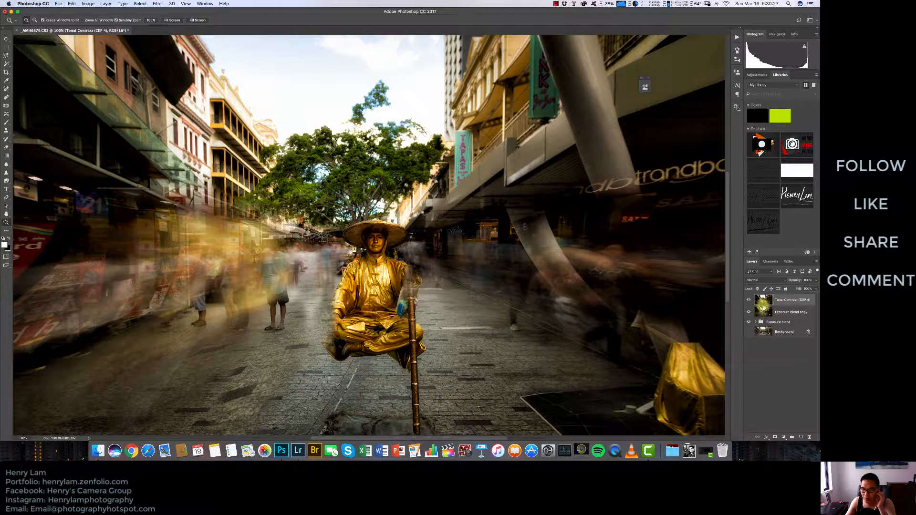
# Delete the Tonal Contrast (CEP 4) layer and the Exposure blend copy layer.
pyautogui.moveTo(763, 300); pyautogui.dragTo(810, 437)
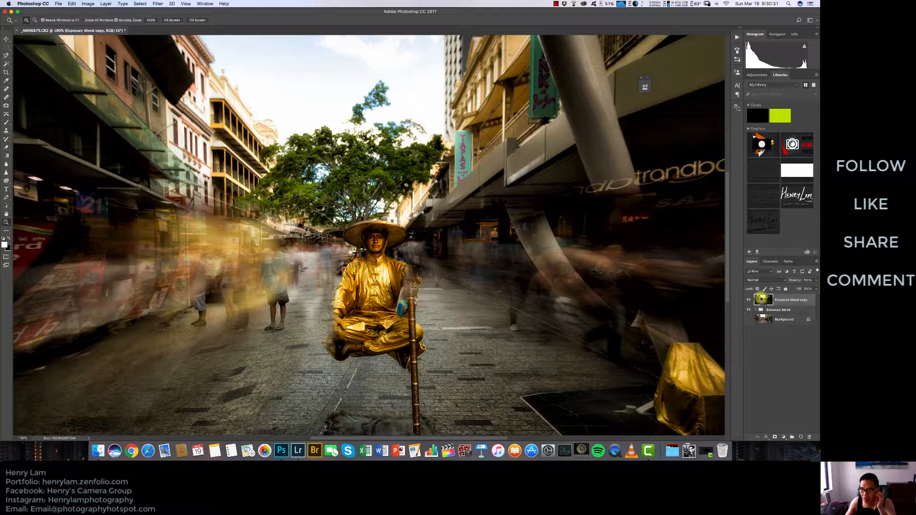
pyautogui.moveTo(767, 301); pyautogui.dragTo(809, 438)
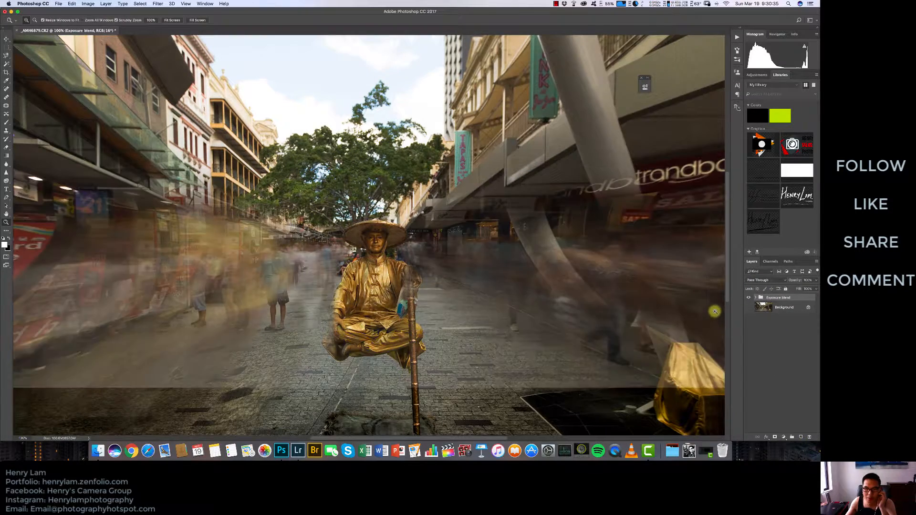
# Select the Central layer inside the Exposure blend group and ready a smaller brush at the statue's sleeve.
pyautogui.click(755, 298)
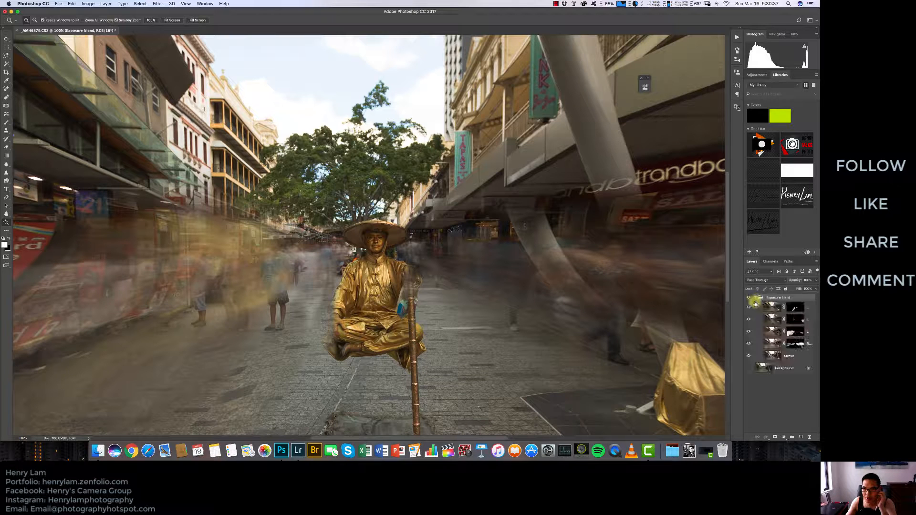
pyautogui.click(763, 309)
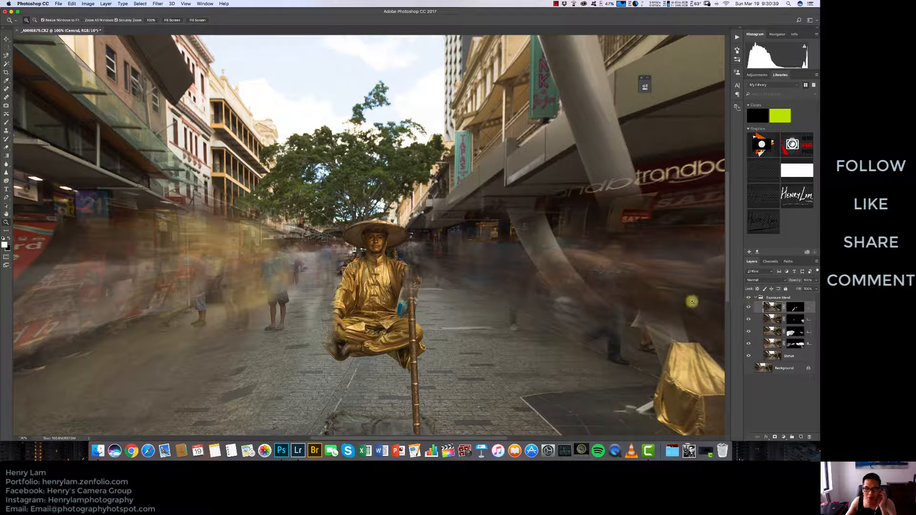
pyautogui.click(344, 309)
pyautogui.click(343, 308)
pyautogui.press('b')
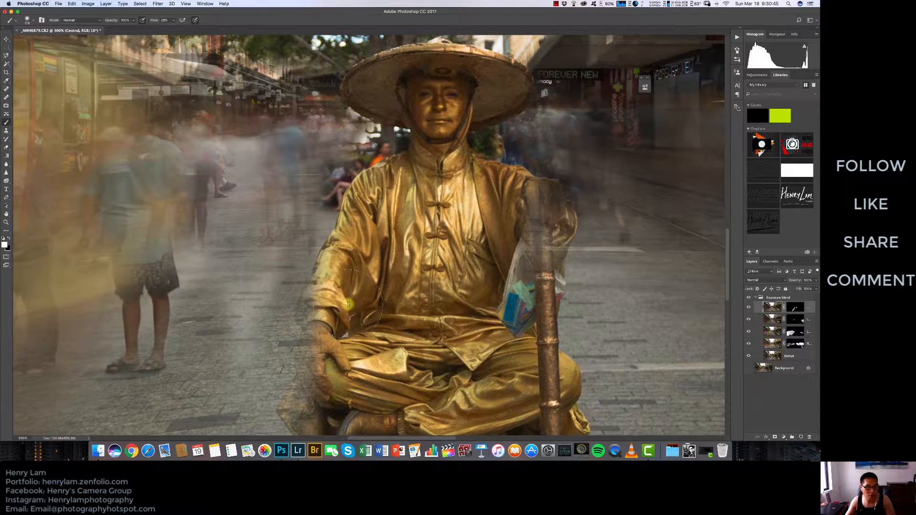
pyautogui.press('[')
pyautogui.press('[')
# Try a white brush stroke over the statue's cuff on the Central layer's image, and undo the stroke.
pyautogui.moveTo(325, 321); pyautogui.dragTo(324, 310)
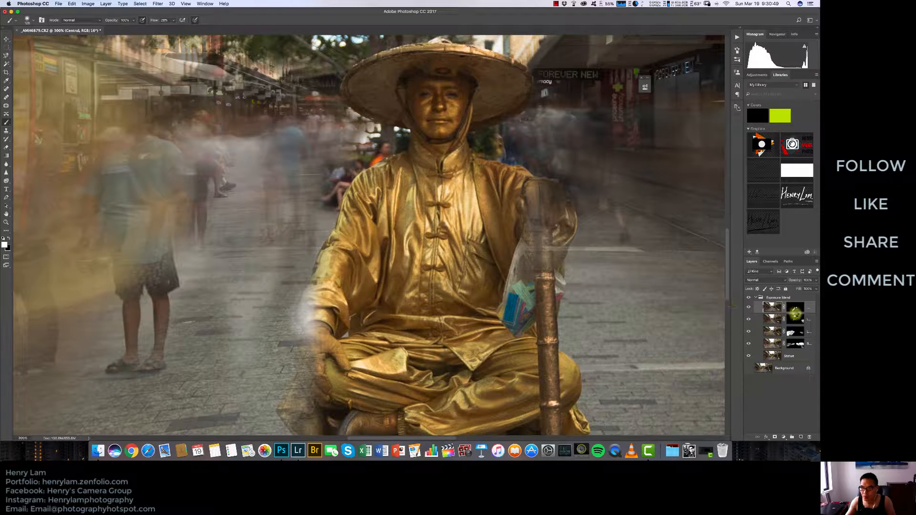
pyautogui.hotkey('ctrl', 'z')
# Paint black on the Central layer's mask over the statue's arms, hands, robe edges and cane to bring back the solid figure.
pyautogui.click(795, 308)
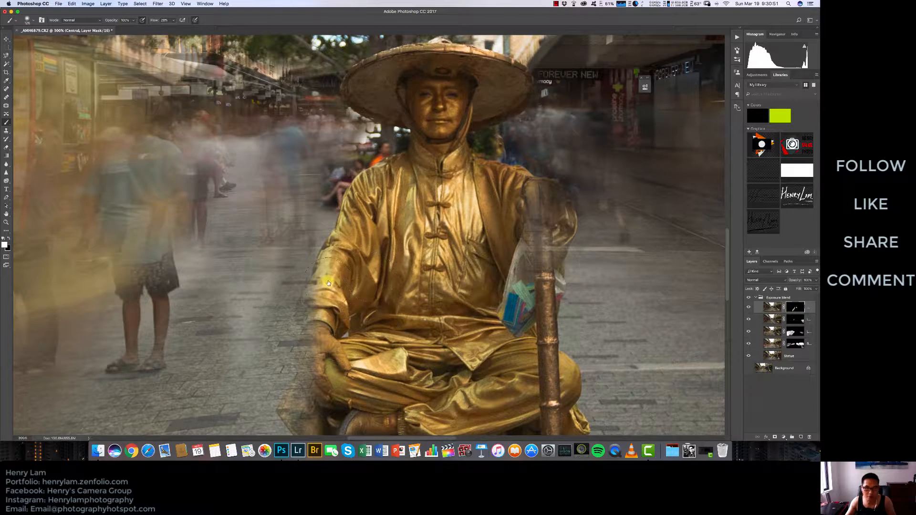
pyautogui.press('x')
pyautogui.moveTo(332, 276)
pyautogui.mouseDown()
pyautogui.moveTo(309, 334)
pyautogui.moveTo(321, 374)
pyautogui.moveTo(305, 401)
pyautogui.moveTo(349, 400)
pyautogui.moveTo(511, 239)
pyautogui.moveTo(547, 232)
pyautogui.moveTo(545, 251)
pyautogui.moveTo(553, 237)
pyautogui.moveTo(545, 206)
pyautogui.moveTo(496, 172)
pyautogui.moveTo(456, 175)
pyautogui.moveTo(466, 105)
pyautogui.moveTo(502, 90)
pyautogui.moveTo(478, 81)
pyautogui.moveTo(375, 92)
pyautogui.moveTo(429, 75)
pyautogui.moveTo(406, 164)
pyautogui.moveTo(359, 232)
pyautogui.moveTo(347, 221)
pyautogui.moveTo(352, 246)
pyautogui.moveTo(326, 314)
pyautogui.moveTo(319, 371)
pyautogui.mouseUp()
pyautogui.scroll(-3, 320, 367)
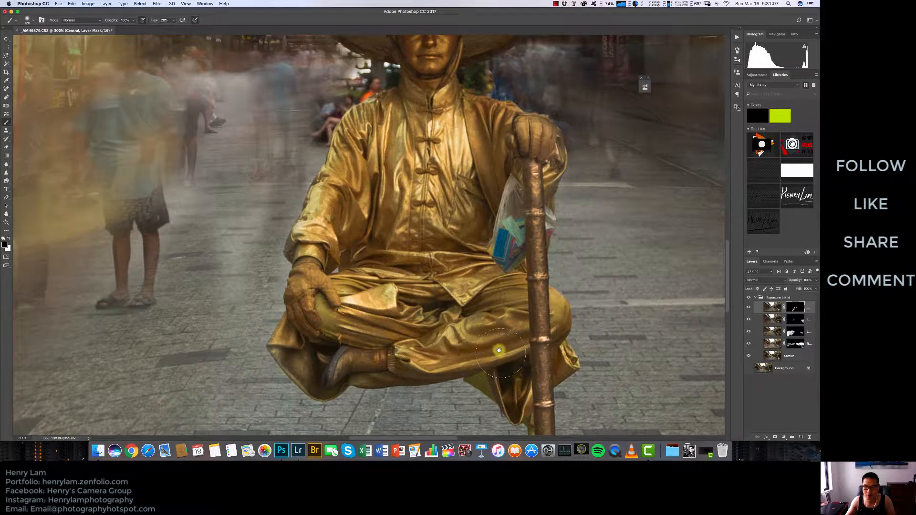
pyautogui.scroll(3, 458, 339)
pyautogui.scroll(3, 457, 340)
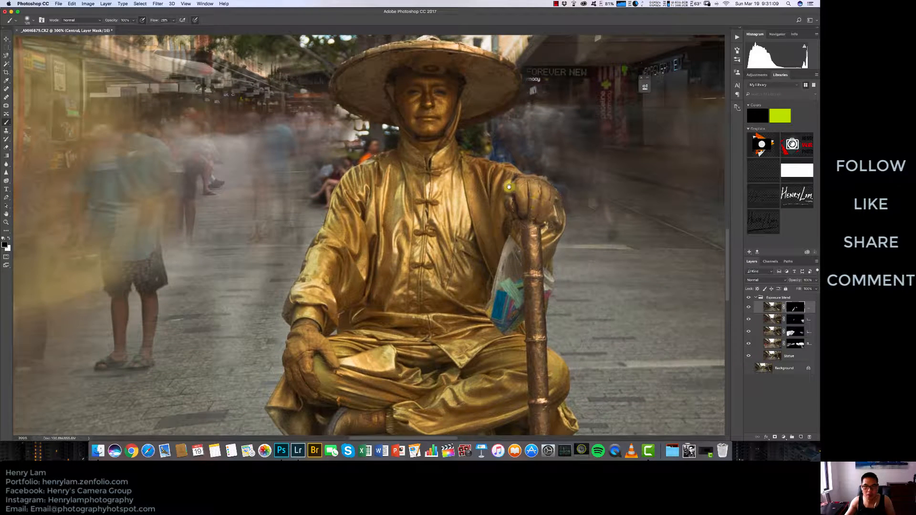
pyautogui.scroll(1, 430, 81)
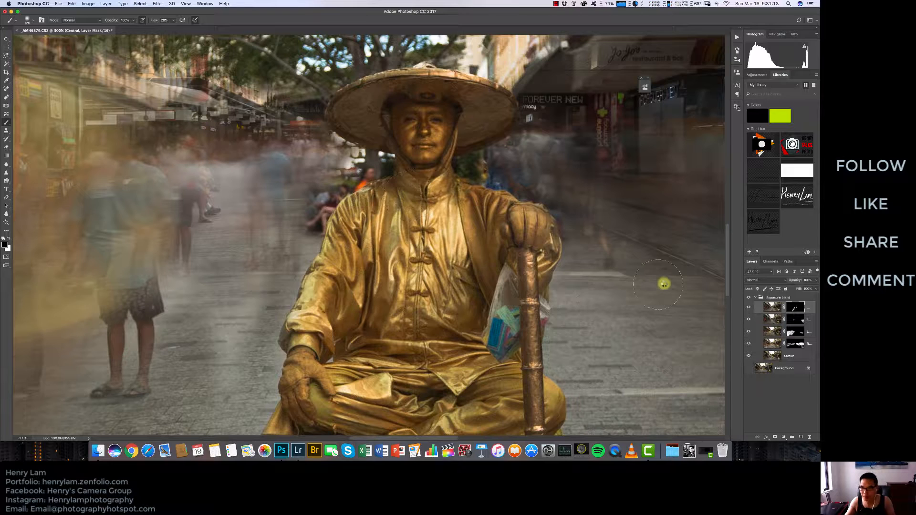
# Duplicate the Exposure blend group and merge the copy into a single layer.
pyautogui.click(756, 298)
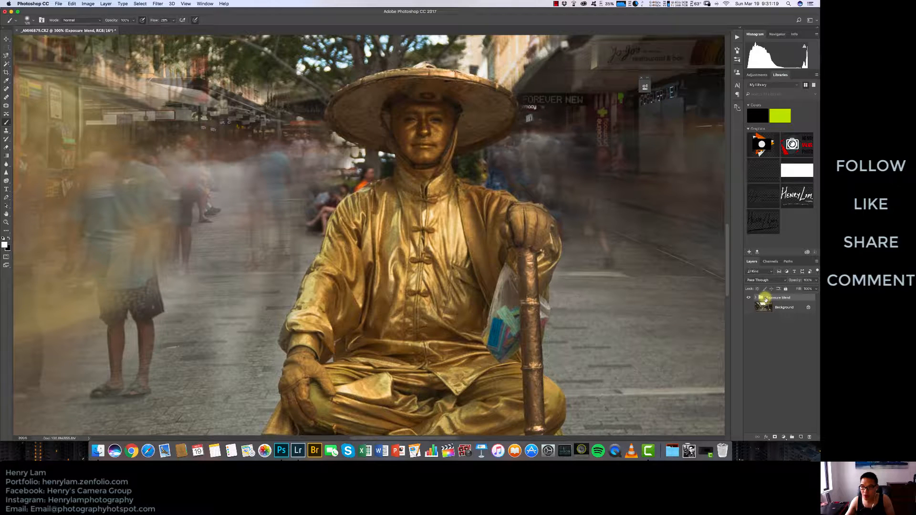
pyautogui.press('super+j')
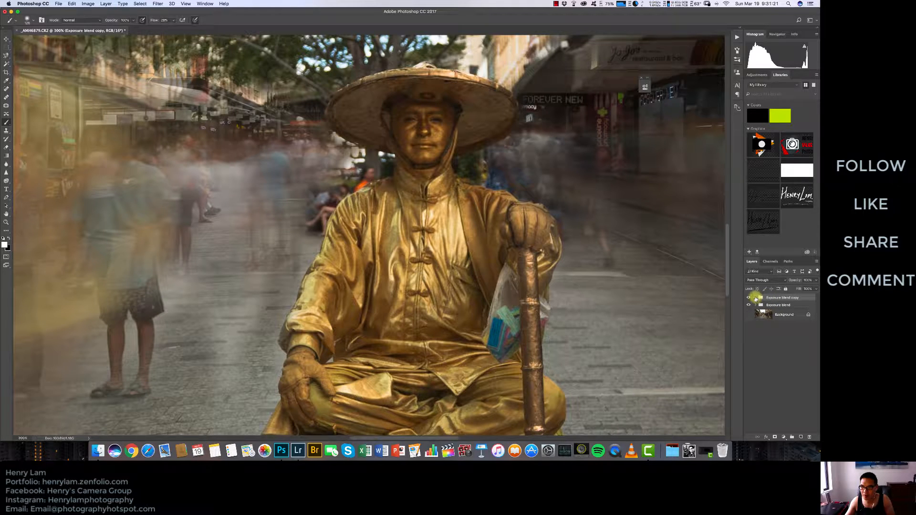
pyautogui.click(756, 299)
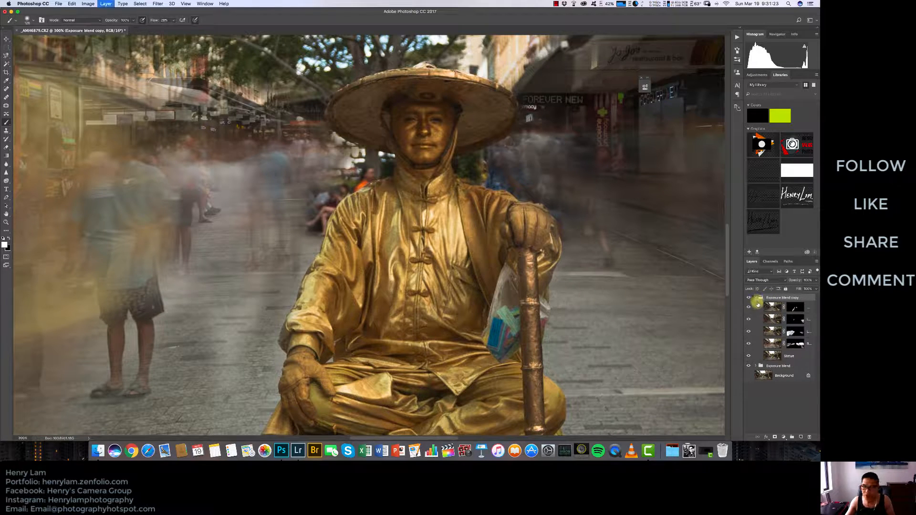
pyautogui.press('super+e')
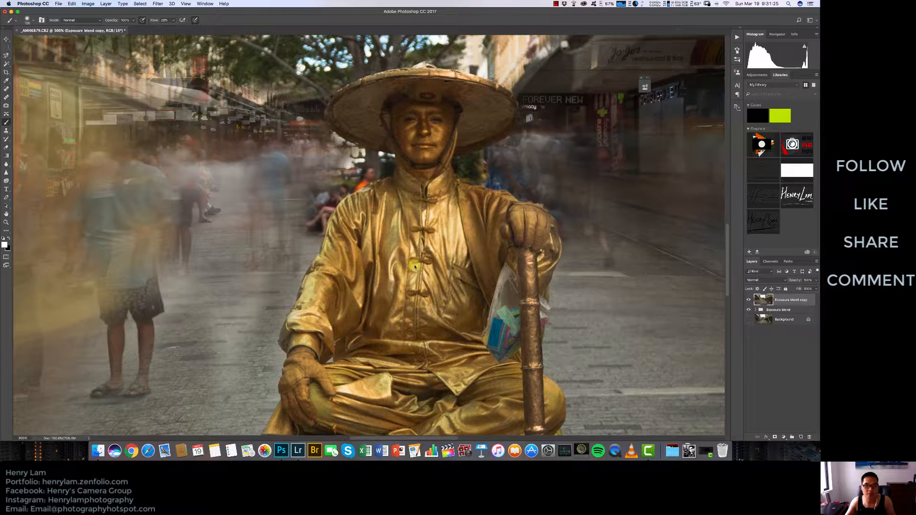
# Run the Luminar filter on the merged copy with the Center of Attention preset and apply it.
pyautogui.press('z')
pyautogui.keyDown('alt'); pyautogui.click(415, 266); pyautogui.keyUp('alt')
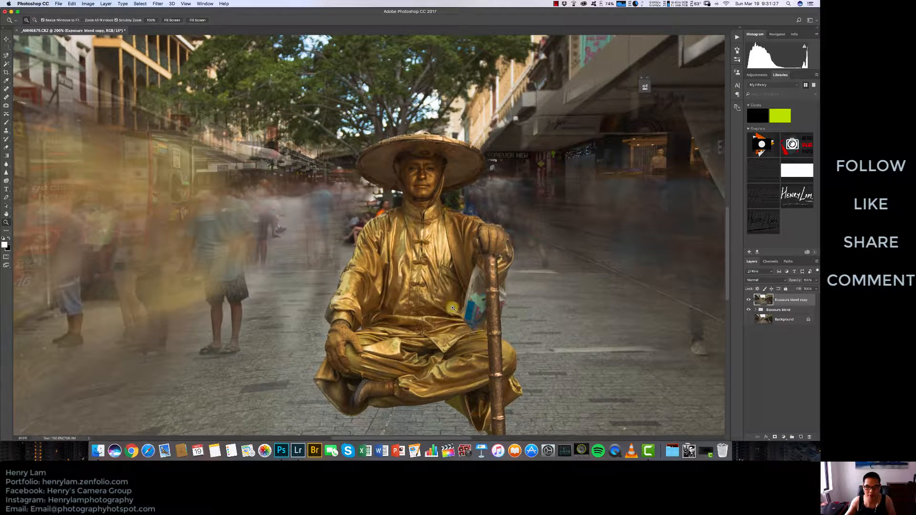
pyautogui.click(157, 3)
pyautogui.moveTo(184, 146)
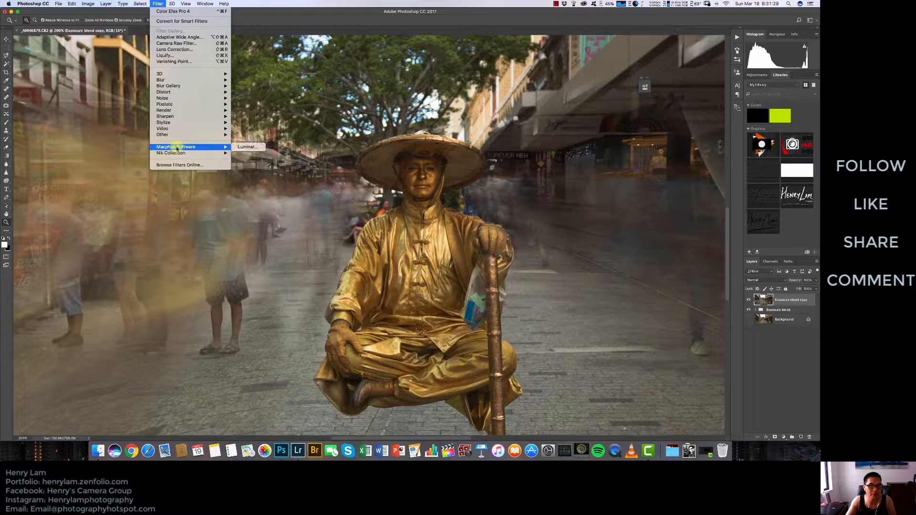
pyautogui.click(240, 147)
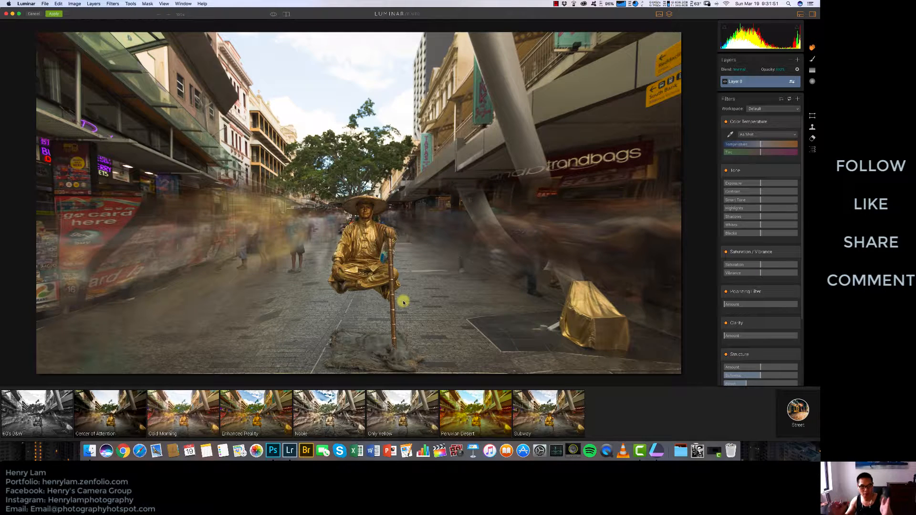
pyautogui.click(104, 406)
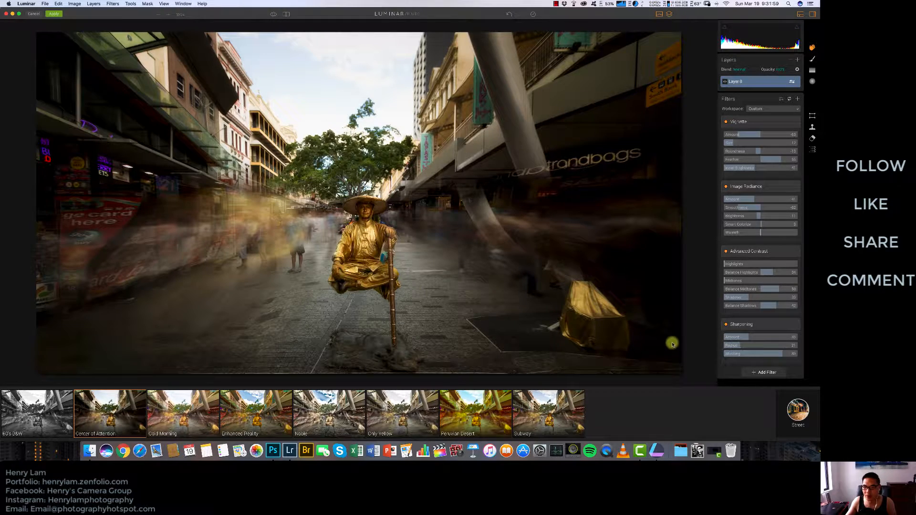
pyautogui.click(60, 17)
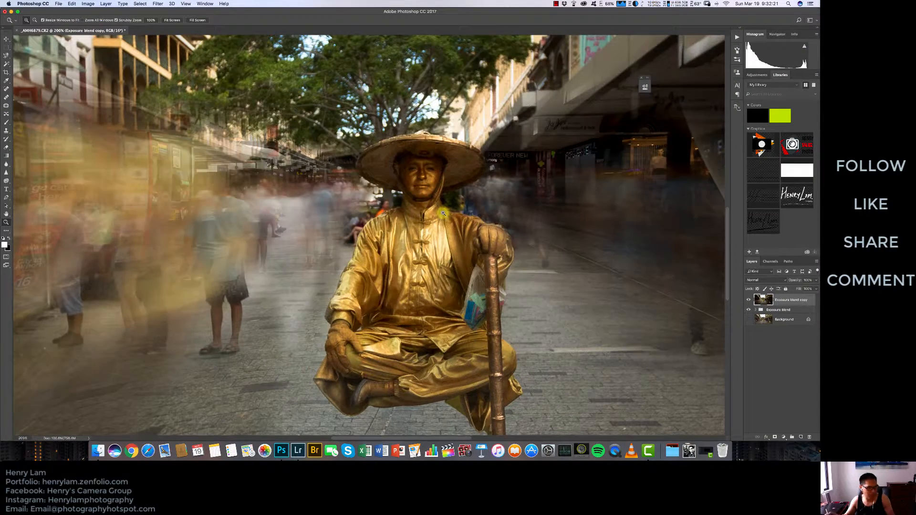
# Open the Exposure blend copy layer in Color Efex Pro 4, choose Tonal Contrast and raise its highlights to 34%.
pyautogui.keyDown('alt'); pyautogui.click(352, 252); pyautogui.keyUp('alt')
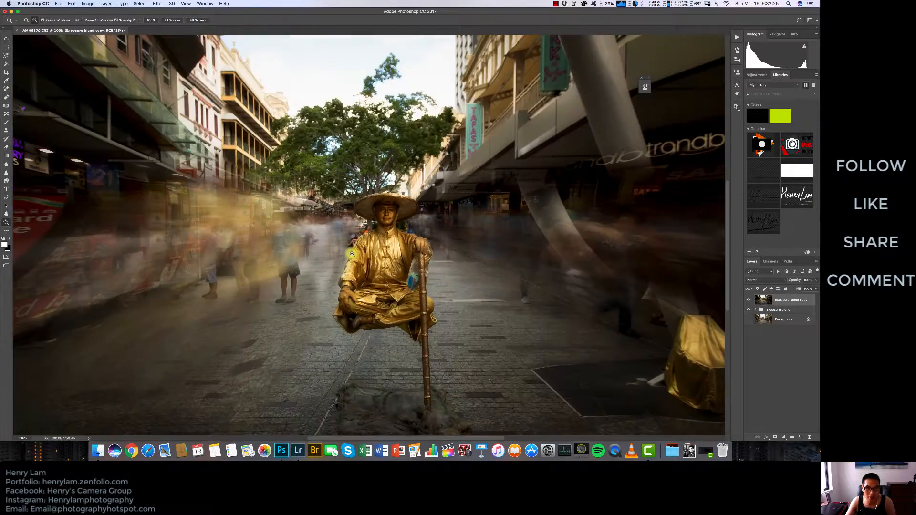
pyautogui.keyDown('alt'); pyautogui.click(353, 252); pyautogui.keyUp('alt')
pyautogui.click(357, 254)
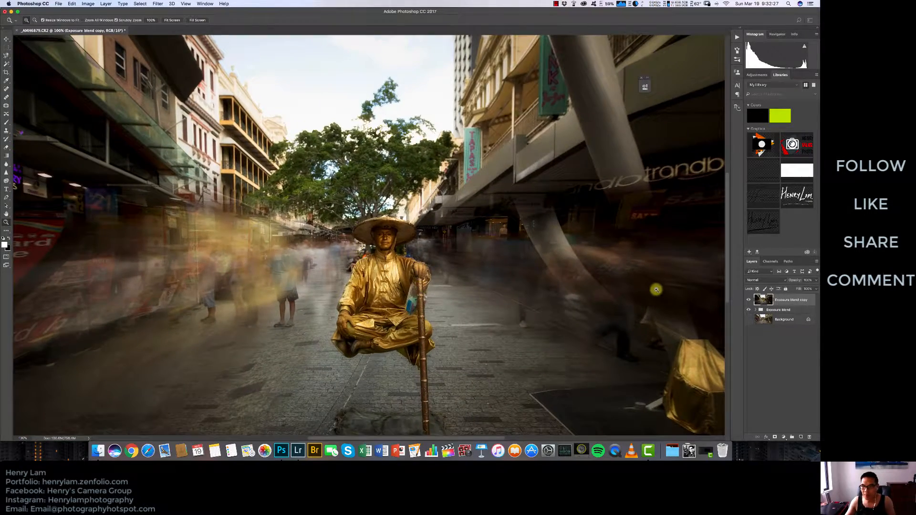
pyautogui.click(158, 3)
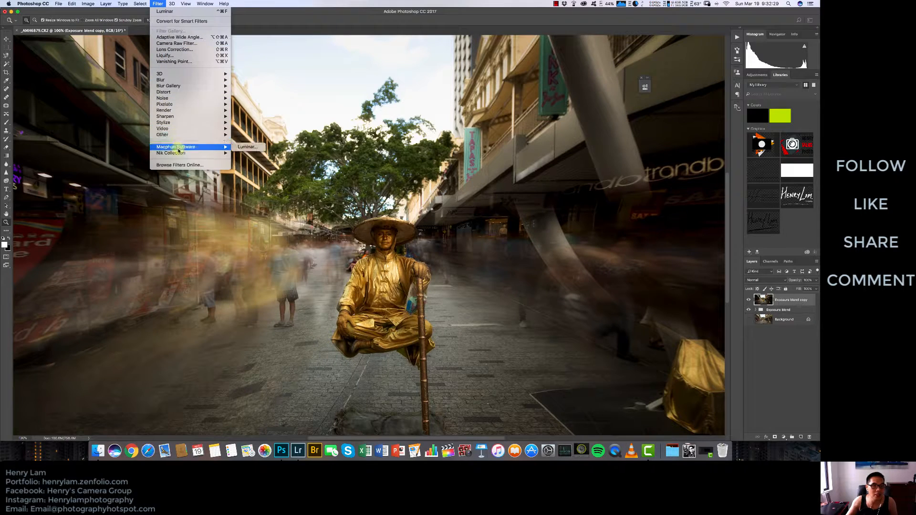
pyautogui.moveTo(172, 152)
pyautogui.click(255, 159)
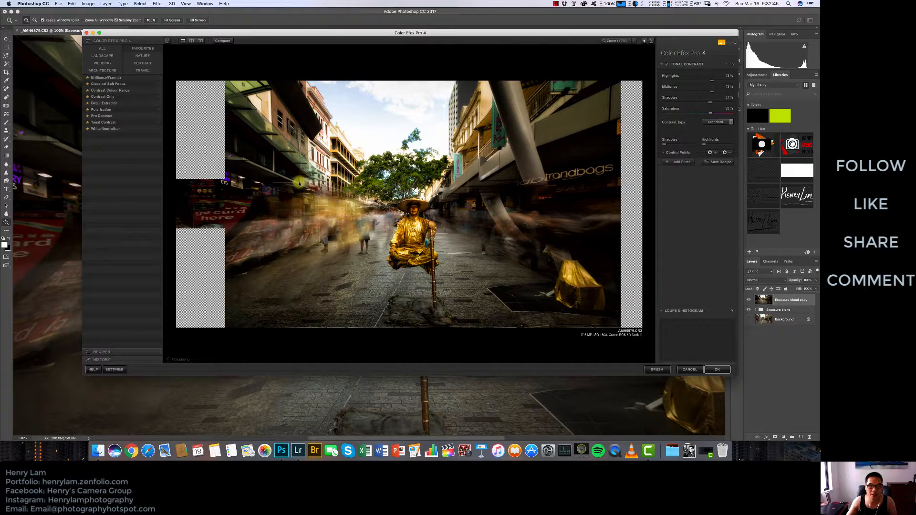
pyautogui.click(117, 125)
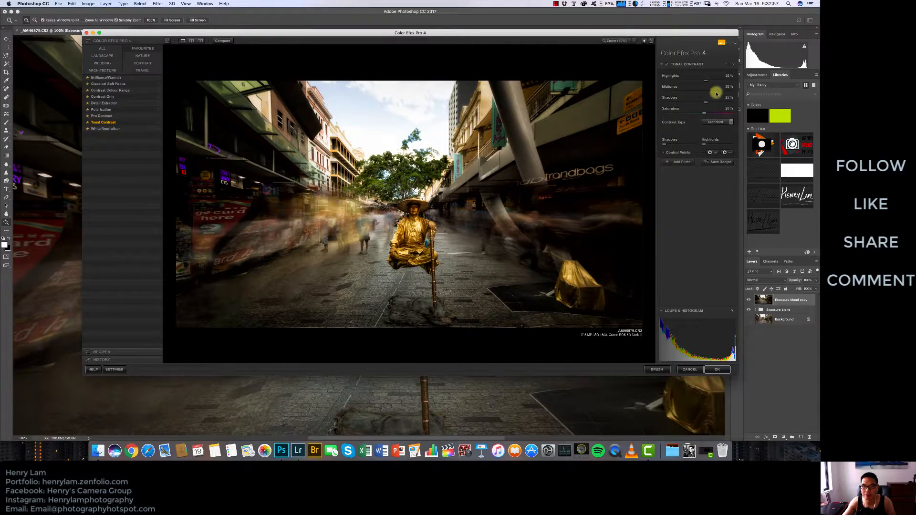
pyautogui.moveTo(705, 82); pyautogui.dragTo(710, 83)
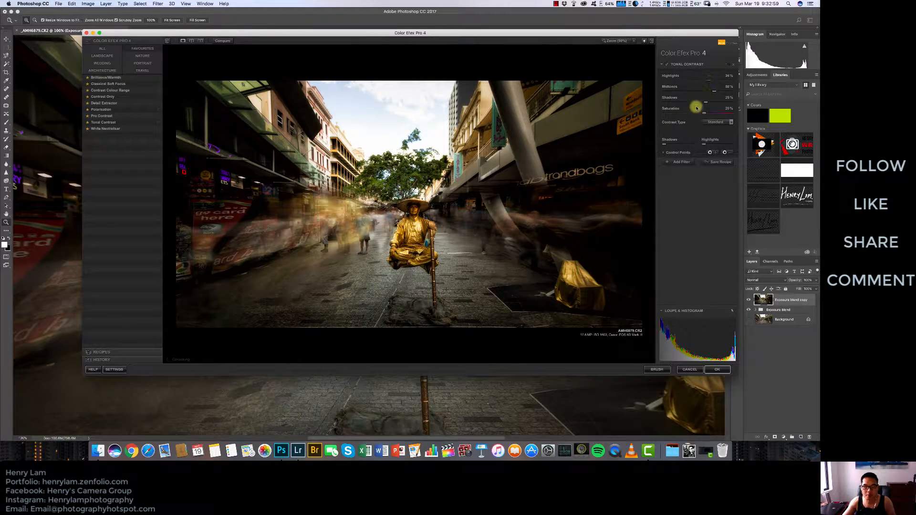
pyautogui.click(711, 371)
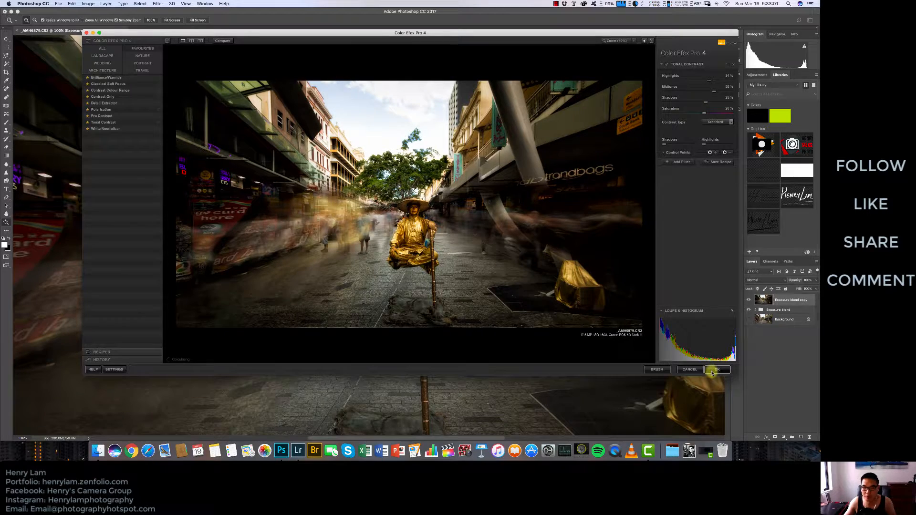
# Add a Pro Contrast filter on top of Tonal Contrast and slightly raise its Dynamic Contrast.
pyautogui.click(680, 162)
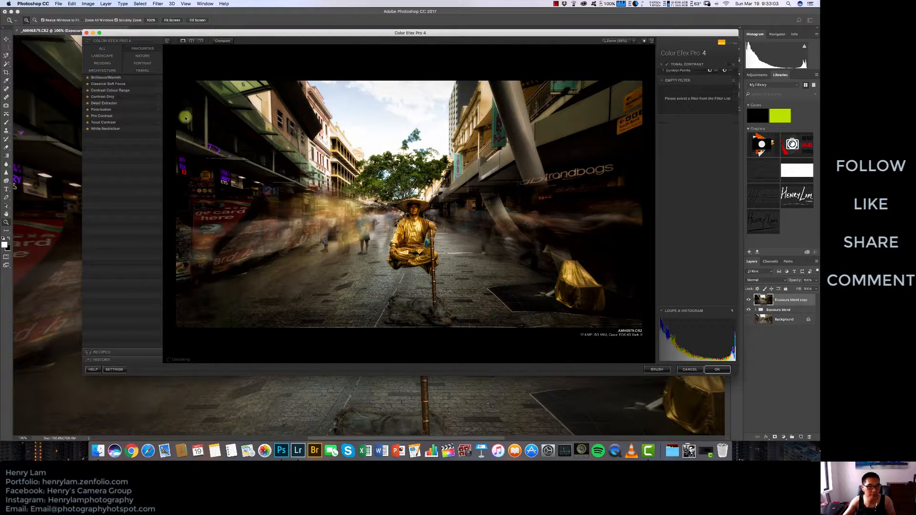
pyautogui.click(121, 116)
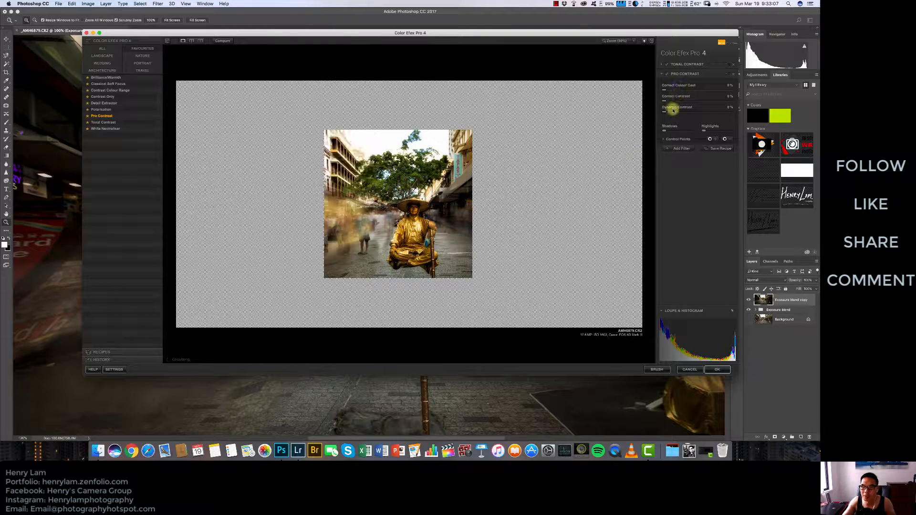
pyautogui.moveTo(673, 110); pyautogui.dragTo(675, 112)
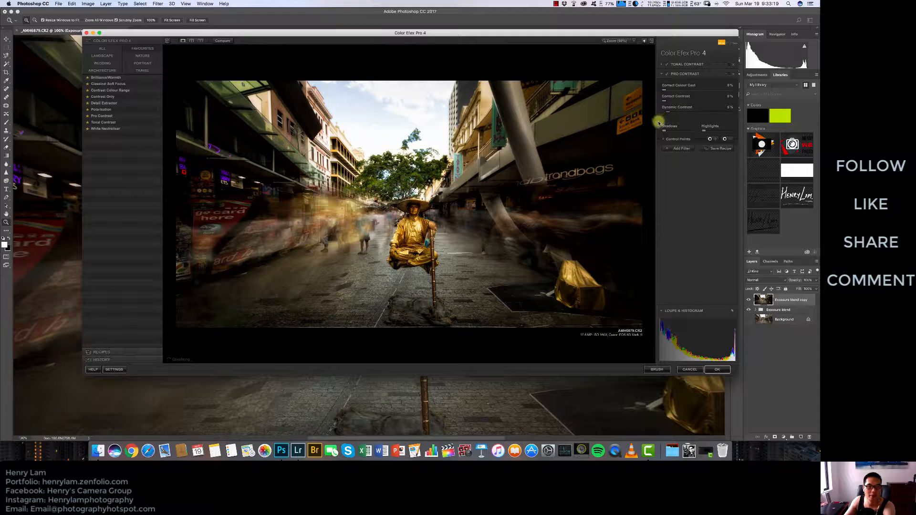
# Strengthen Tonal Contrast with higher highlights and midtones and 41% shadows, and apply the combined filters to the image.
pyautogui.click(695, 65)
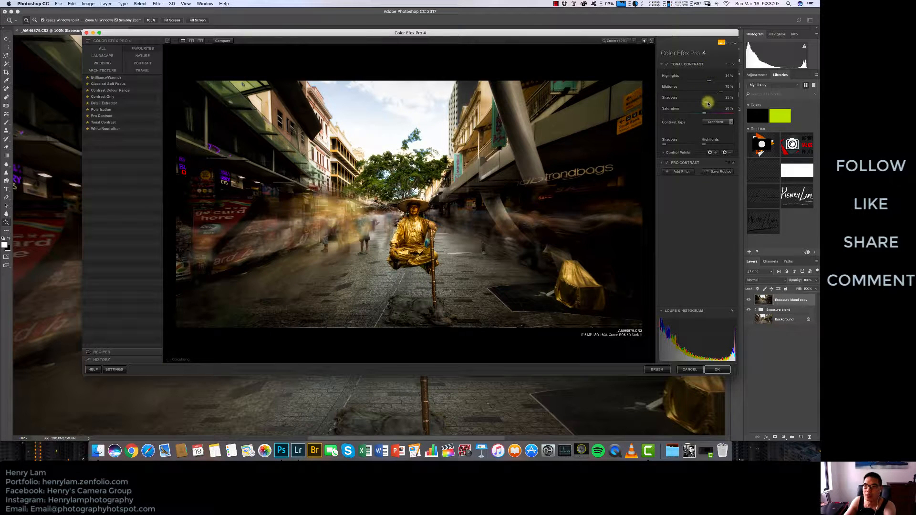
pyautogui.moveTo(715, 105); pyautogui.dragTo(711, 80)
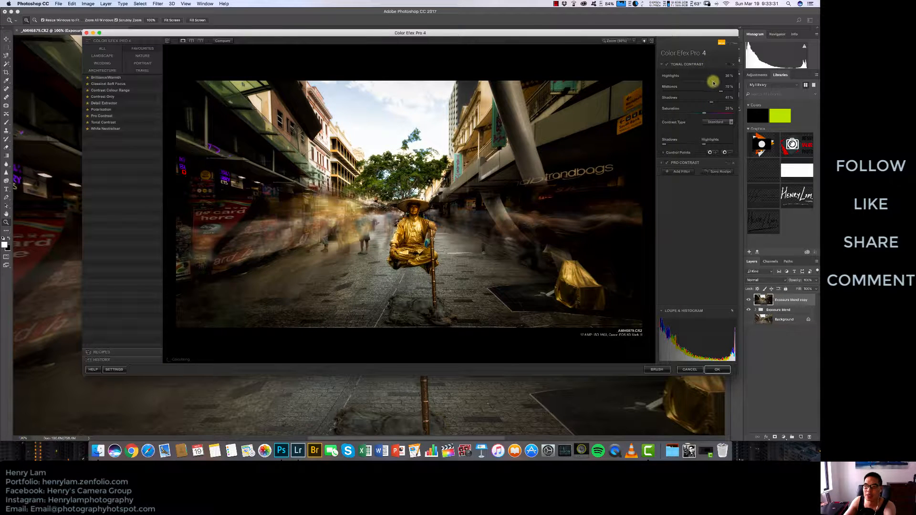
pyautogui.click(714, 81)
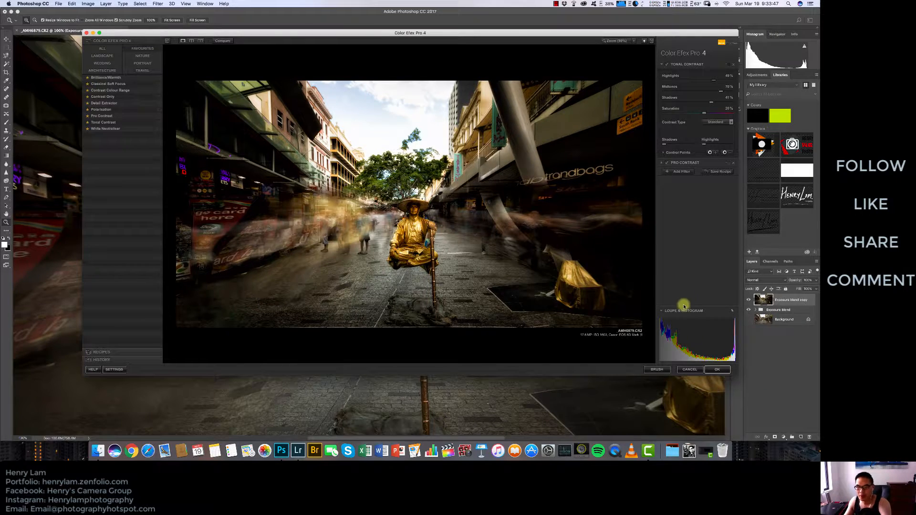
pyautogui.click(725, 370)
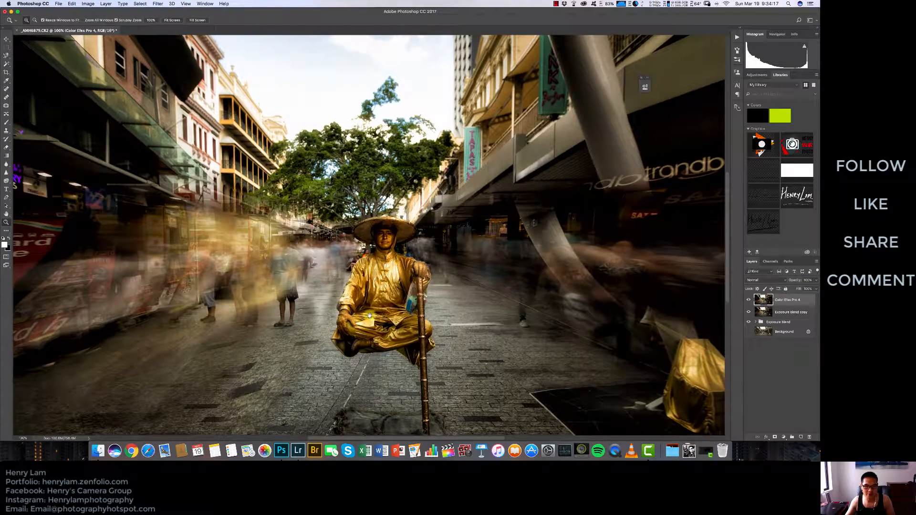
# Place the Signature White library graphic as a new layer, scaled down to sit on the cloth base beneath the statue performer.
pyautogui.scroll(-2, 363, 324)
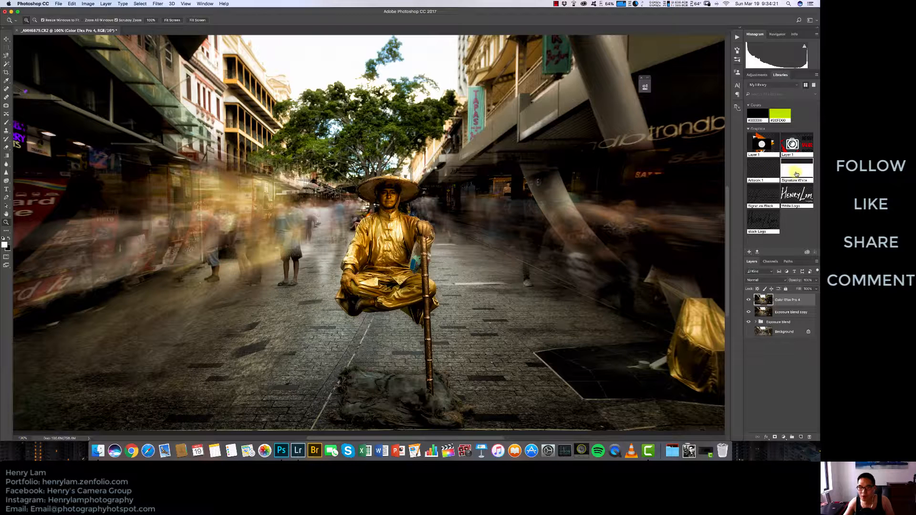
pyautogui.moveTo(796, 174)
pyautogui.mouseDown()
pyautogui.moveTo(606, 249)
pyautogui.moveTo(394, 422)
pyautogui.mouseUp()
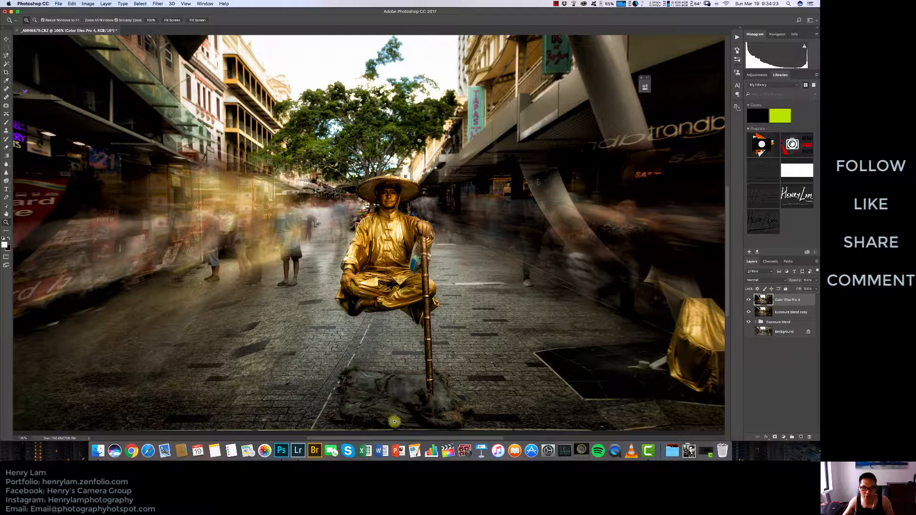
pyautogui.moveTo(801, 170)
pyautogui.mouseDown()
pyautogui.moveTo(461, 341)
pyautogui.moveTo(389, 397)
pyautogui.moveTo(479, 308)
pyautogui.mouseUp()
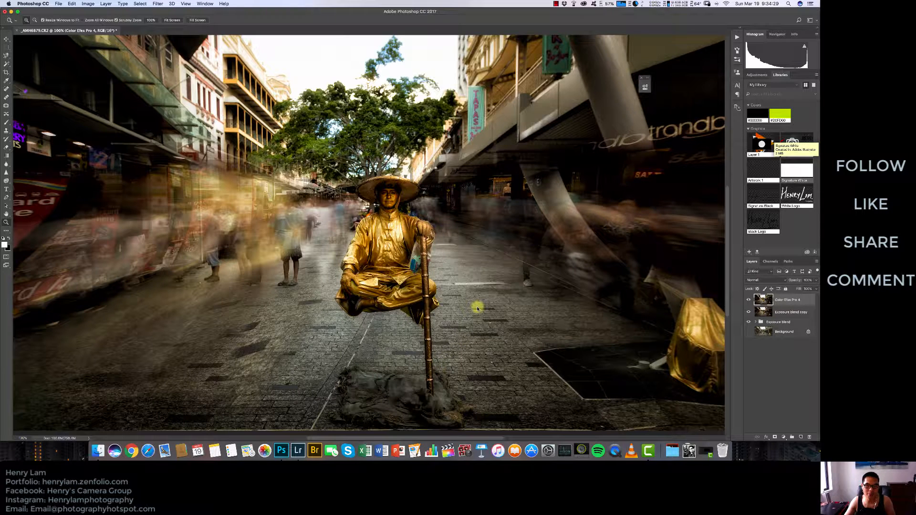
pyautogui.moveTo(419, 372); pyautogui.dragTo(385, 239)
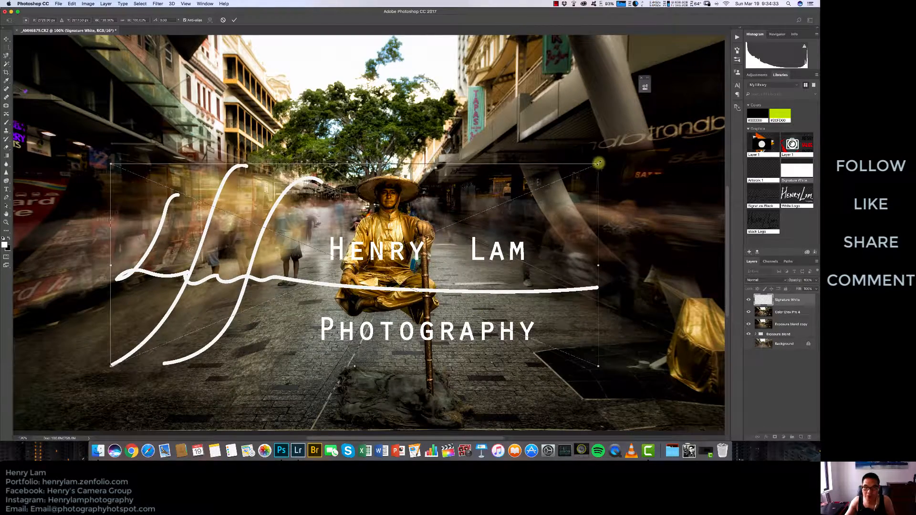
pyautogui.moveTo(598, 164)
pyautogui.mouseDown()
pyautogui.moveTo(403, 250)
pyautogui.moveTo(286, 286)
pyautogui.moveTo(305, 308)
pyautogui.moveTo(191, 365)
pyautogui.moveTo(170, 368)
pyautogui.moveTo(158, 352)
pyautogui.moveTo(364, 378)
pyautogui.moveTo(399, 395)
pyautogui.mouseUp()
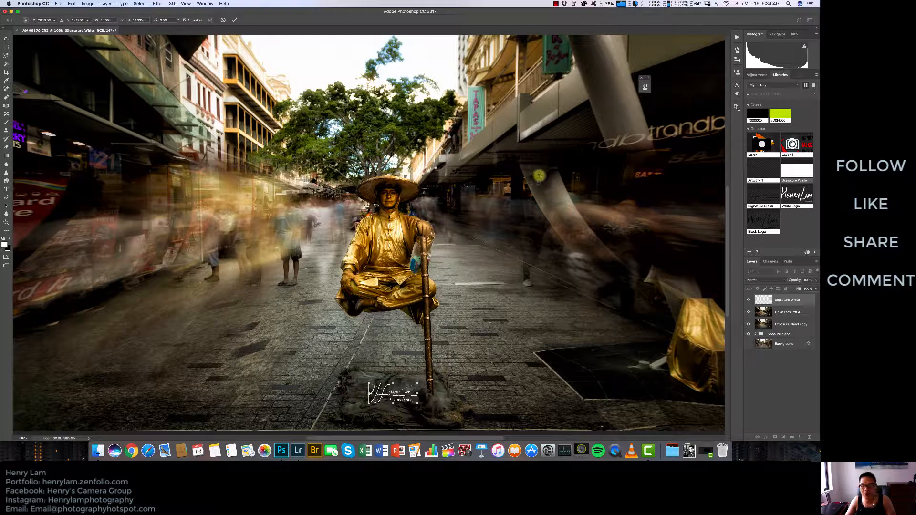
pyautogui.press('Return')
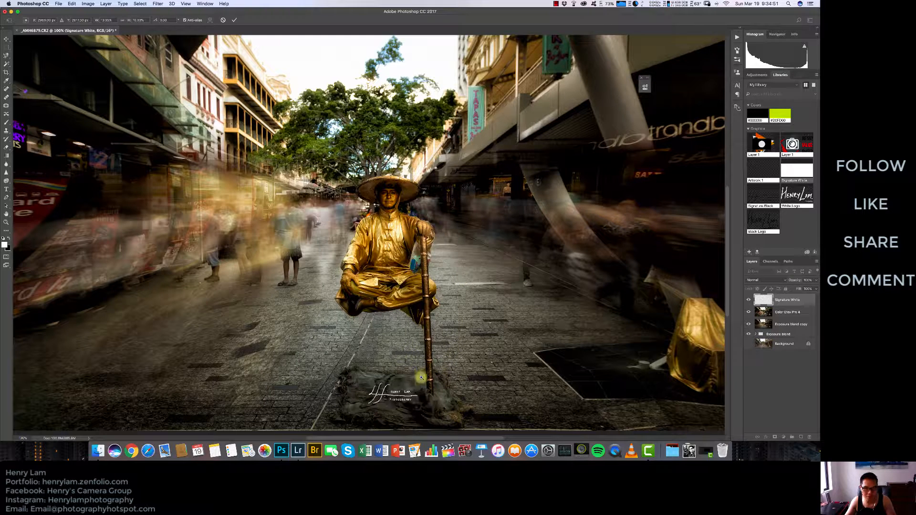
# Review the signed composite in full-screen mode without the interface, centring the image, and leave full screen.
pyautogui.press('z')
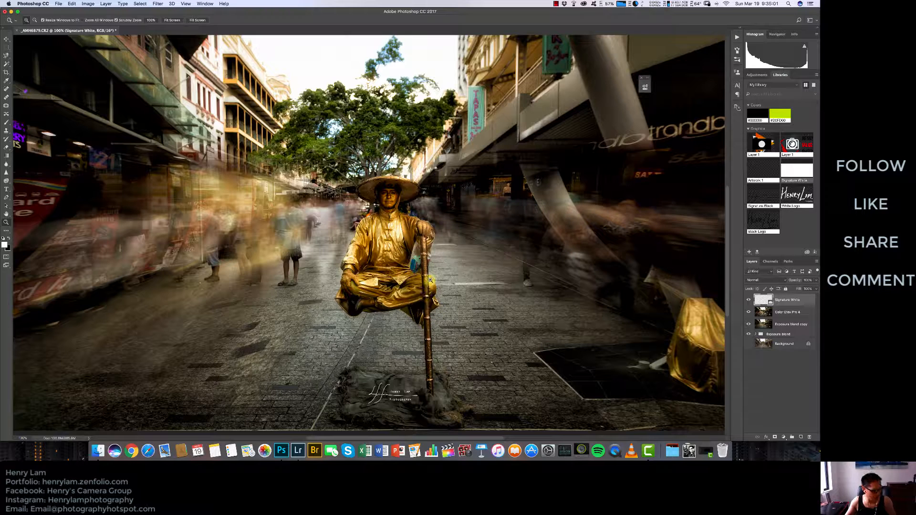
pyautogui.press('f')
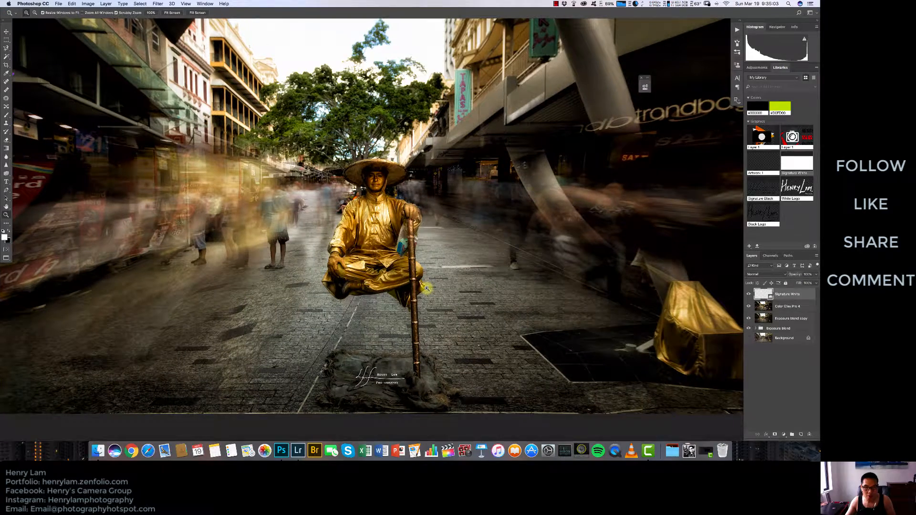
pyautogui.press('f')
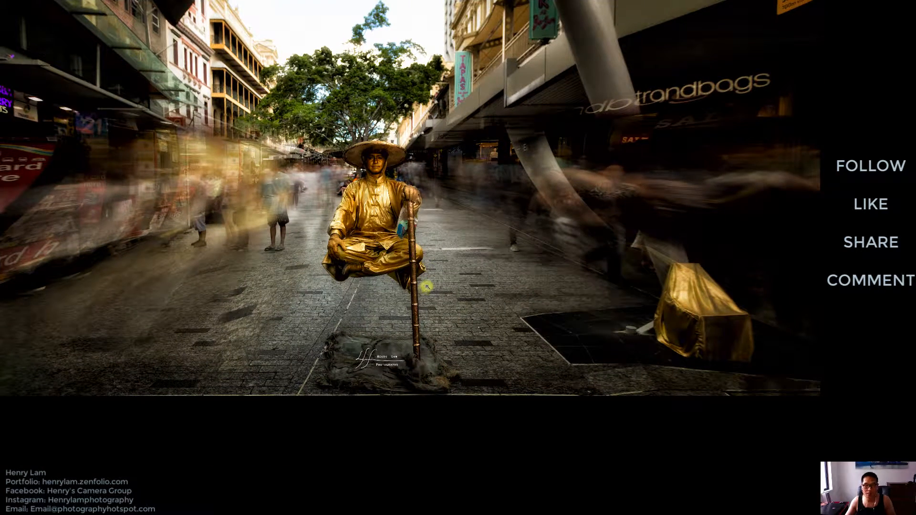
pyautogui.moveTo(427, 282); pyautogui.dragTo(437, 330)
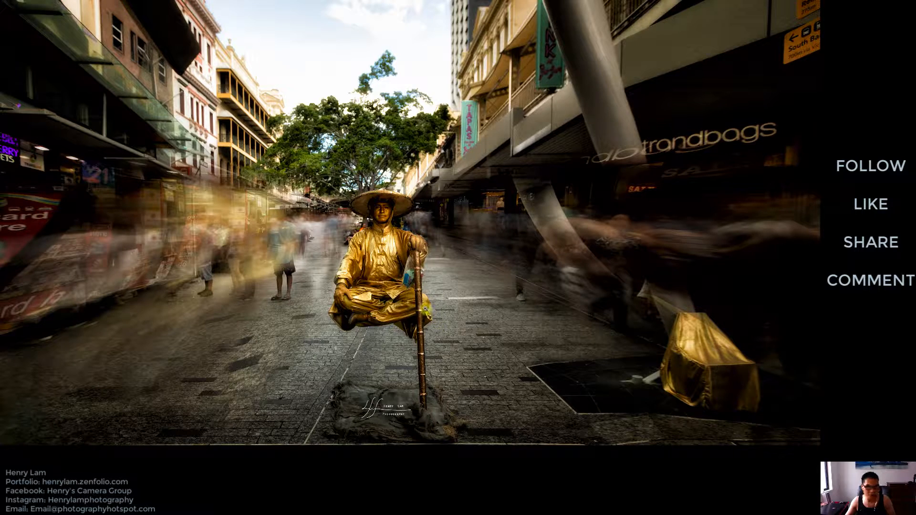
pyautogui.press('f')
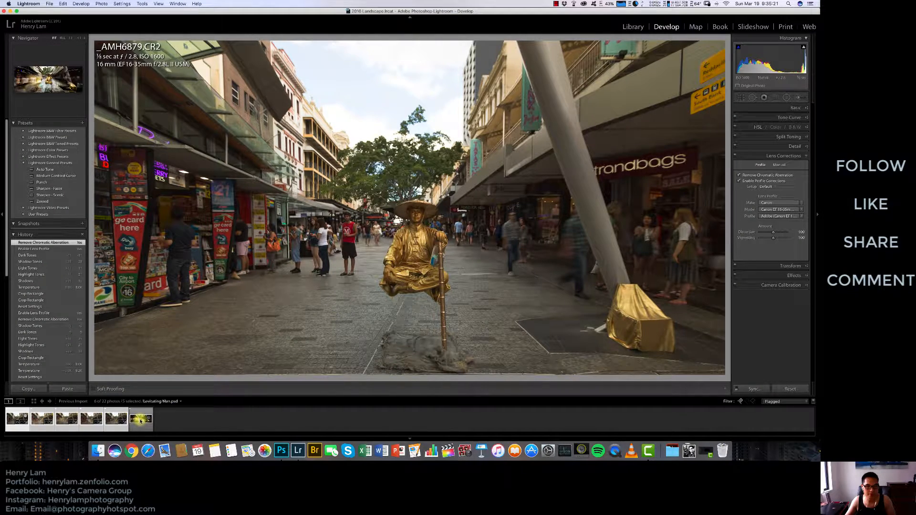
# View the earlier Levitating Man.psd in Lightroom, switch back to Photoshop and show the new composite full screen for comparison.
pyautogui.click(141, 420)
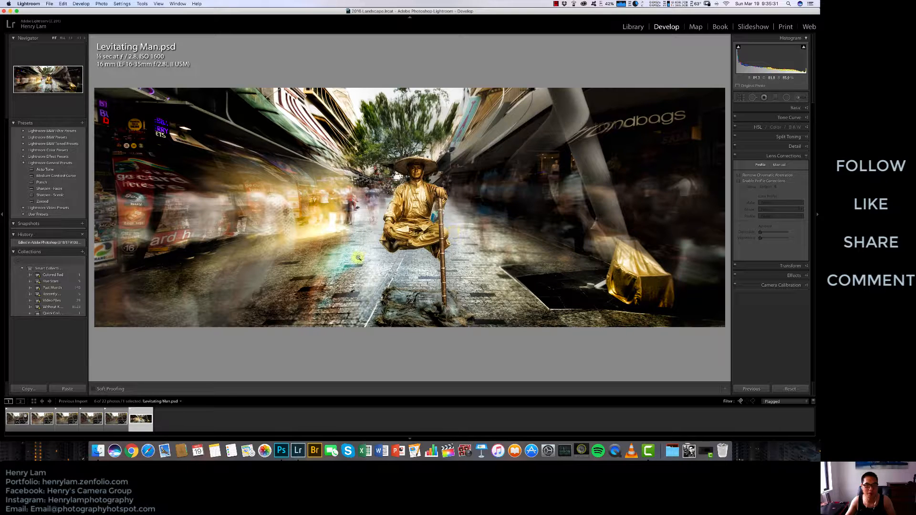
pyautogui.click(282, 450)
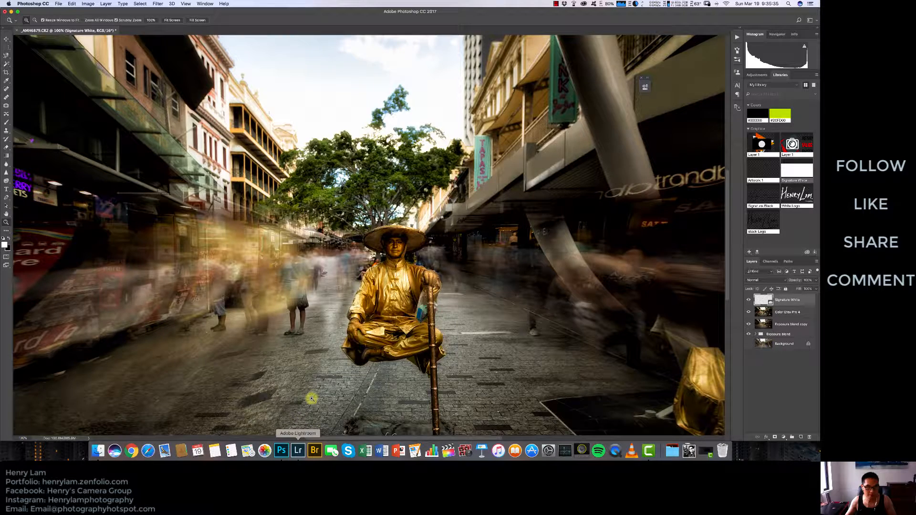
pyautogui.press('f')
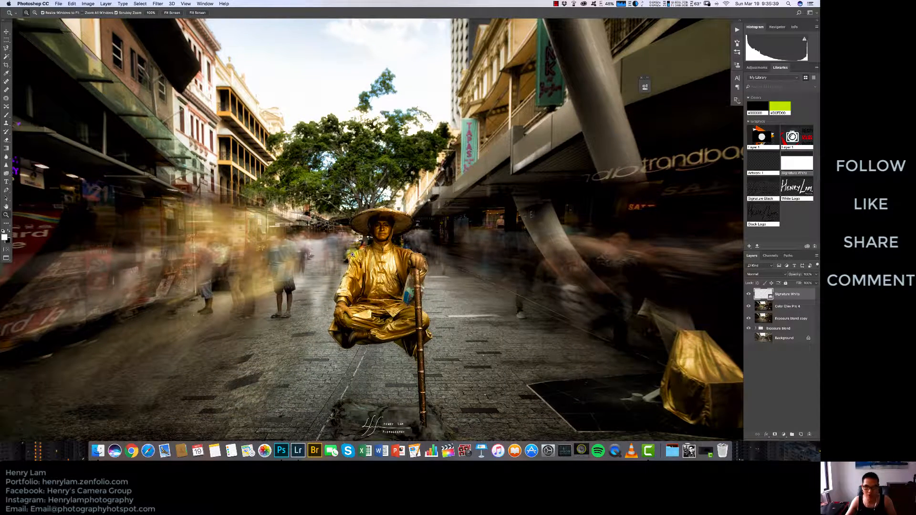
pyautogui.press('f')
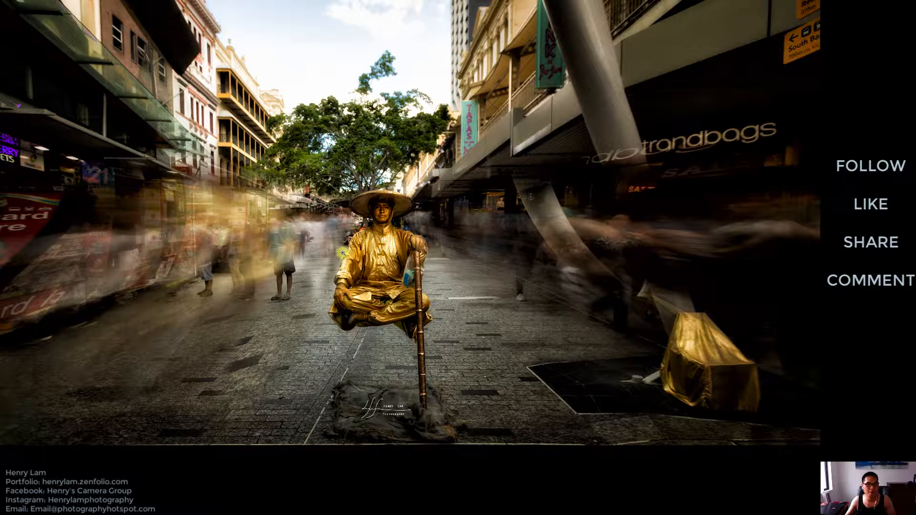